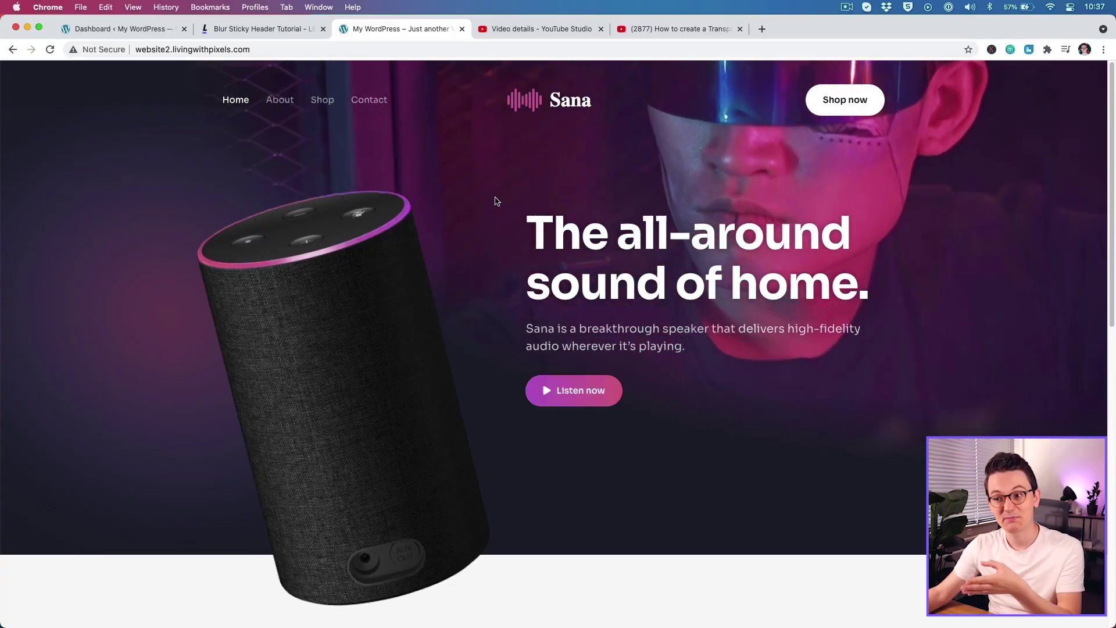
Scroll up and down through the current page to review its layout.
scroll(494, 238, down, 3)
scroll(494, 200, down, 3)
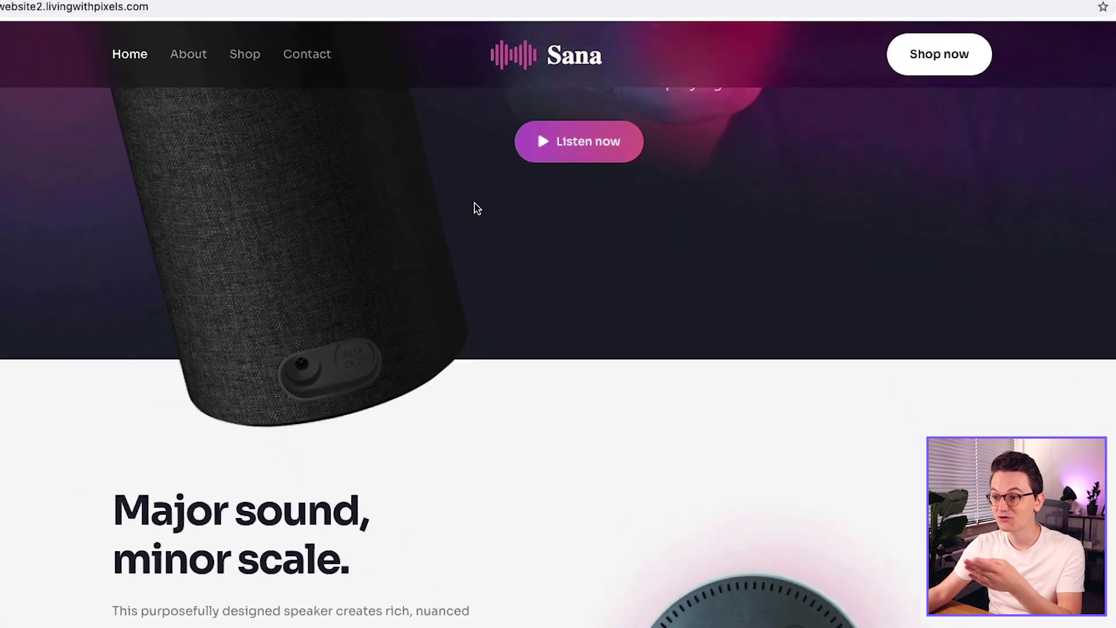
scroll(475, 207, down, 3)
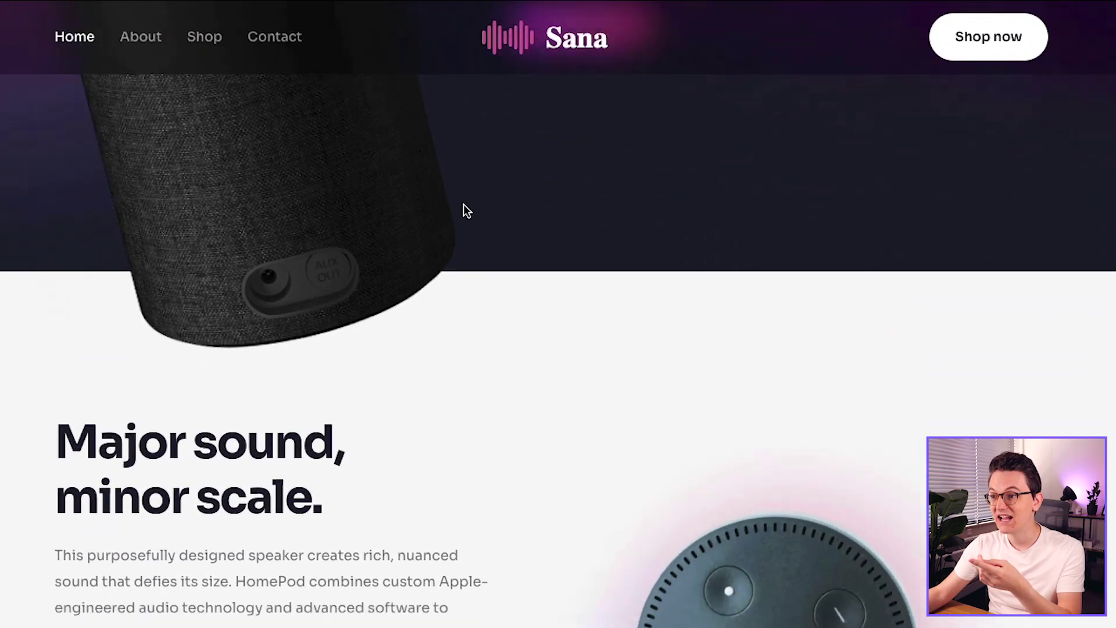
scroll(463, 205, down, 5)
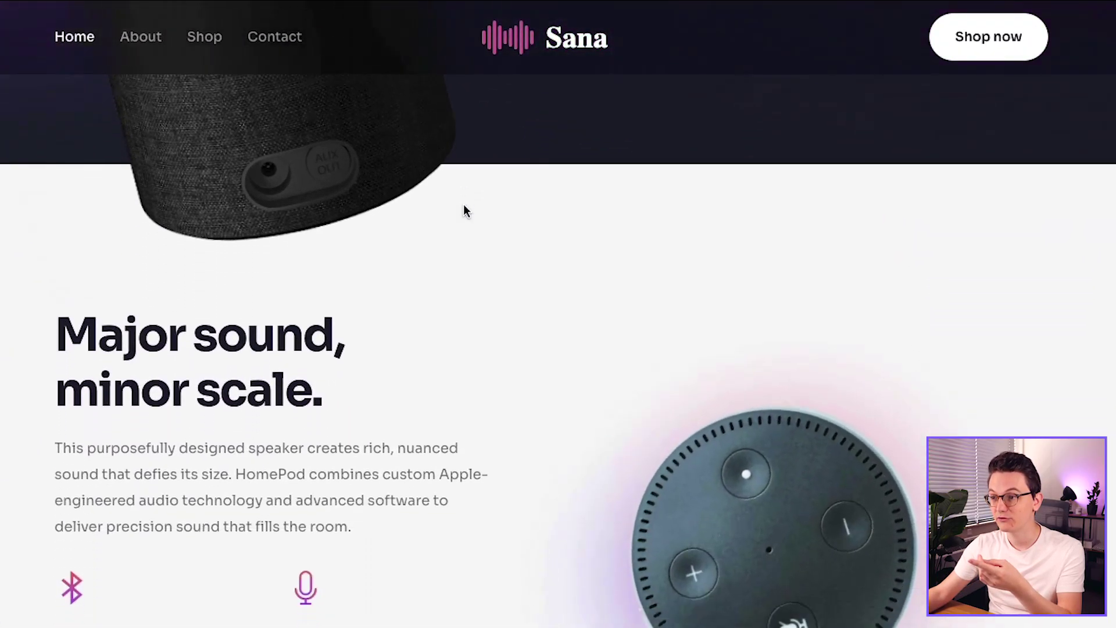
scroll(464, 206, up, 3)
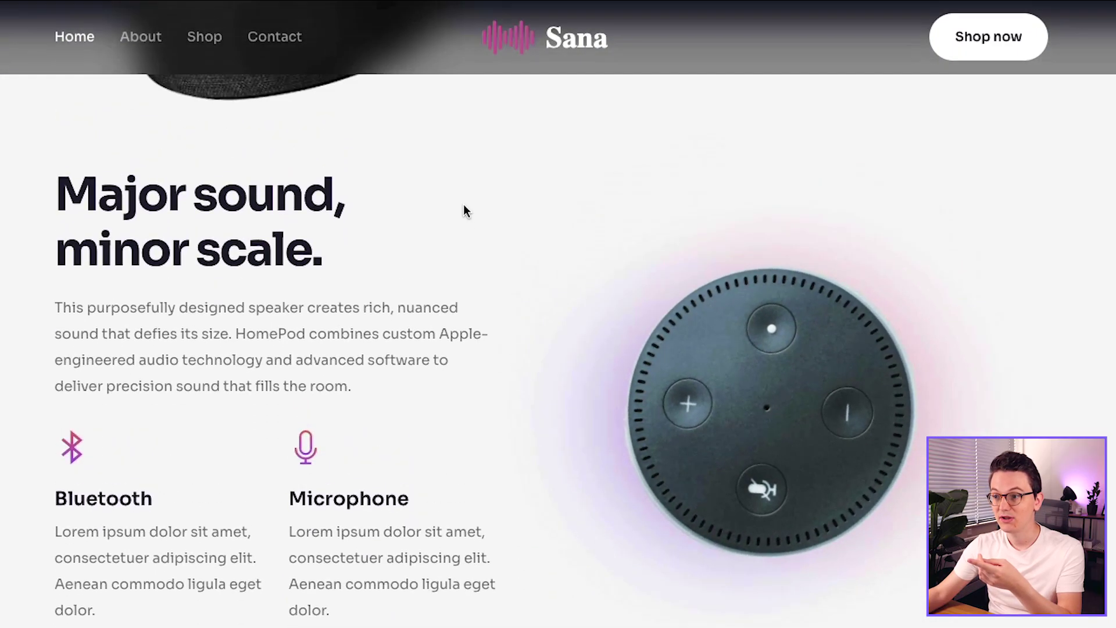
scroll(463, 205, down, 3)
scroll(464, 205, down, 2)
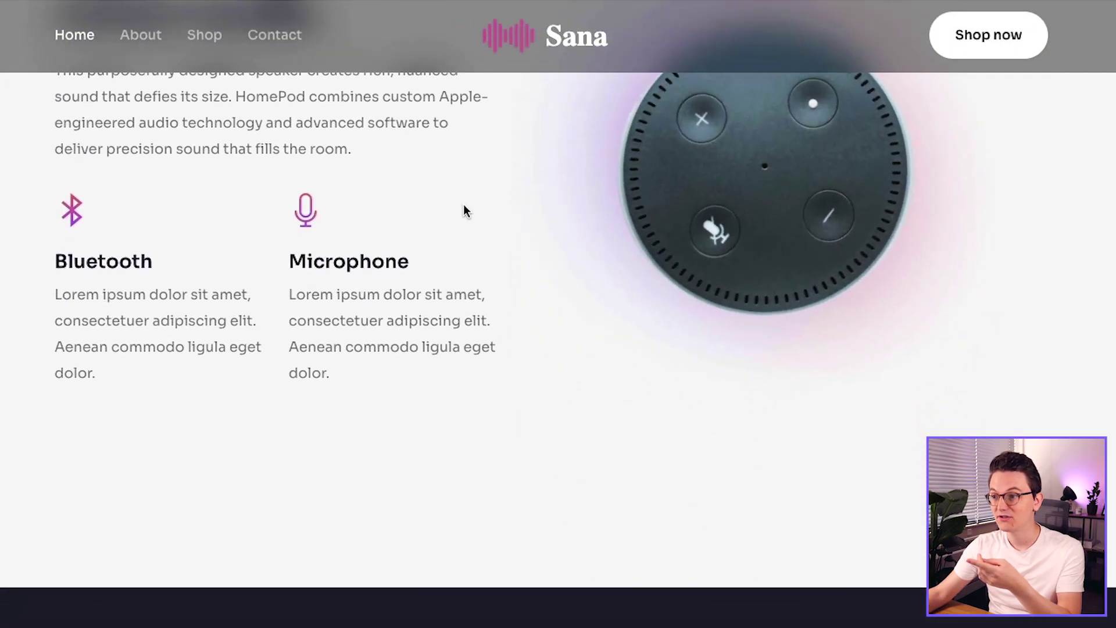
scroll(464, 205, up, 8)
scroll(463, 205, up, 6)
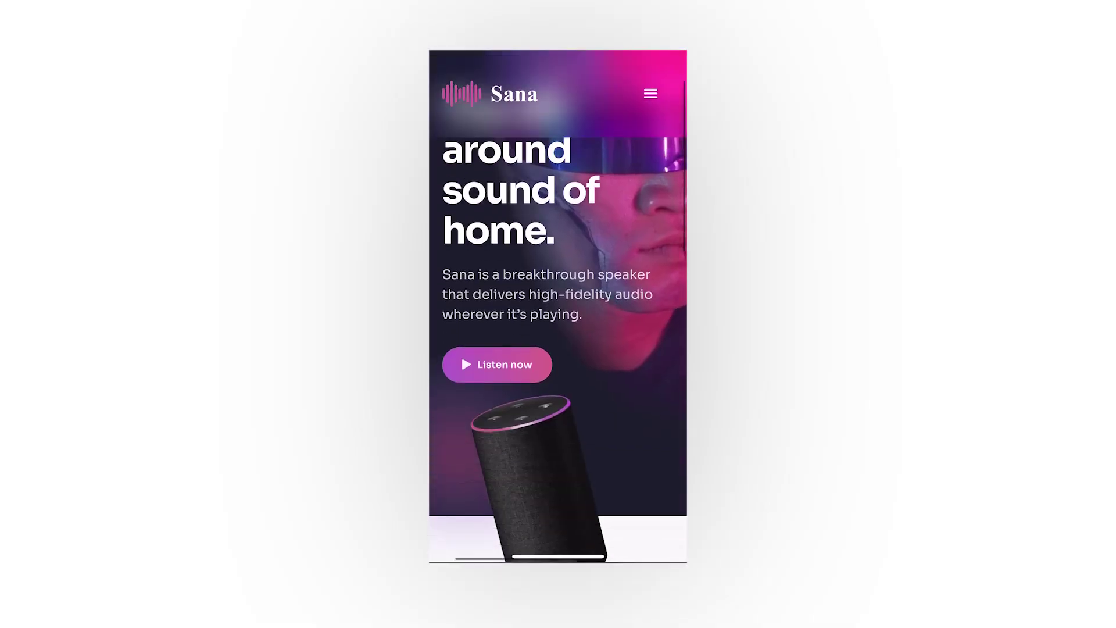
scroll(558, 307, down, 7)
scroll(558, 307, down, 2)
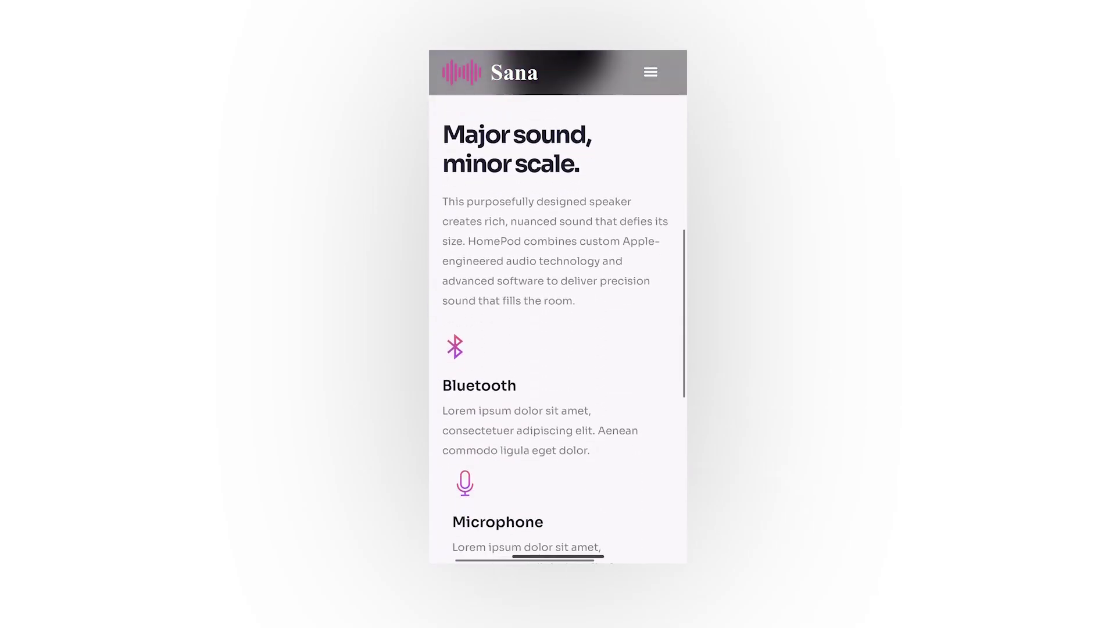
scroll(558, 307, up, 10)
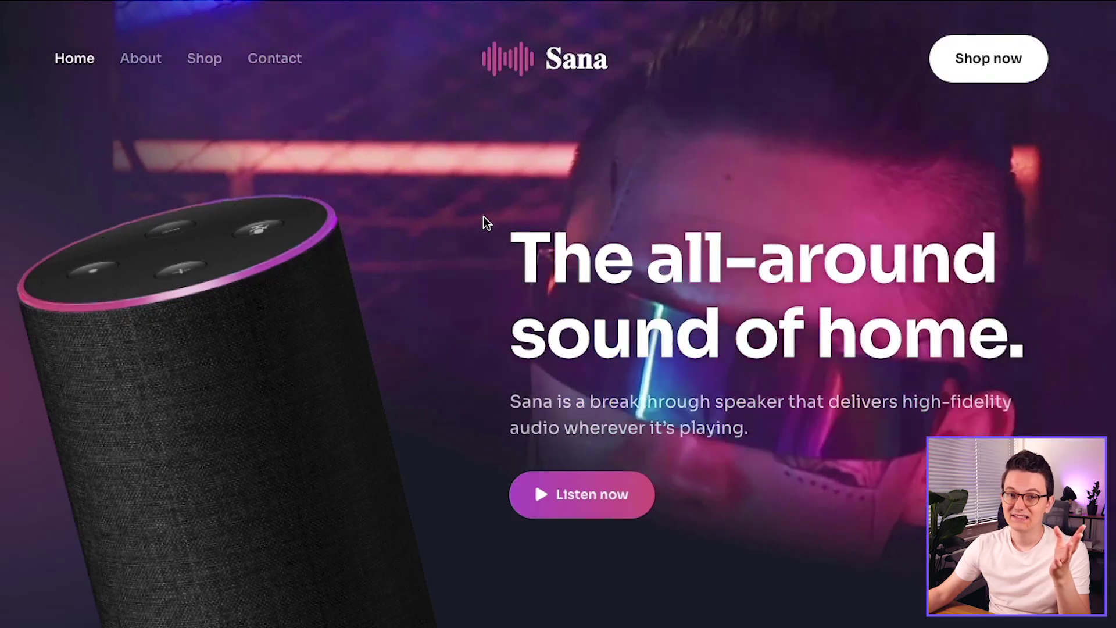
scroll(484, 217, down, 5)
scroll(484, 217, down, 2)
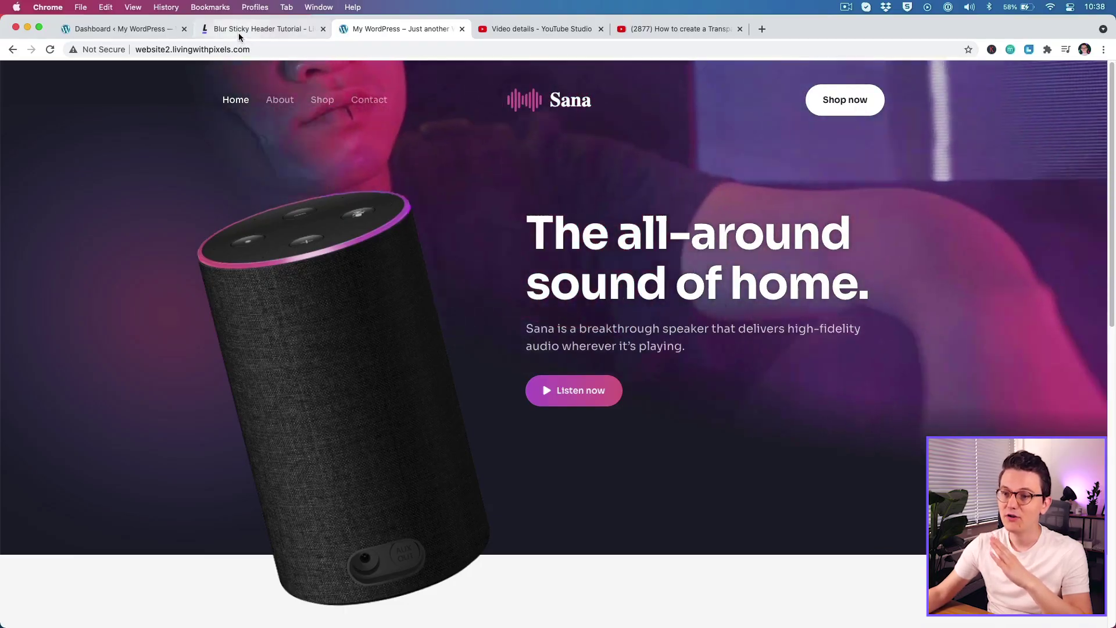
Look over the Blur Sticky Header Tutorial page, then go back to the Sana demo site.
click(239, 31)
scroll(203, 264, down, 2)
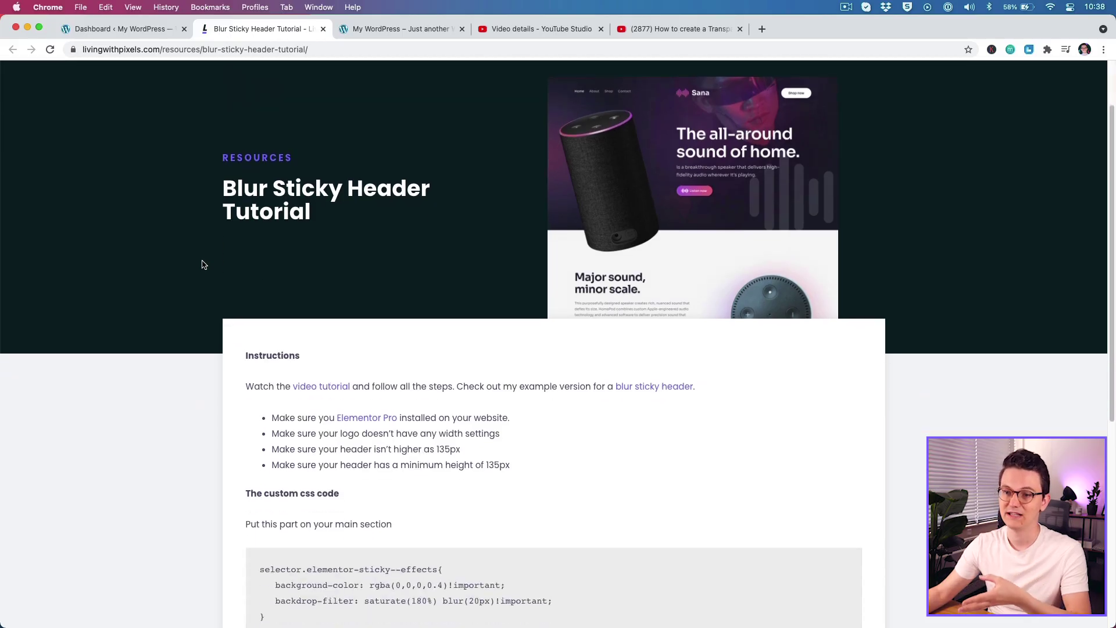
right_click(203, 264)
click(174, 183)
scroll(176, 207, down, 5)
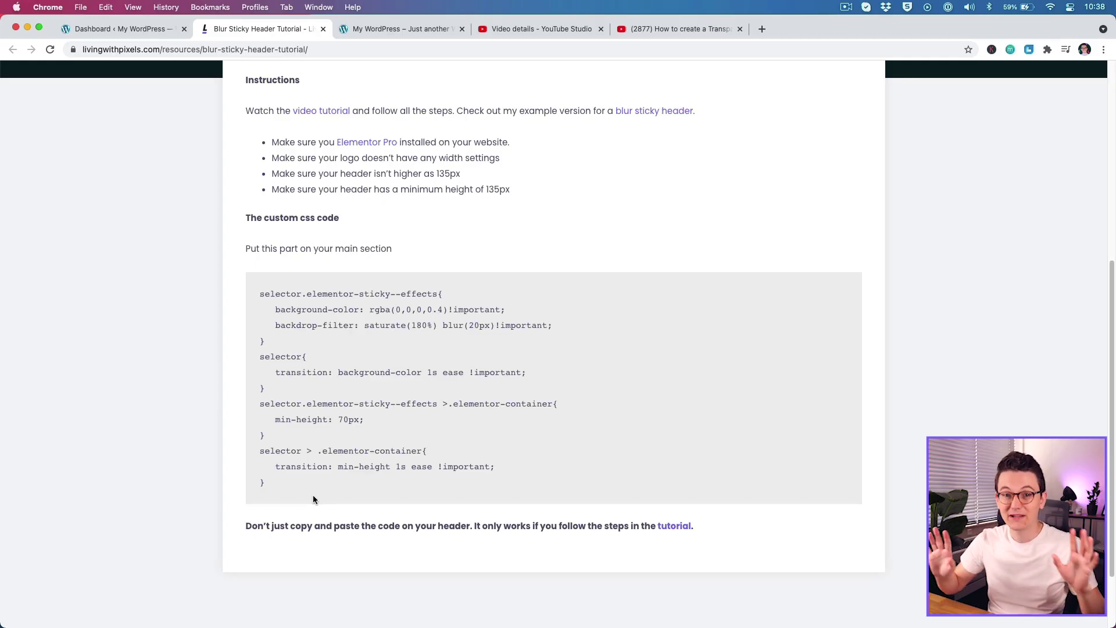
scroll(358, 290, up, 6)
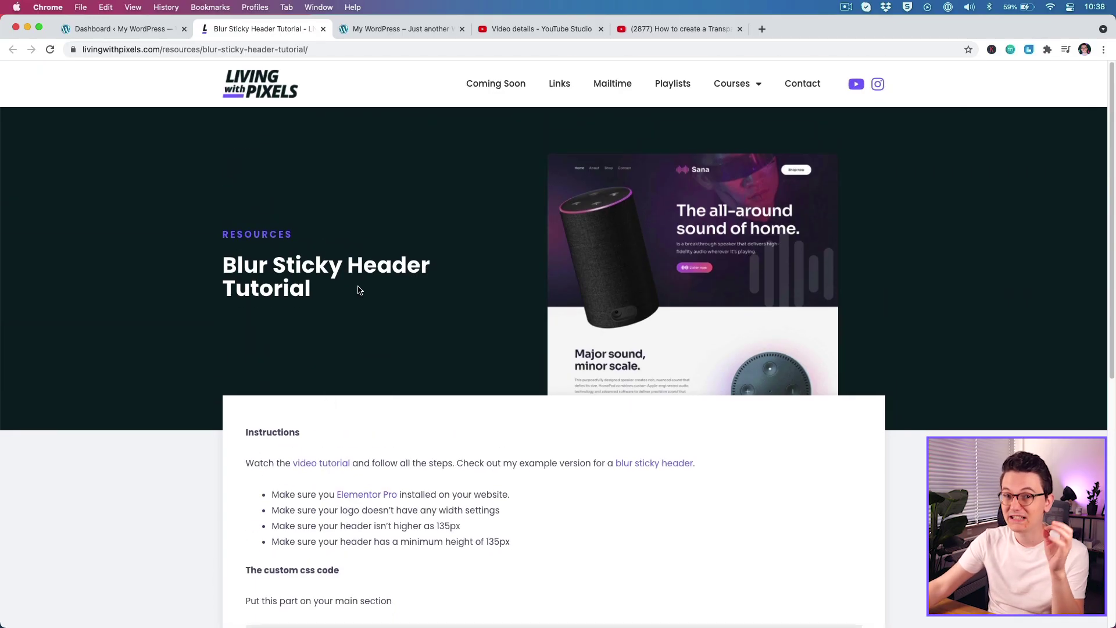
click(386, 28)
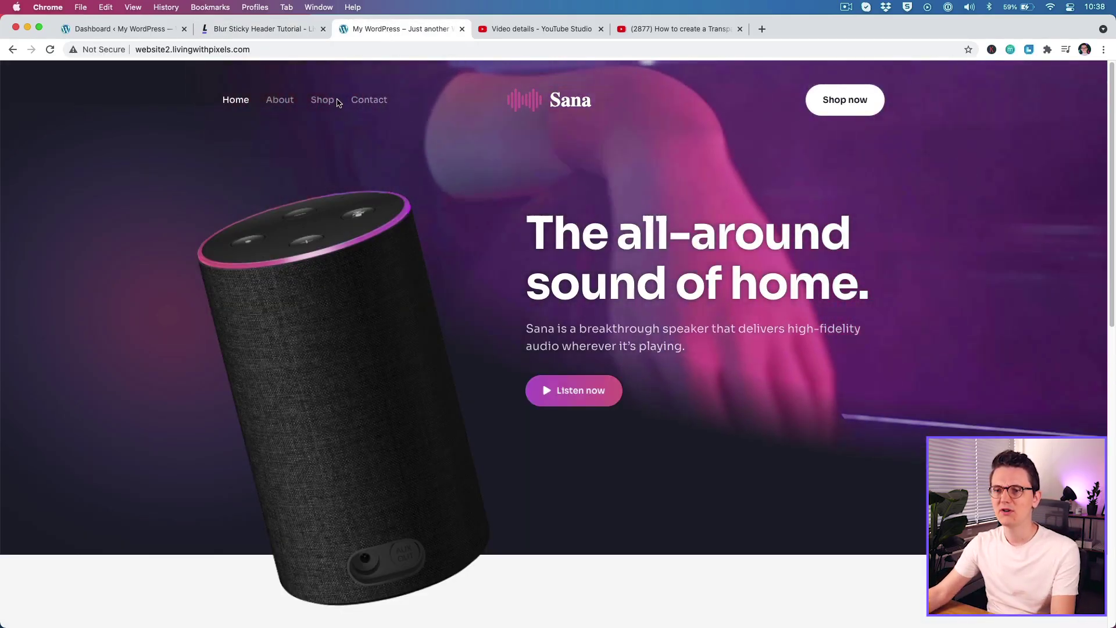
Check the navigation menu under Appearance > Menus, then open the Pages list.
click(135, 30)
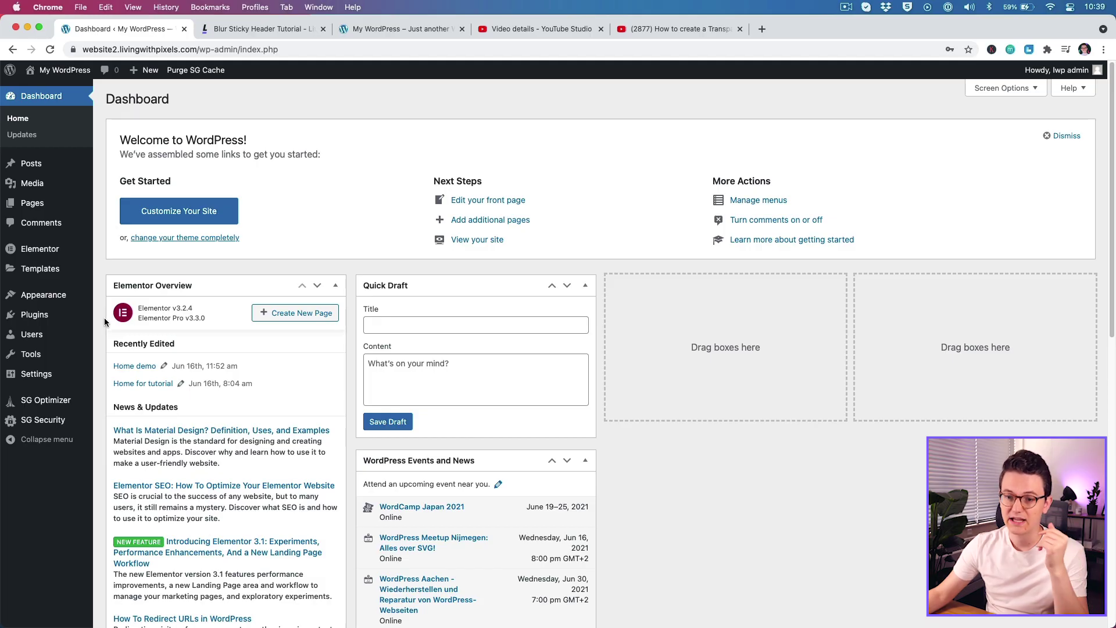
mouse_move(47, 298)
click(131, 329)
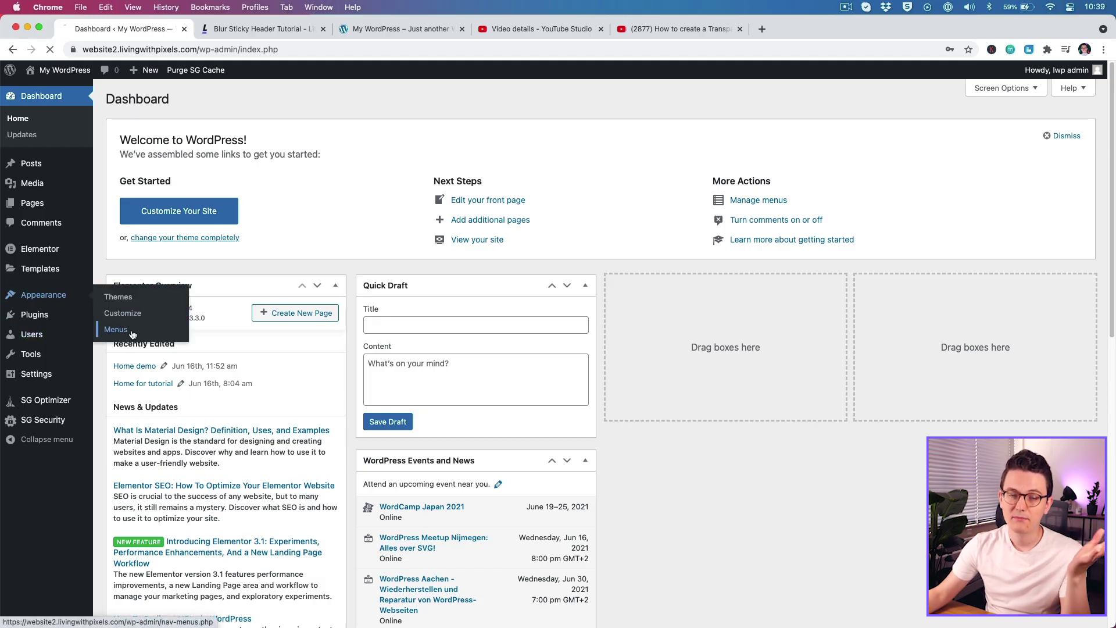
click(395, 28)
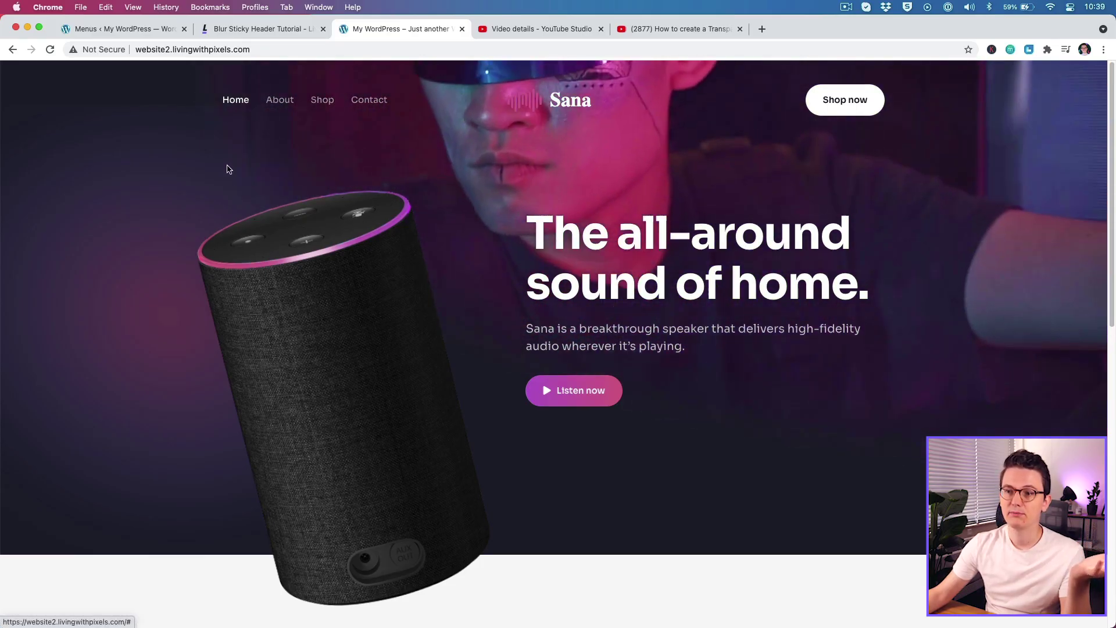
click(114, 29)
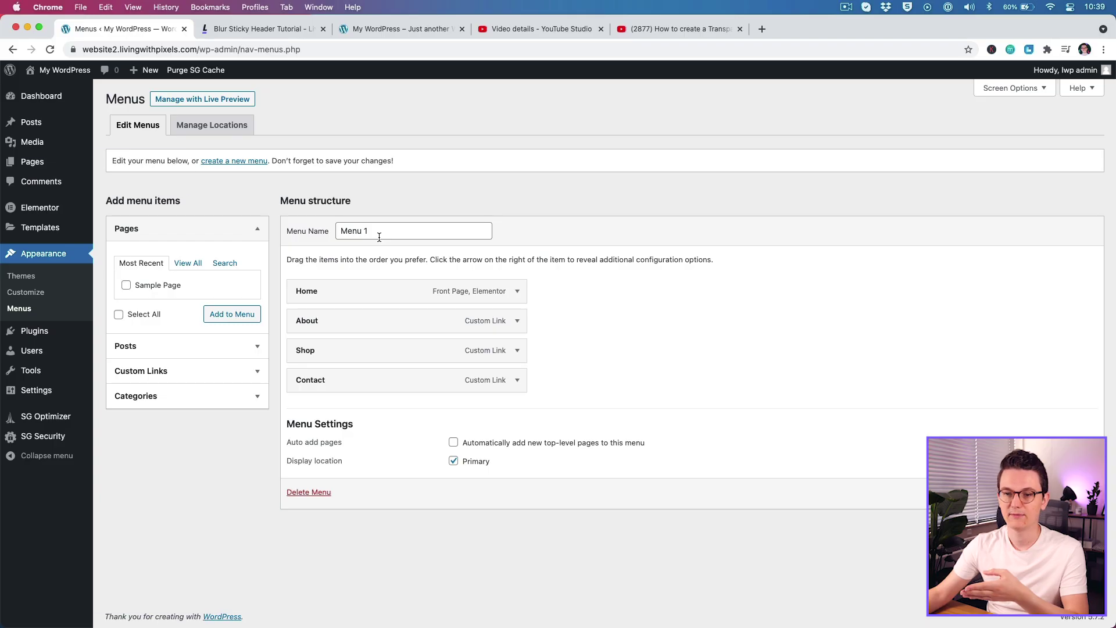
click(34, 164)
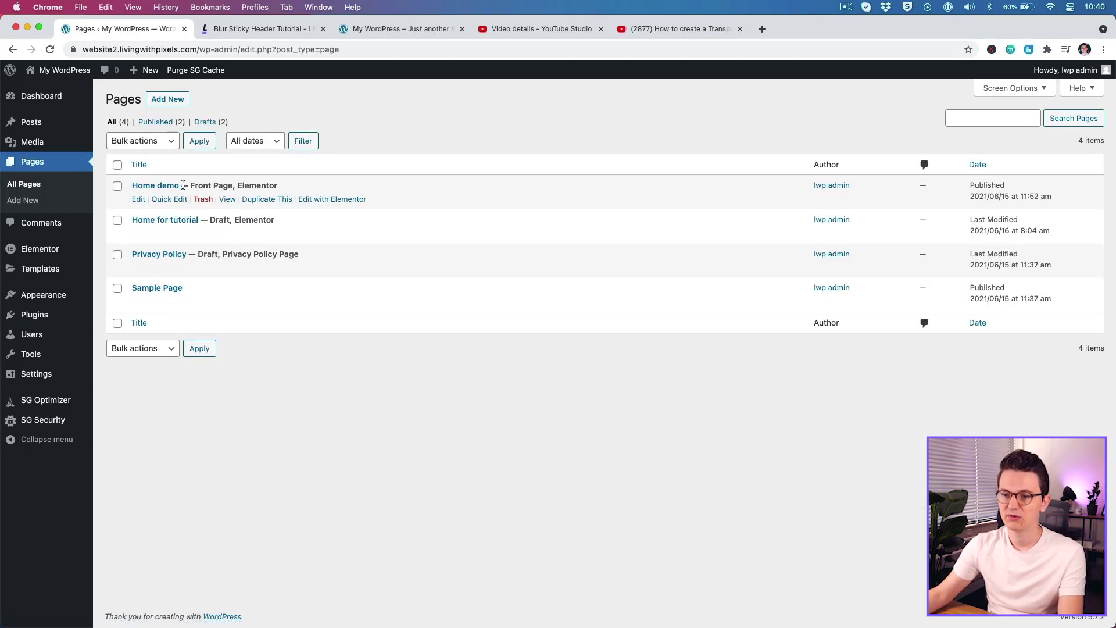
Open the live Home demo page in a new tab and scroll through it.
super+click(226, 198)
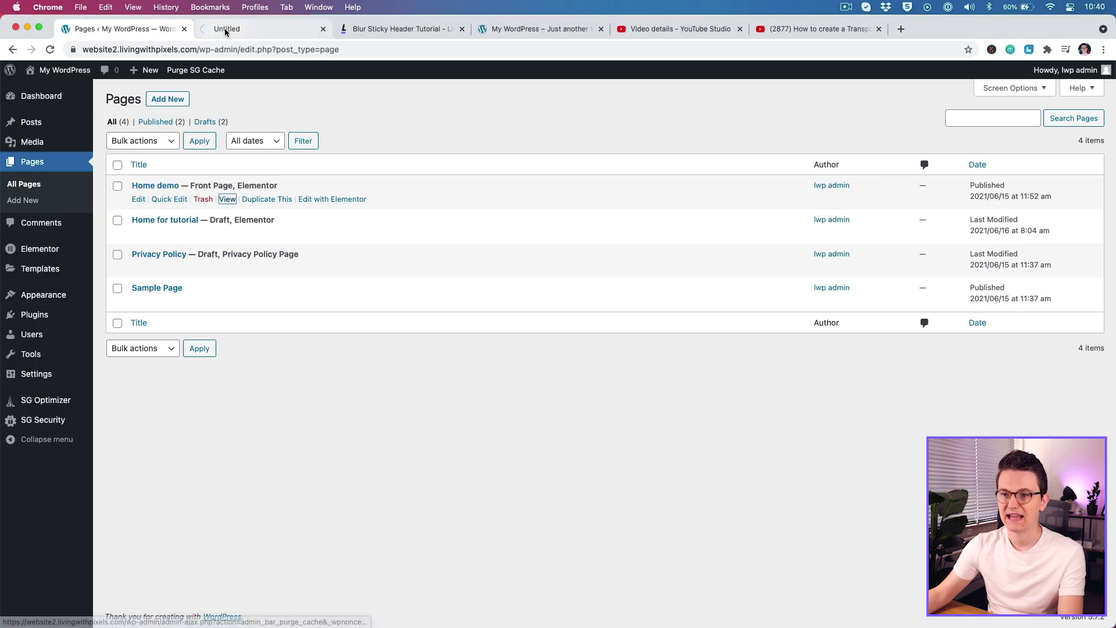
click(224, 28)
scroll(202, 207, down, 5)
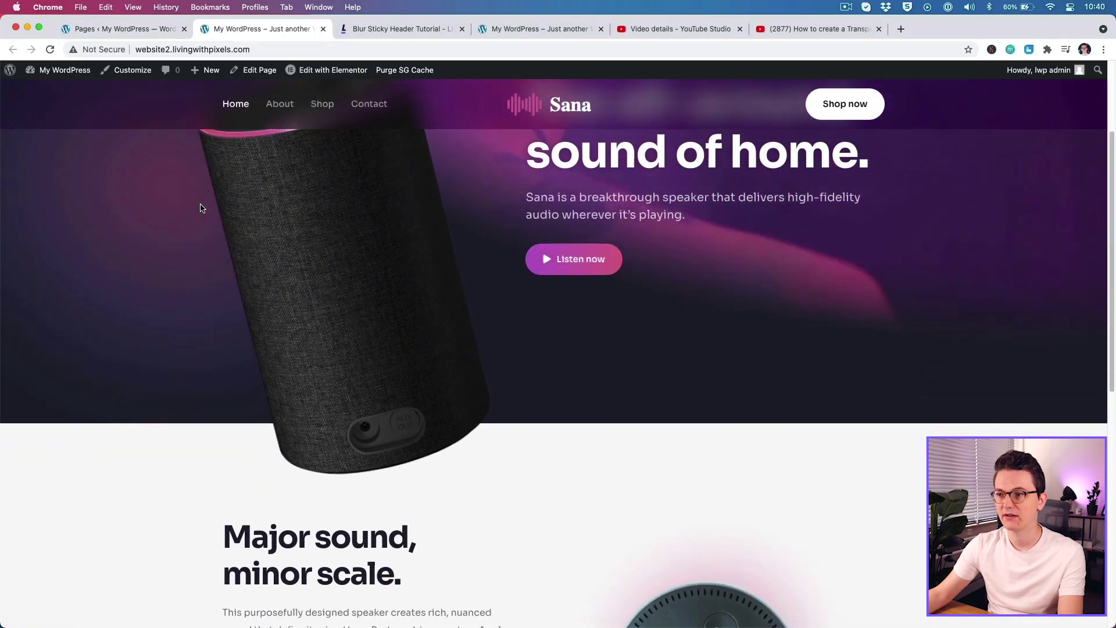
scroll(202, 207, down, 3)
key(super+alt+Left)
Preview the Home for tutorial draft in a new tab, then return to the Pages list.
super+click(234, 235)
click(379, 29)
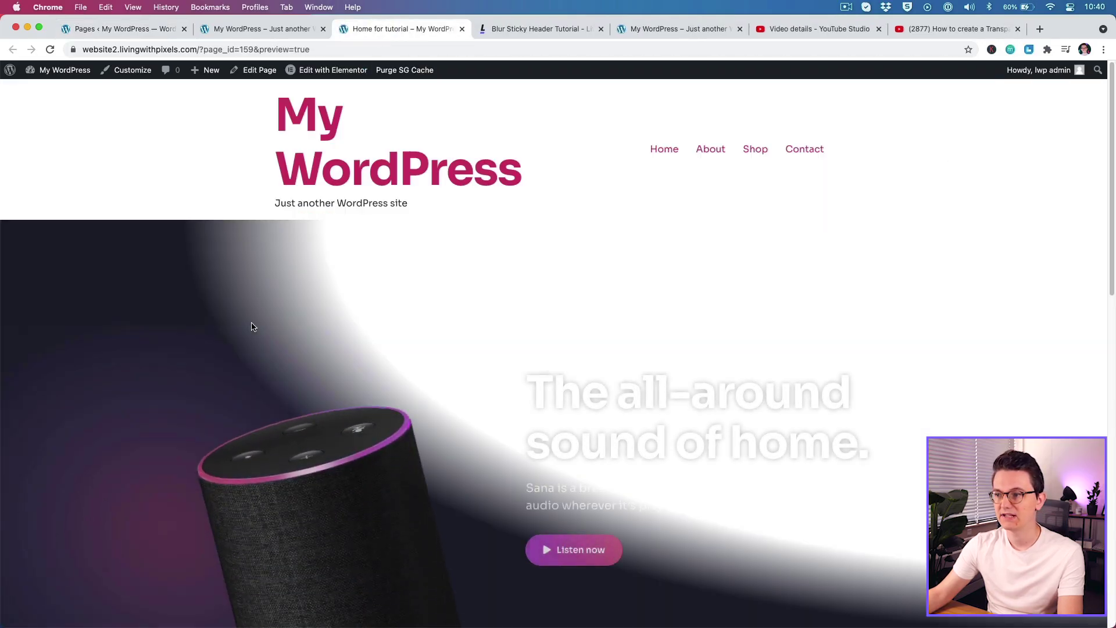
scroll(252, 327, down, 2)
scroll(523, 105, up, 3)
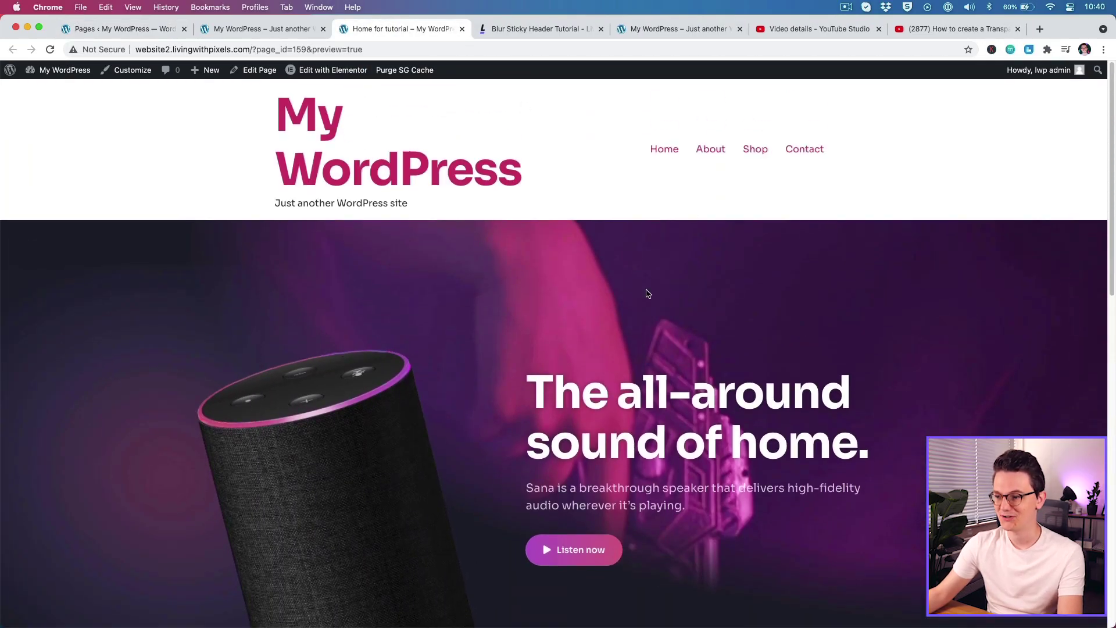
scroll(647, 293, down, 4)
scroll(647, 292, up, 3)
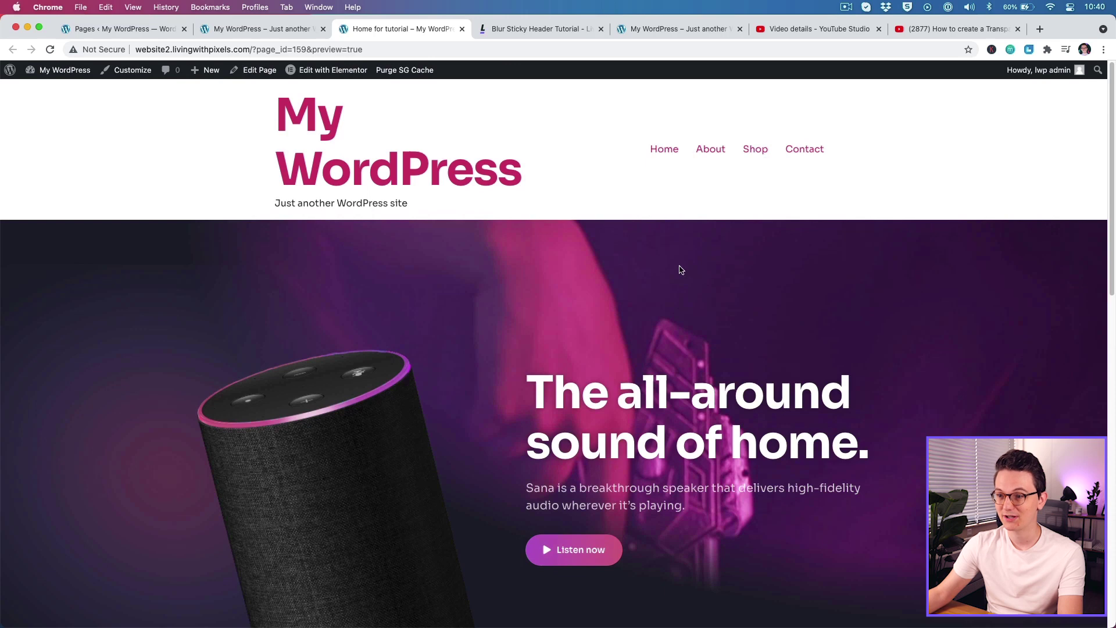
click(111, 32)
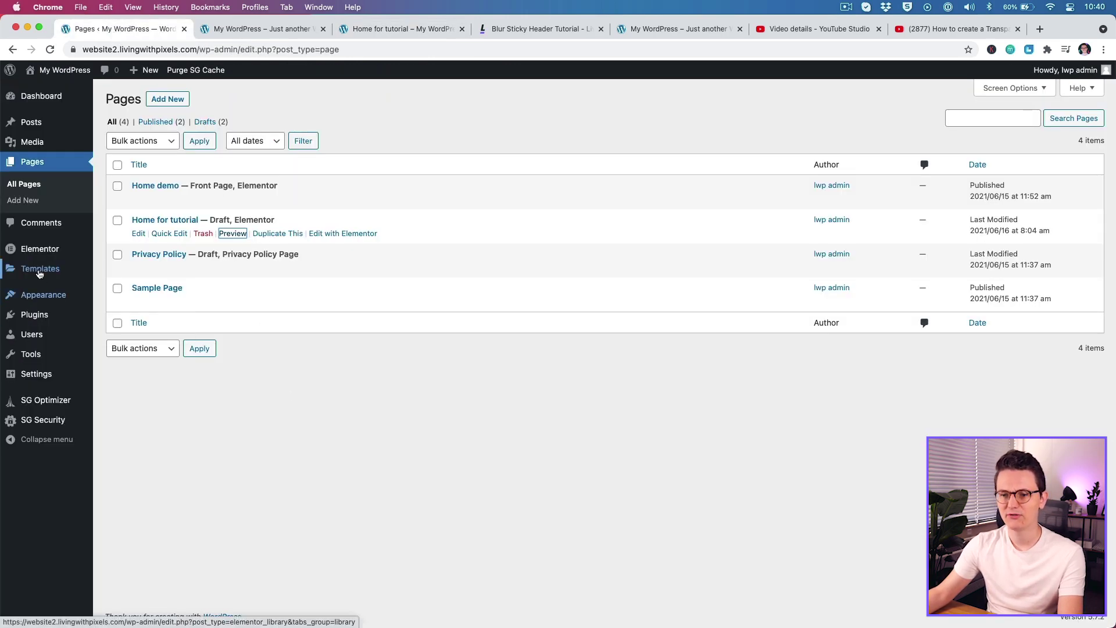
Start a new Theme Builder template of type Header and name it 'Header v2'.
mouse_move(39, 274)
click(141, 304)
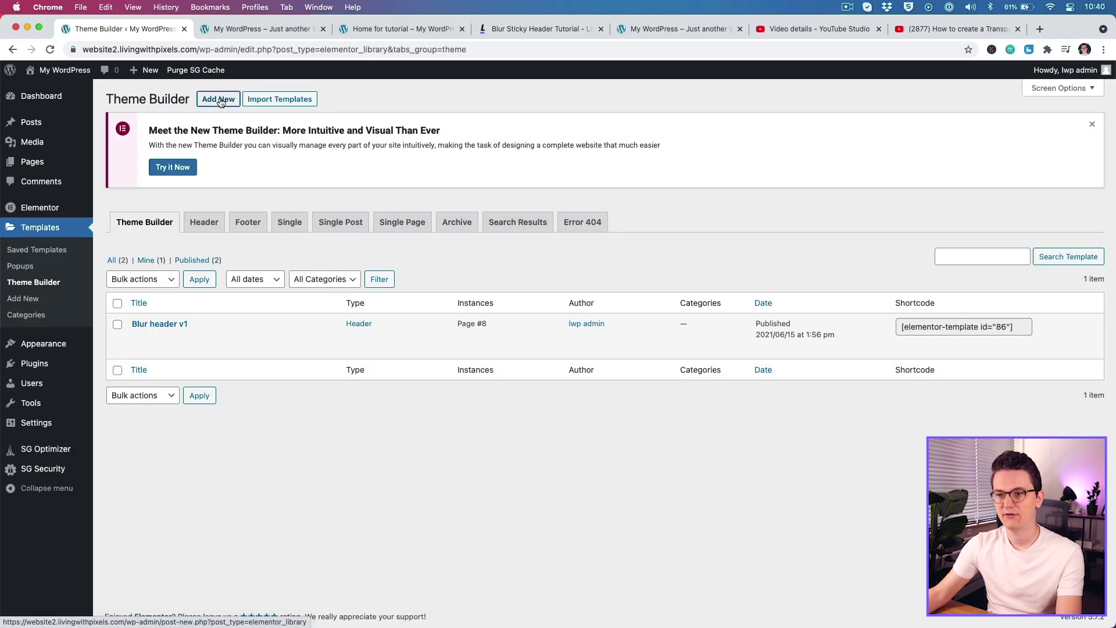
click(219, 100)
click(603, 348)
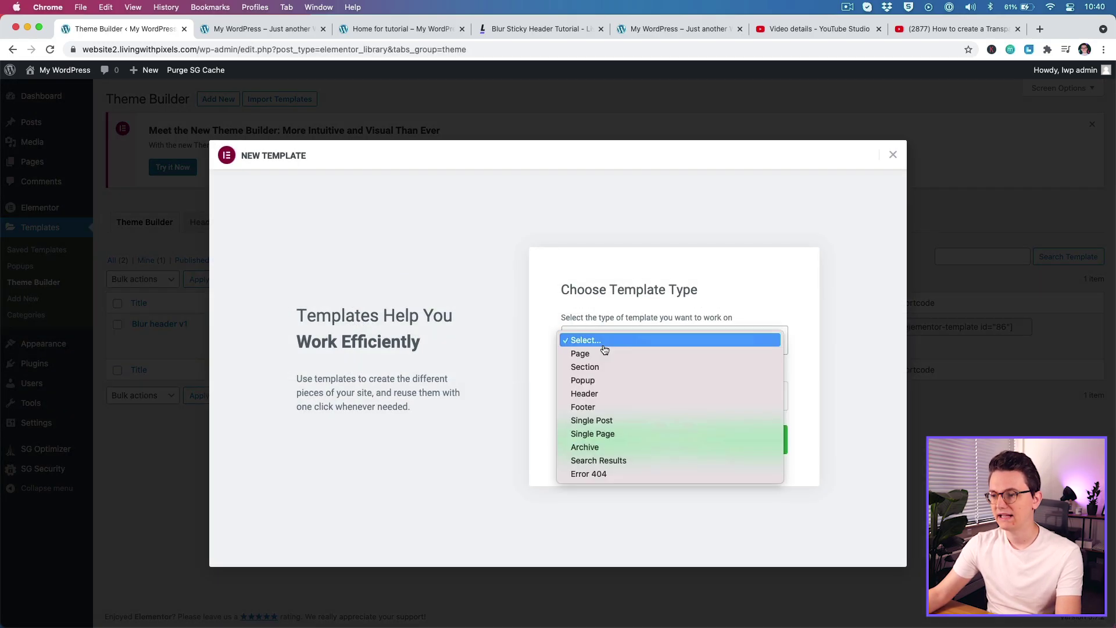
click(603, 394)
click(600, 399)
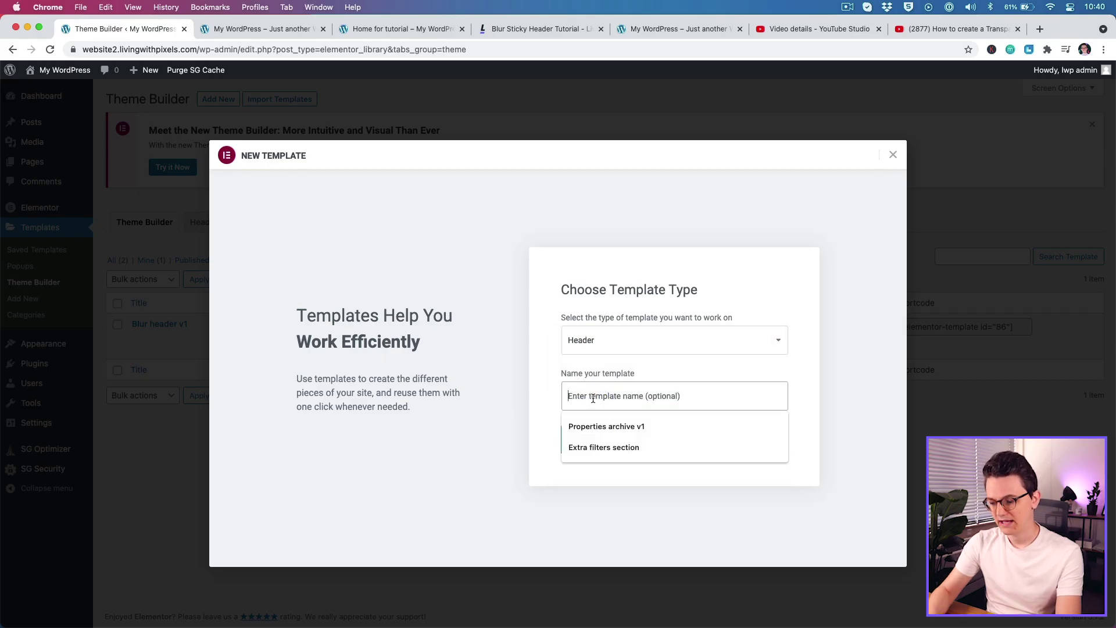
text(Header v2)
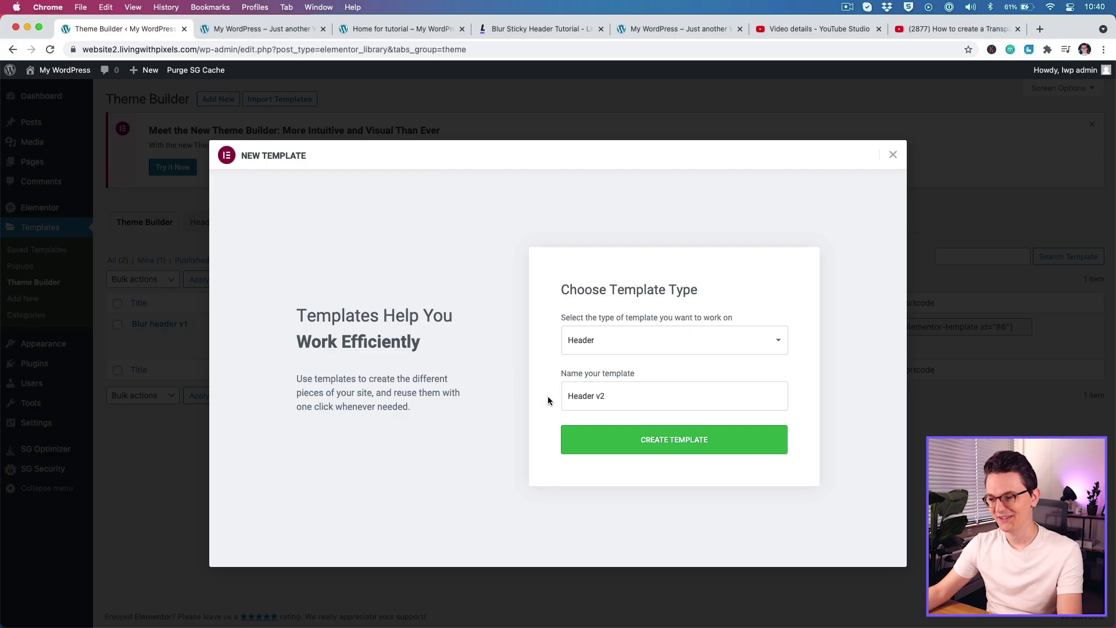
Create the Header v2 template, close the template library and add a new section.
click(675, 446)
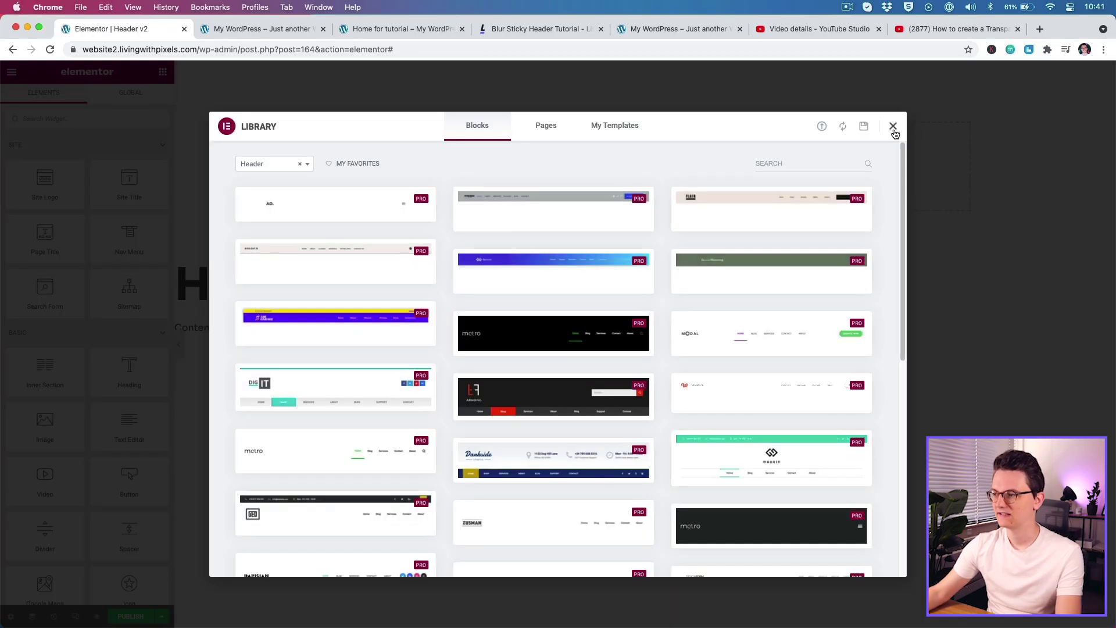
click(893, 126)
click(632, 157)
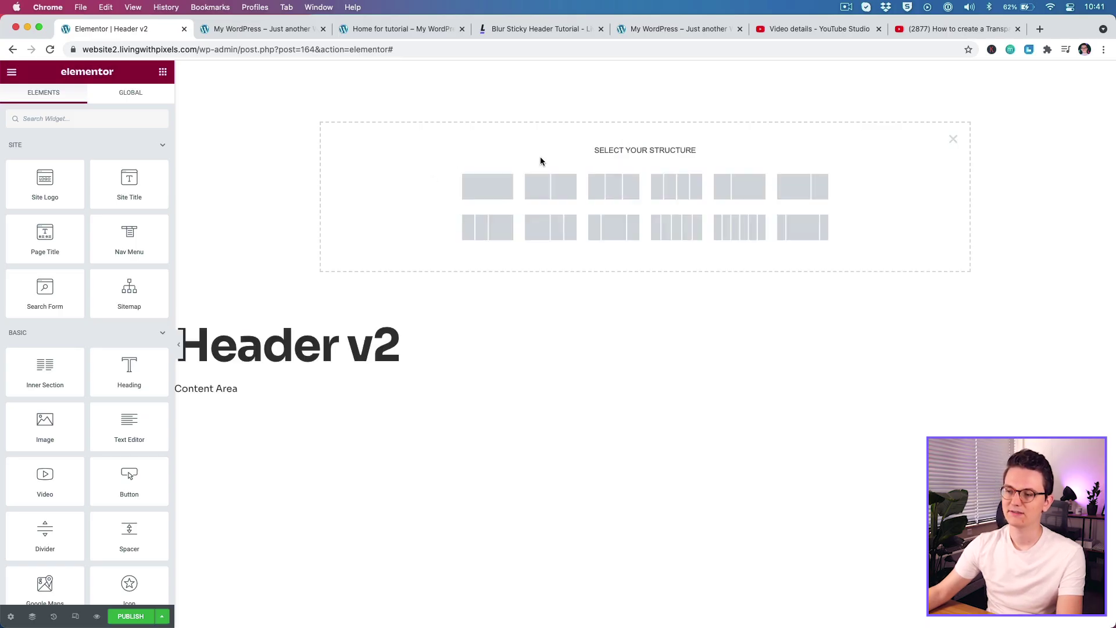
Add a single-column section and select its column to view layout settings.
click(485, 190)
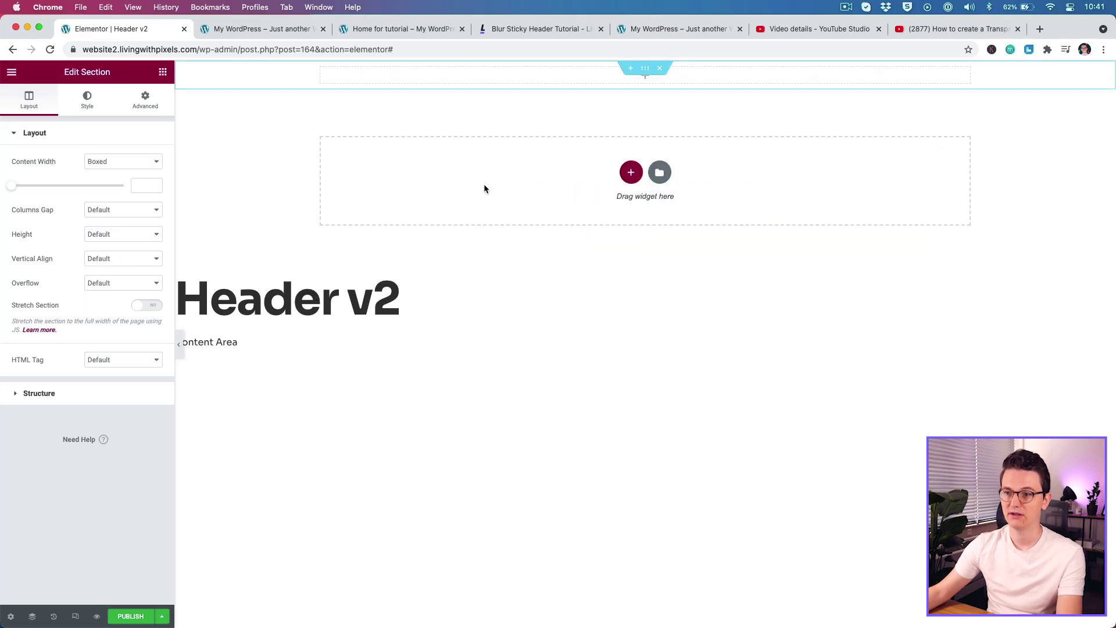
click(322, 69)
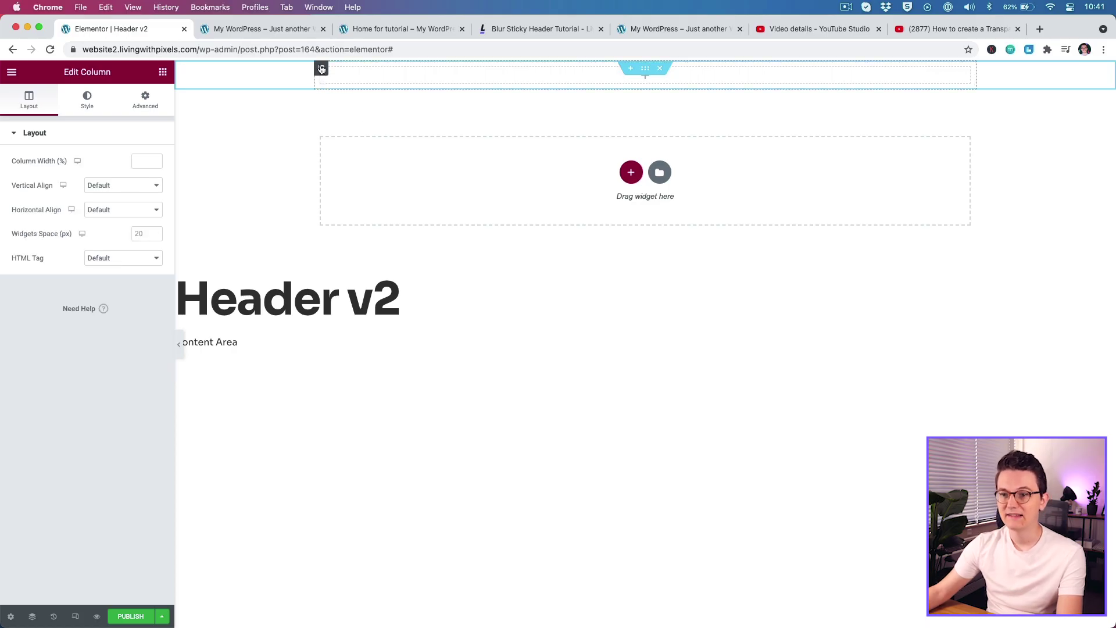
click(152, 111)
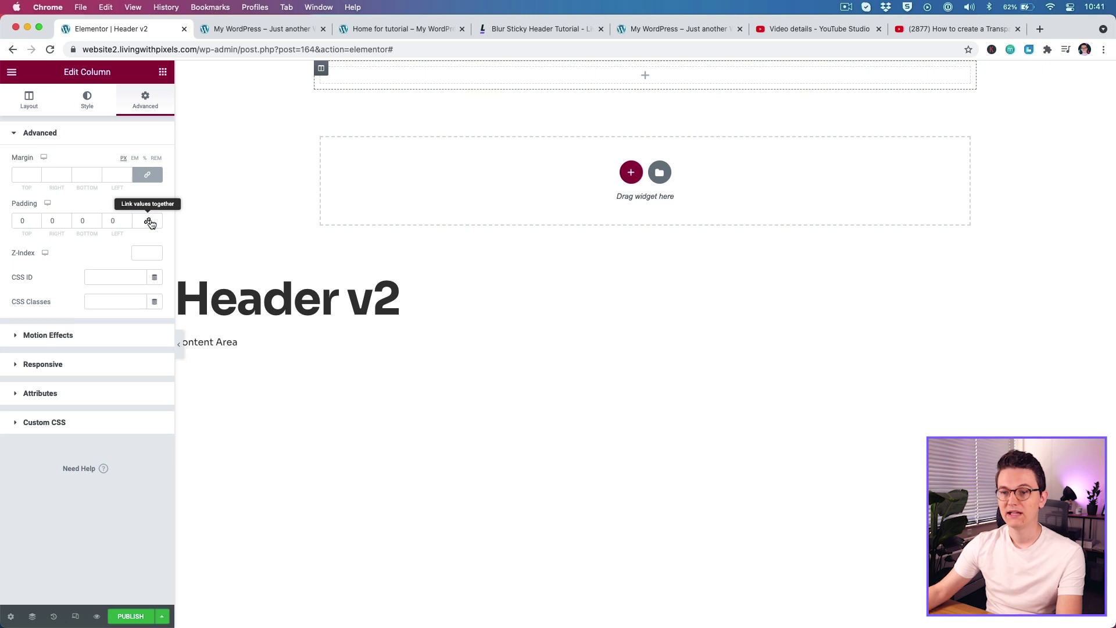
Duplicate the column twice to get three columns, select the section, then view the Sana demo site.
right_click(321, 68)
click(359, 92)
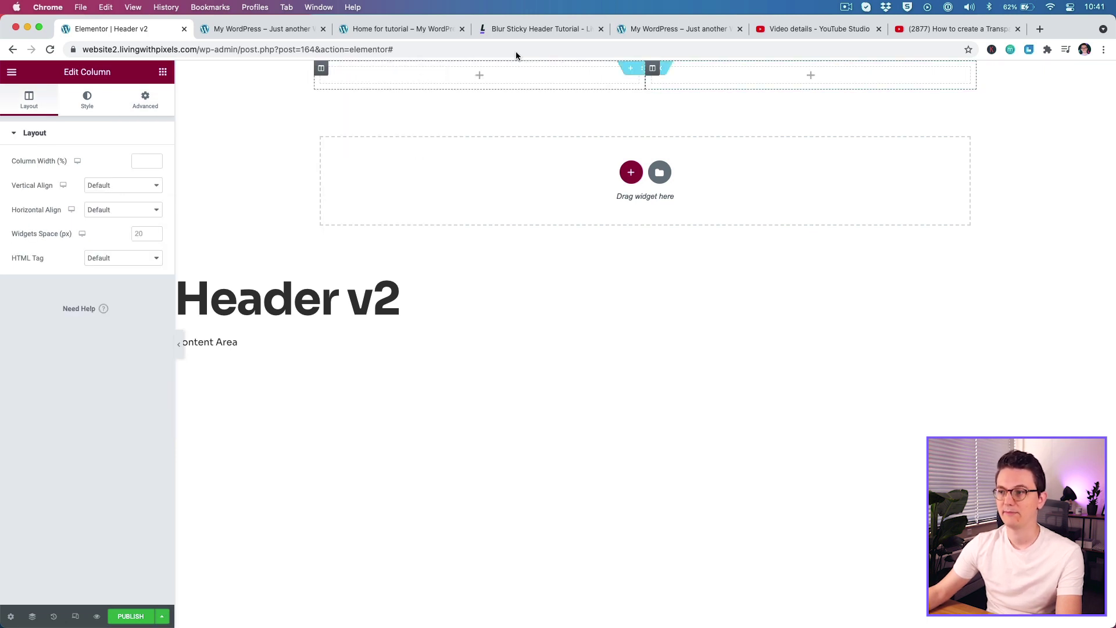
right_click(652, 68)
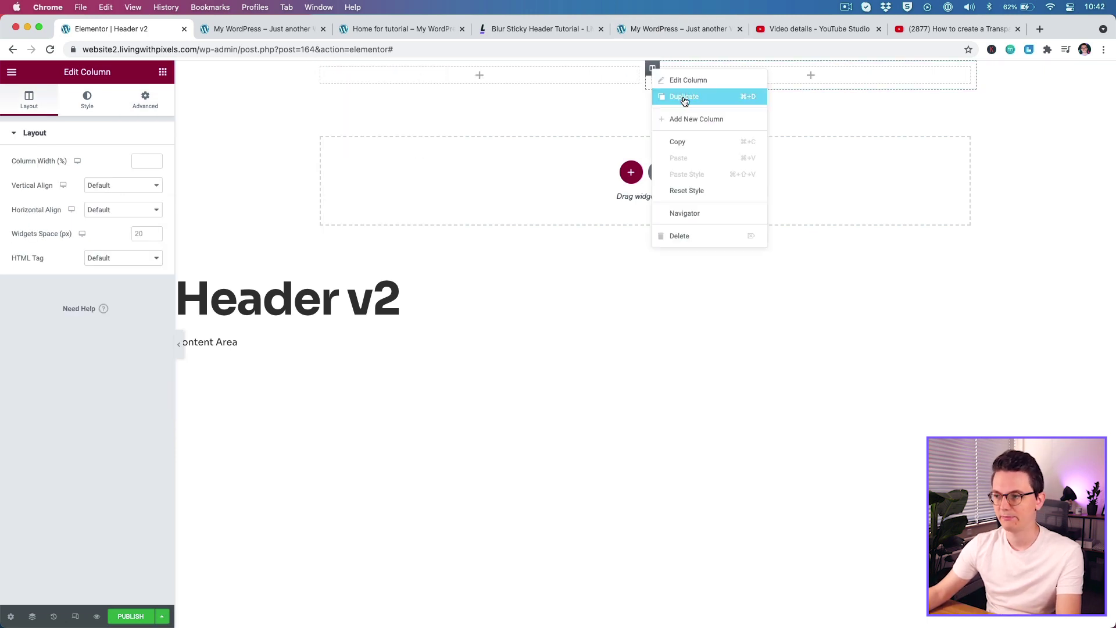
click(684, 98)
mouse_move(483, 98)
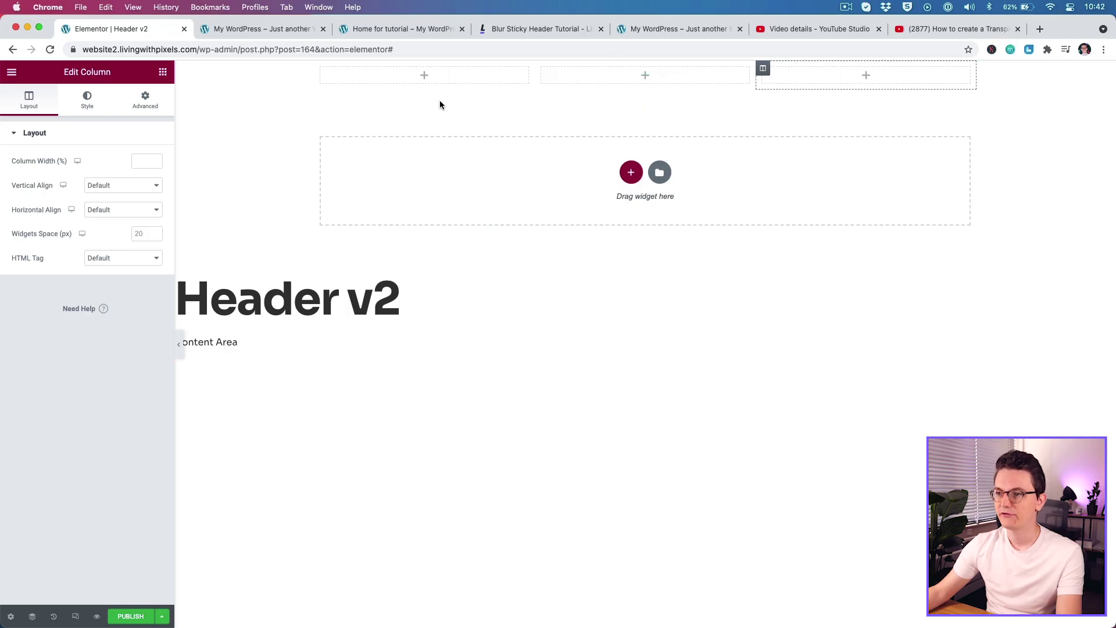
click(647, 69)
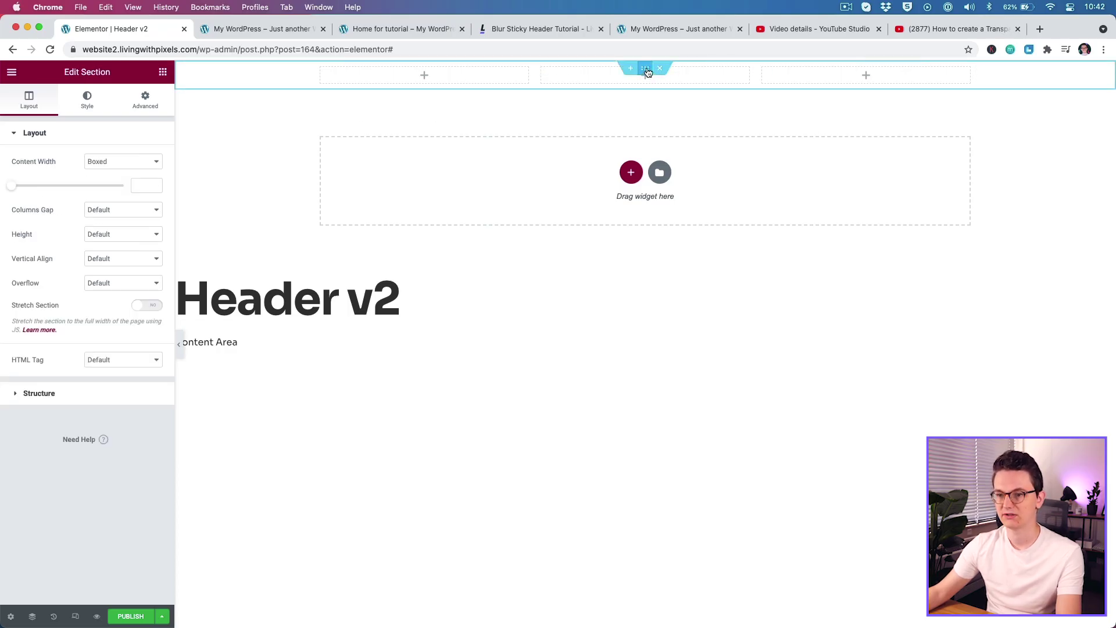
click(668, 29)
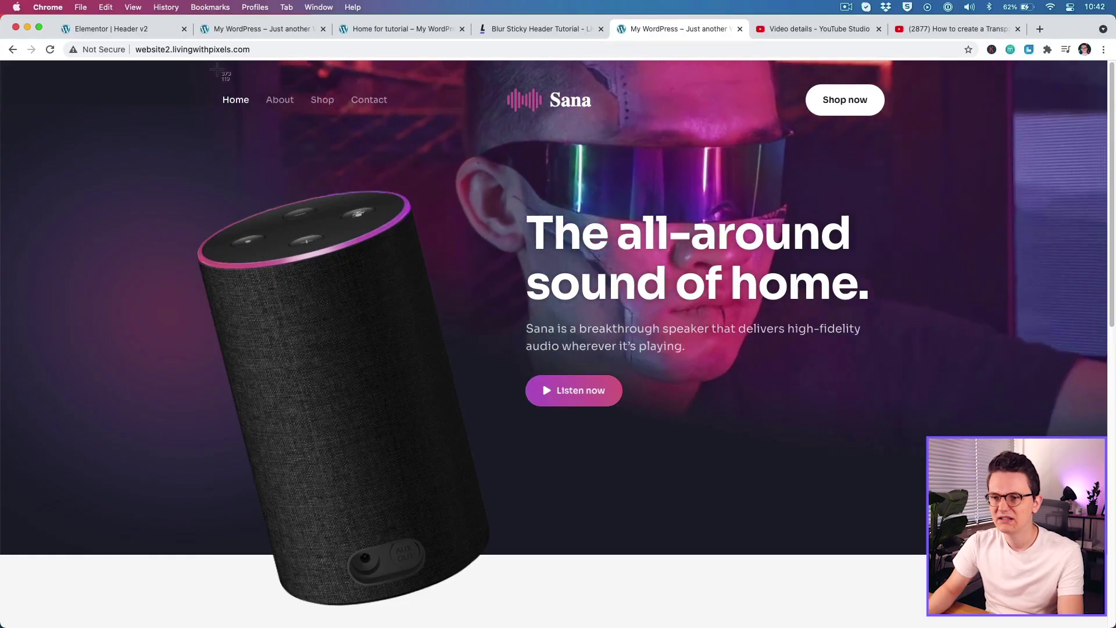
Measure the Sana demo header's height with a screenshot selection, then return to the Header v2 editor.
key(super+shift+4)
drag(212, 64, 224, 142)
key(Escape)
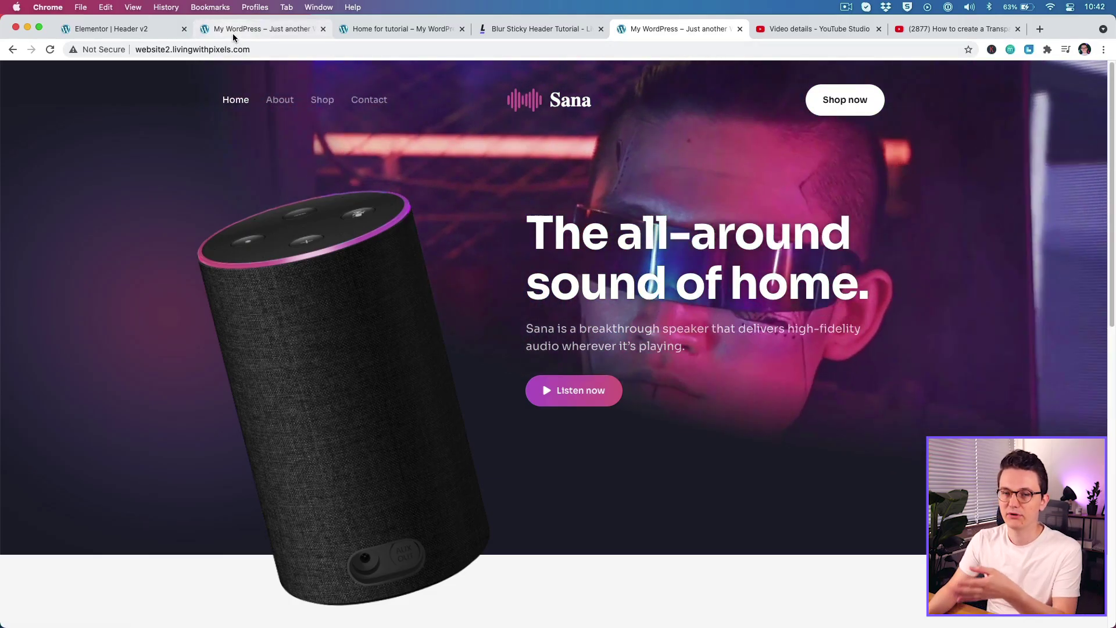
click(114, 30)
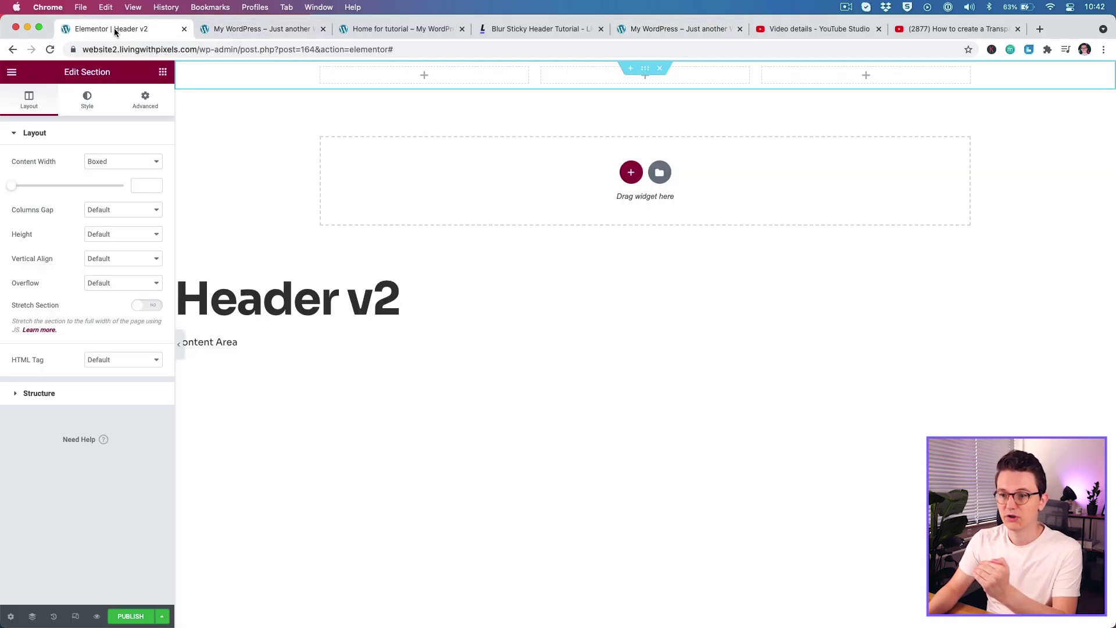
Set the section Height to Min Height 135 px and Vertical Align to Middle.
click(122, 237)
click(116, 259)
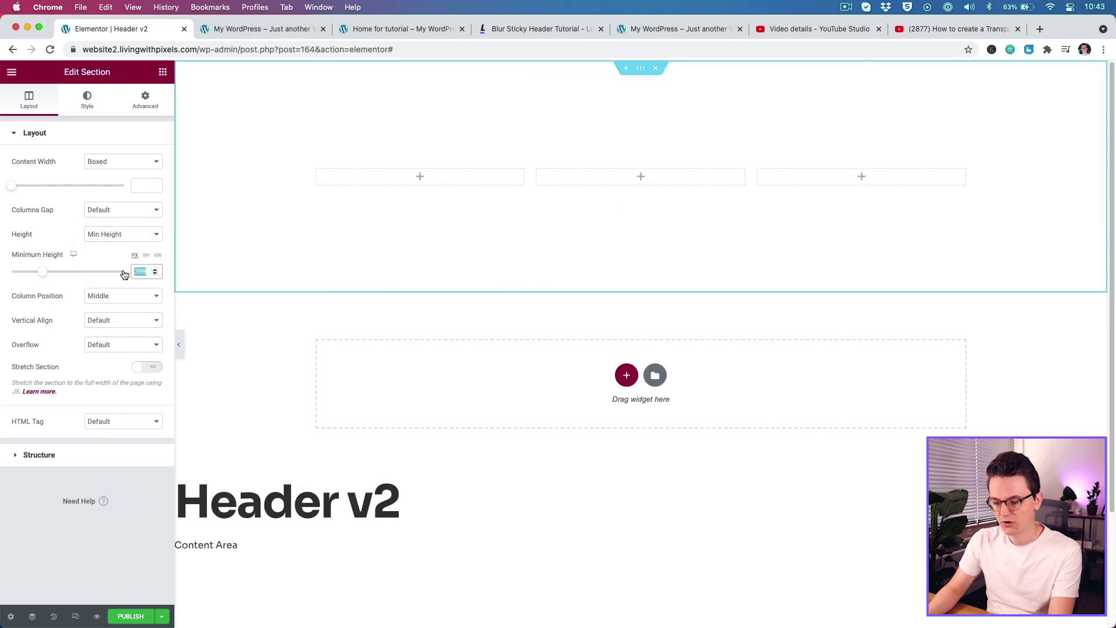
text(135)
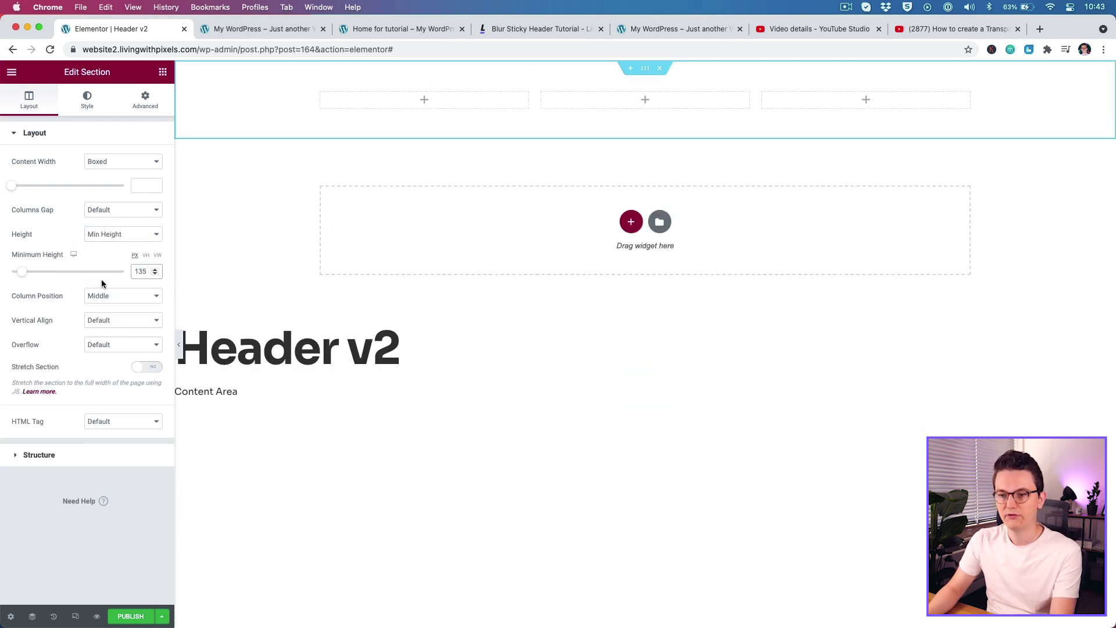
click(101, 281)
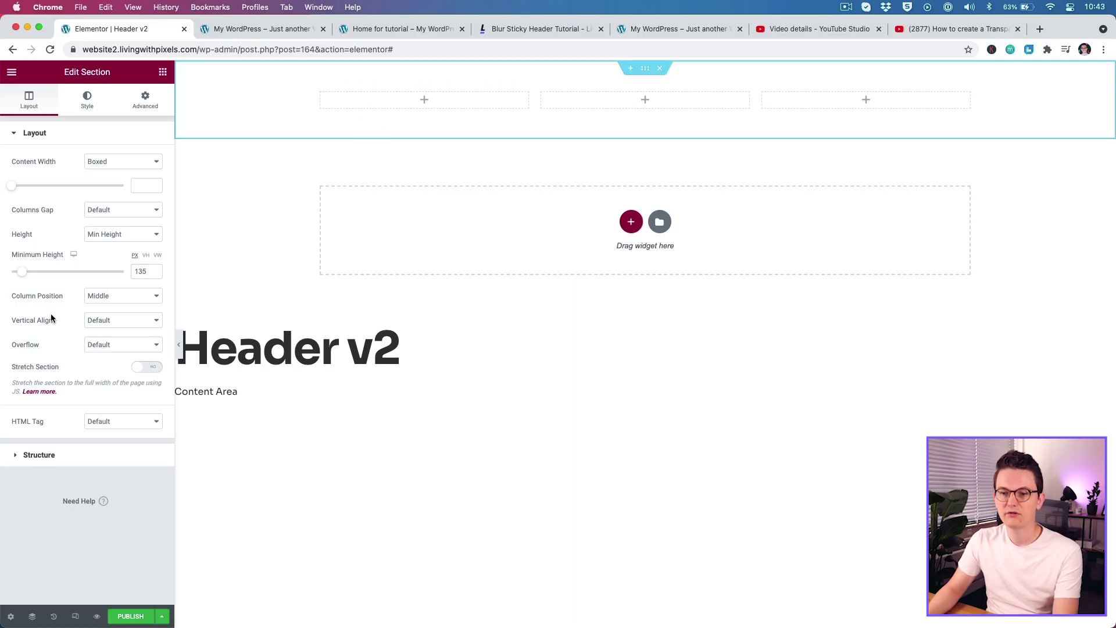
click(108, 324)
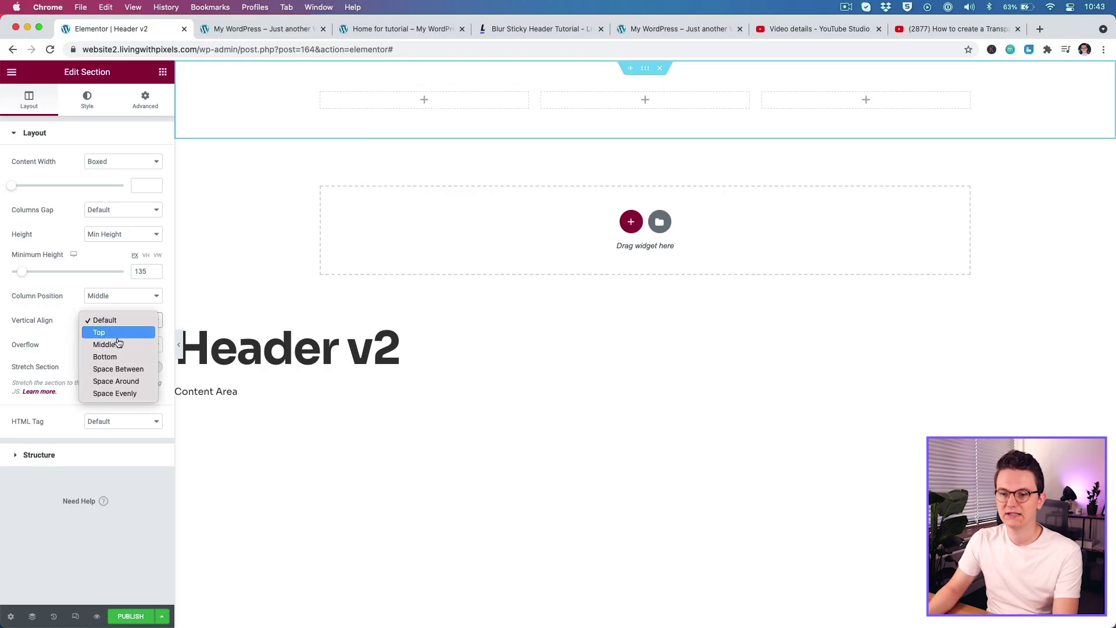
click(121, 346)
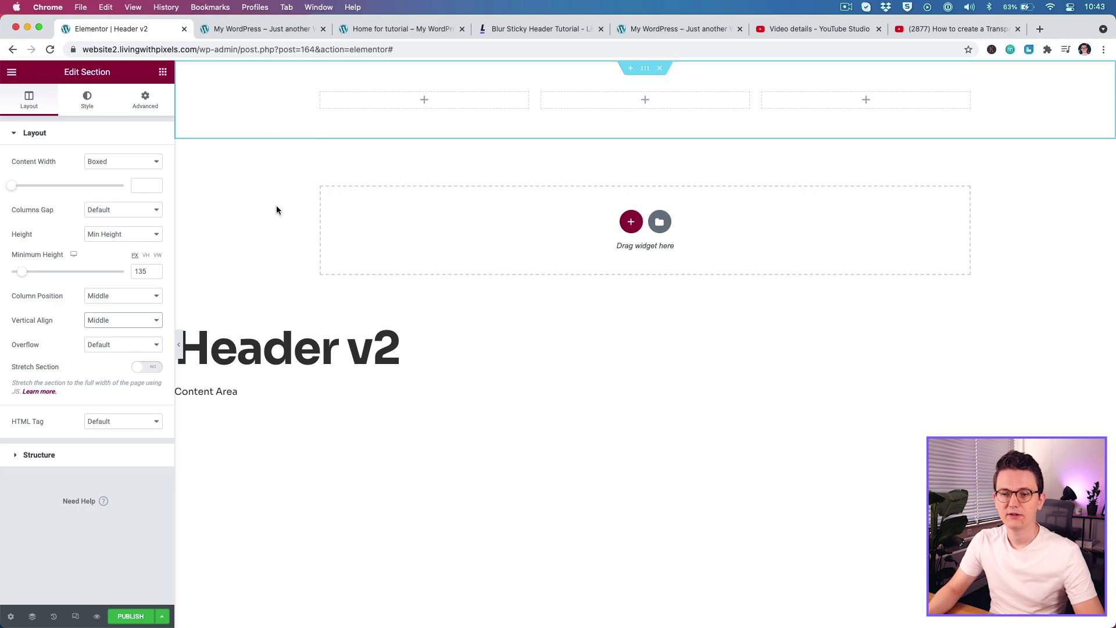
click(89, 106)
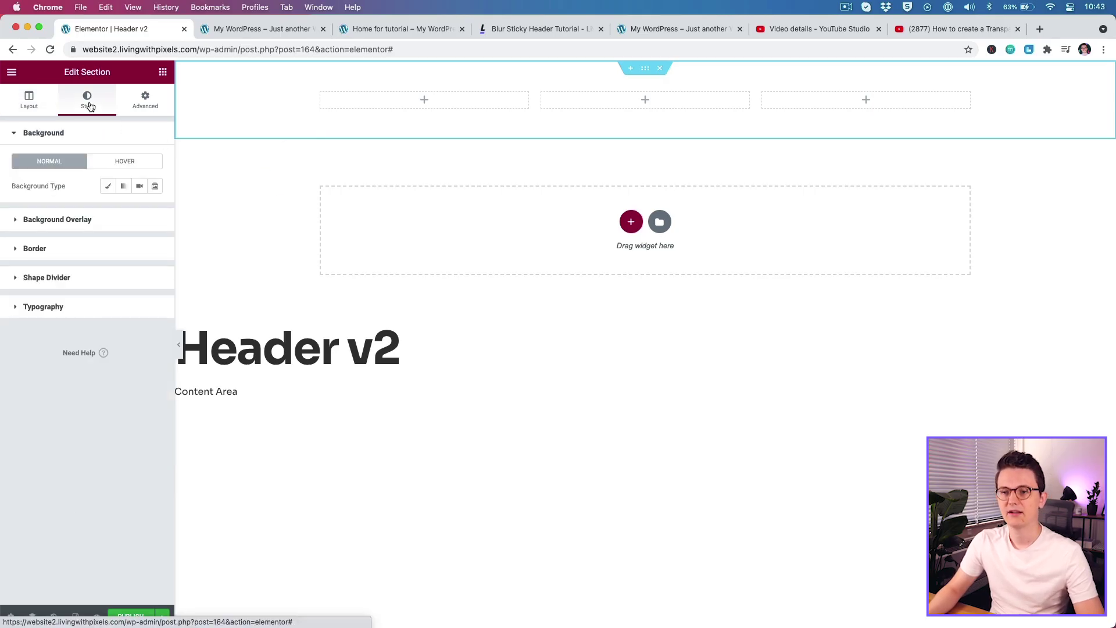
Apply a classic Primary-colour background and lower its alpha to #1C1D2B83.
click(107, 187)
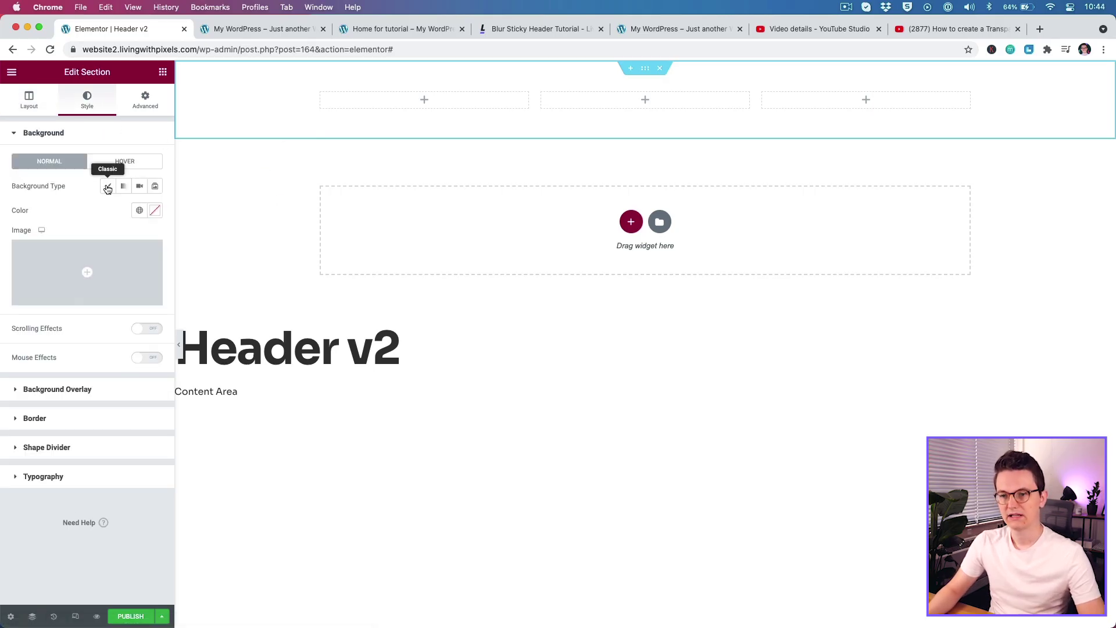
click(139, 209)
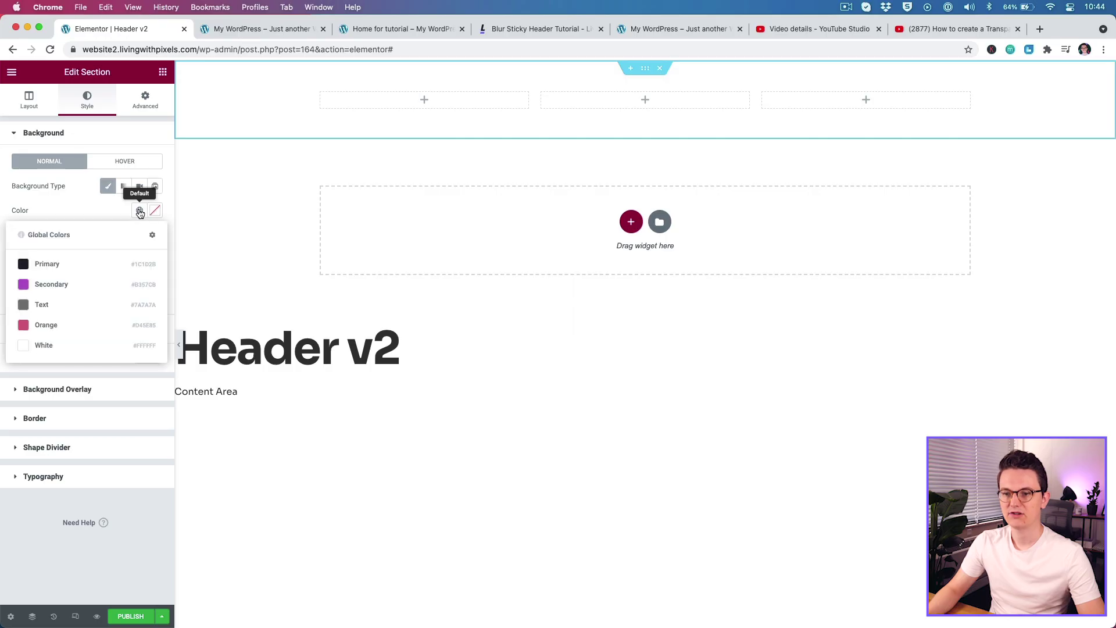
click(100, 264)
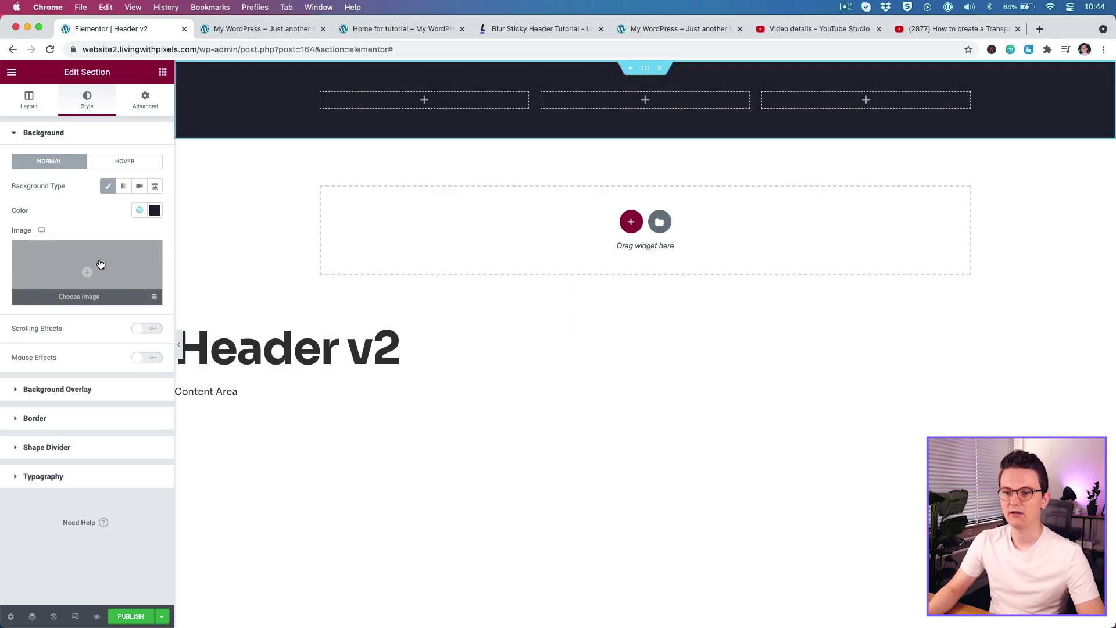
click(155, 211)
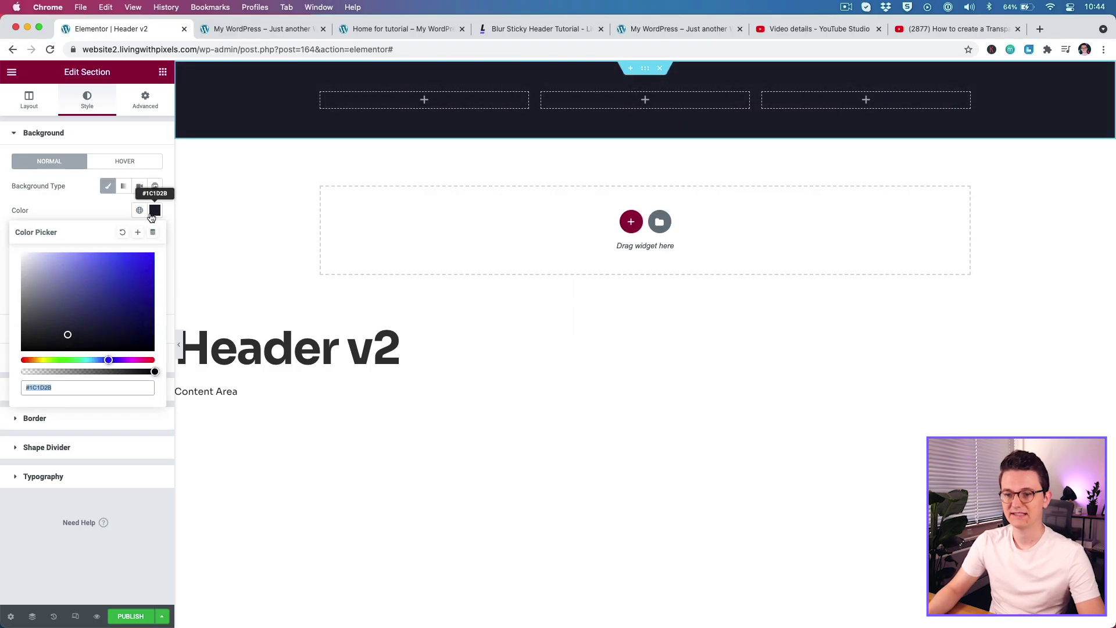
drag(155, 372, 115, 372)
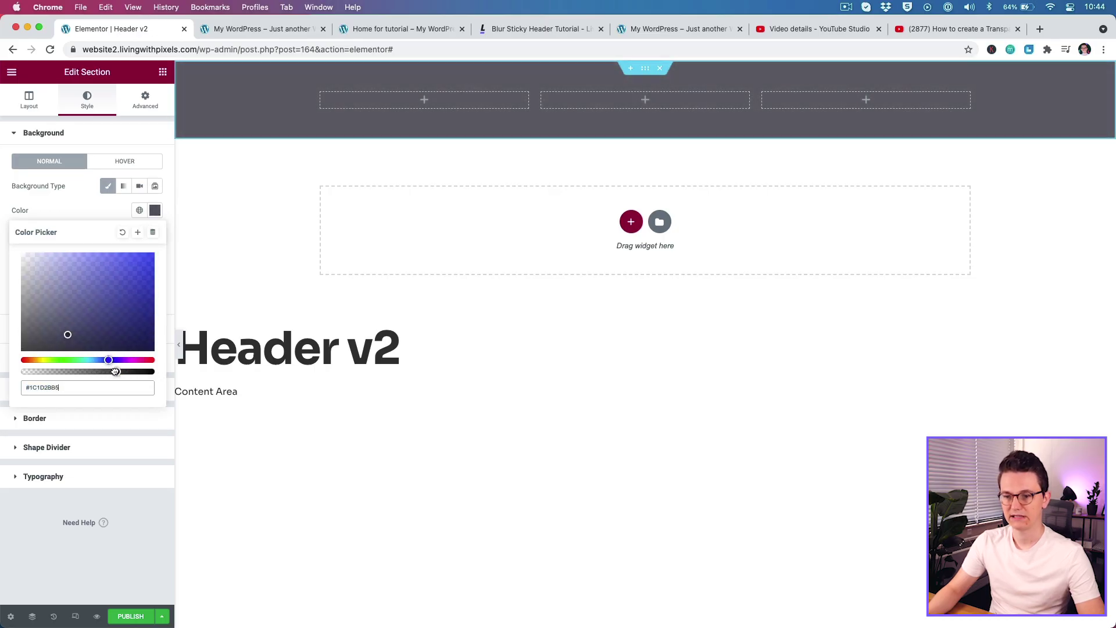
click(103, 213)
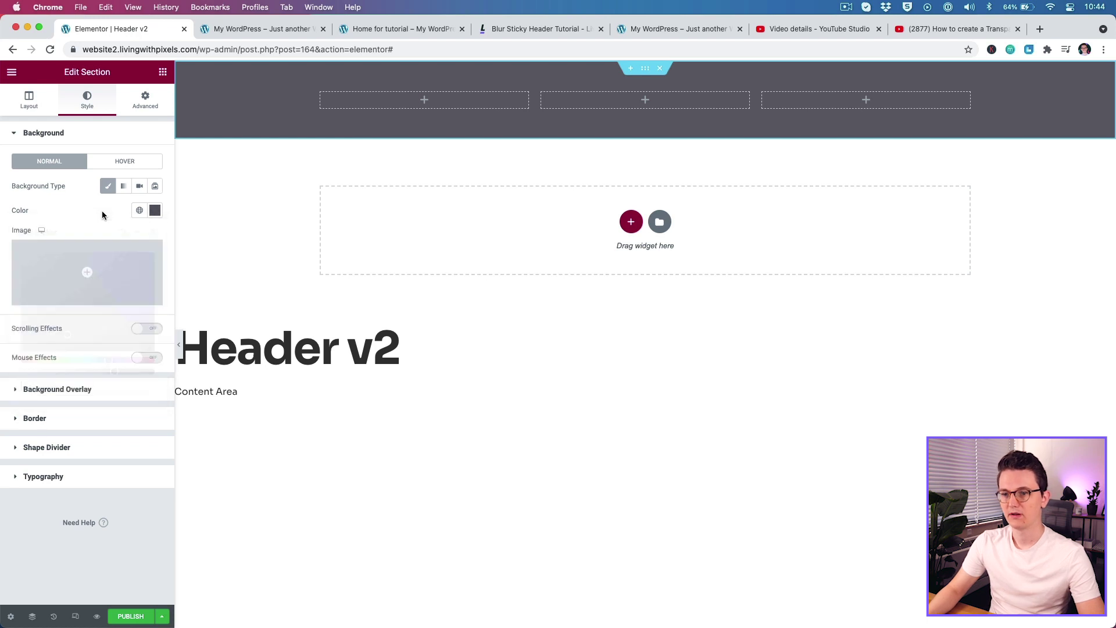
In Advanced, unlink Margin, set top 0 and bottom -135 px, and set Z-Index 10.
click(146, 108)
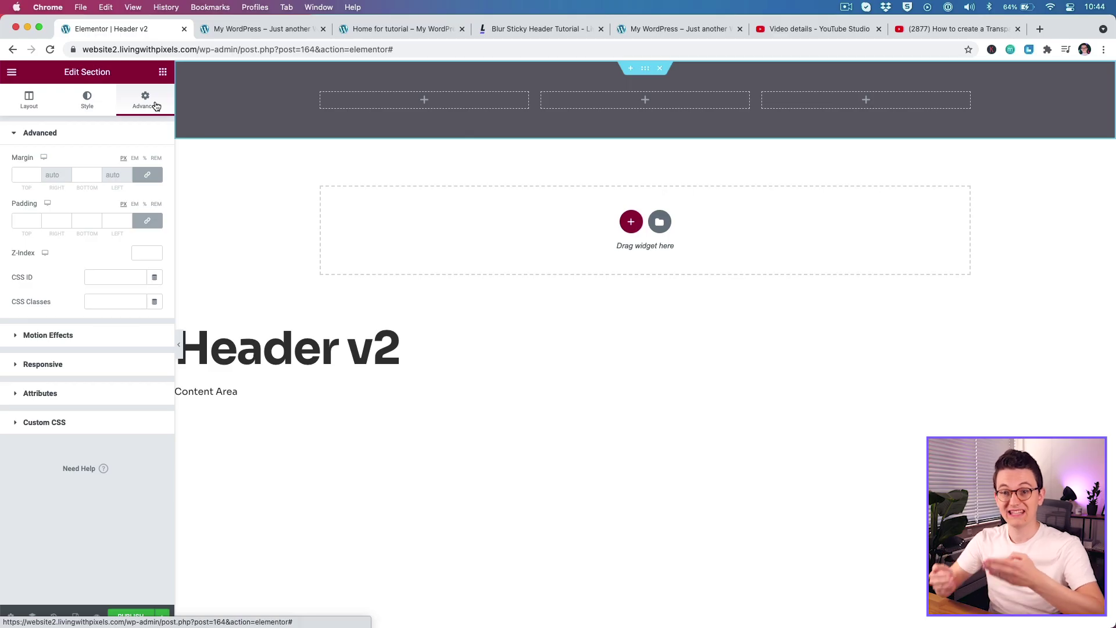
click(149, 178)
click(80, 175)
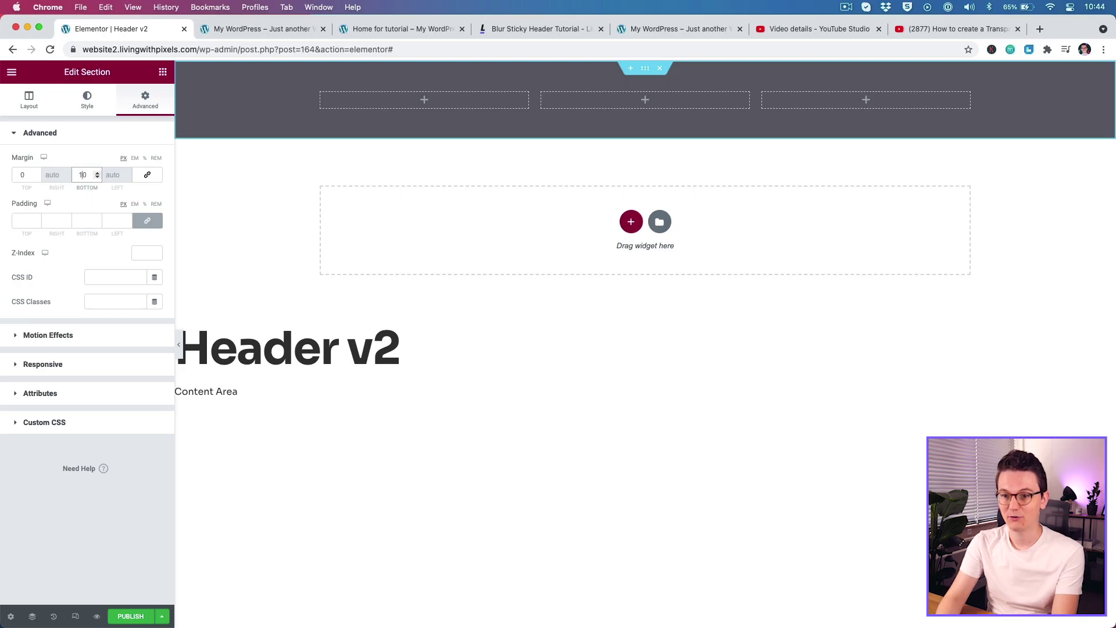
text(0)
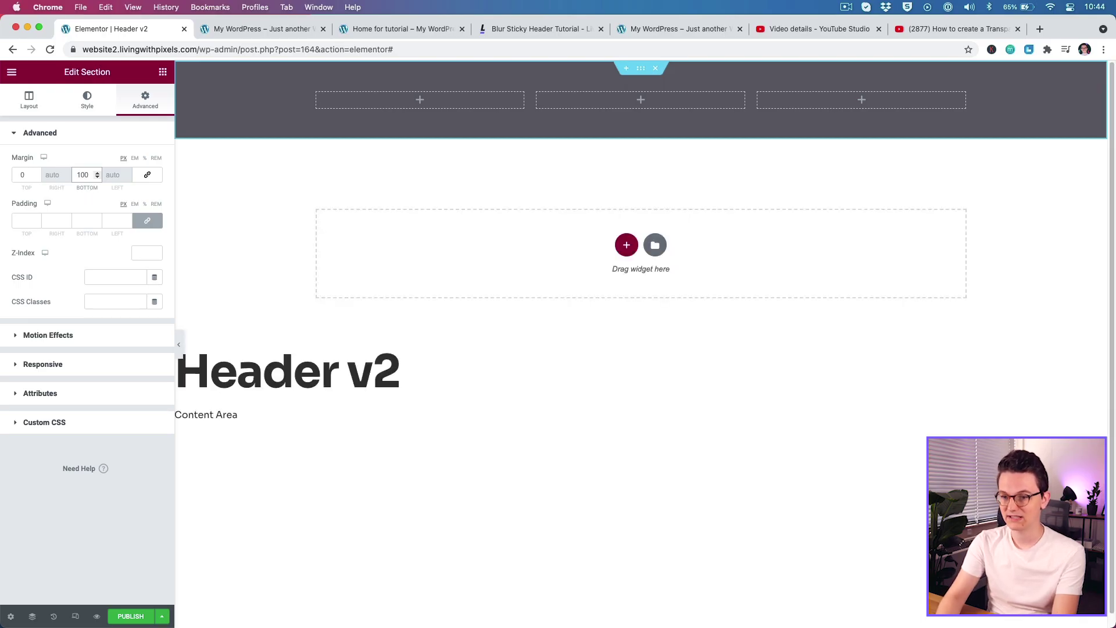
key(BackSpace)
text(2)
key(BackSpace)
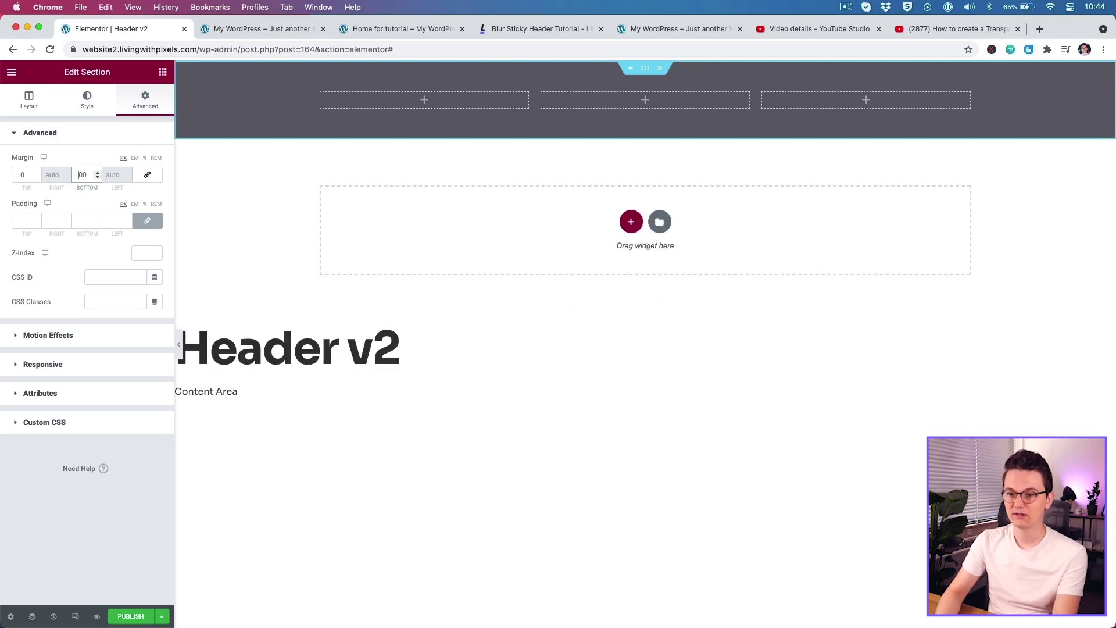
text(1)
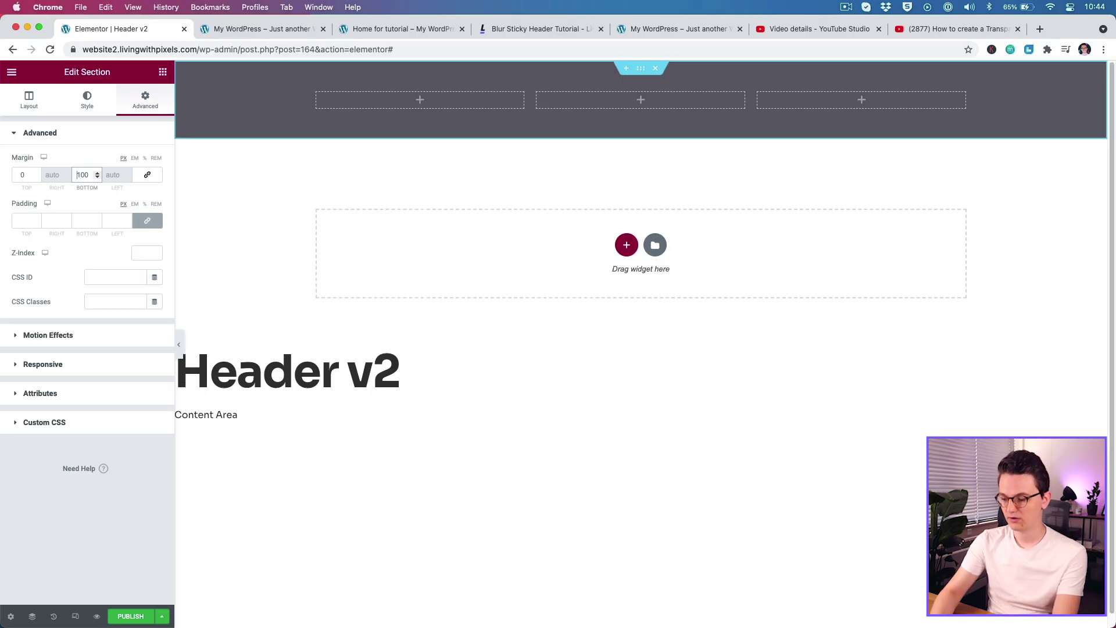
text(-)
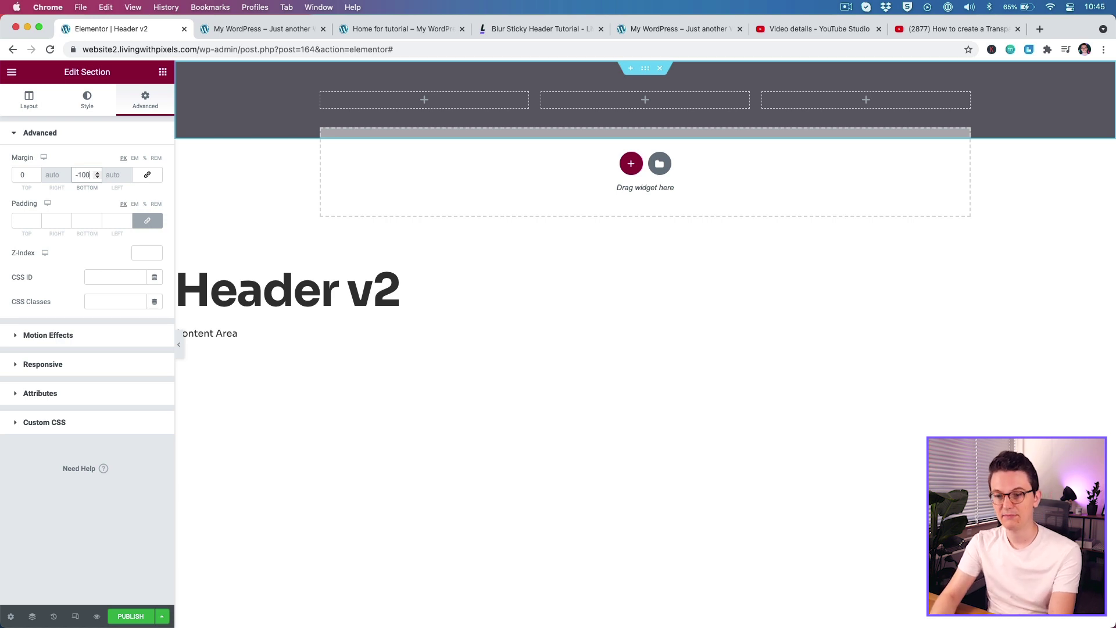
key(BackSpace)
key(BackSpace)
text(35)
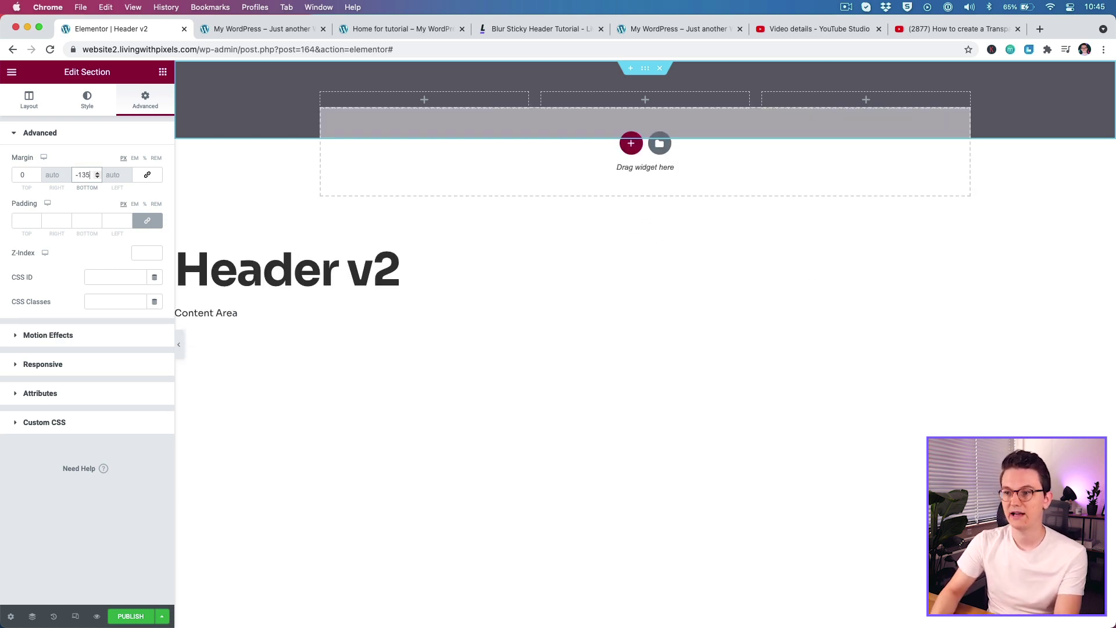
click(136, 254)
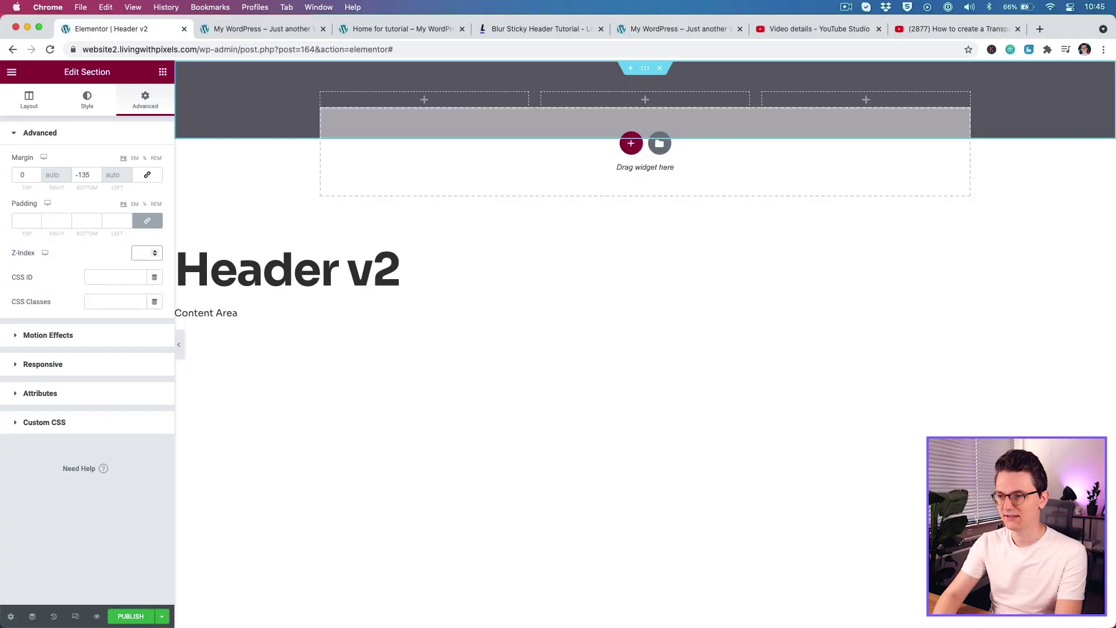
text(10)
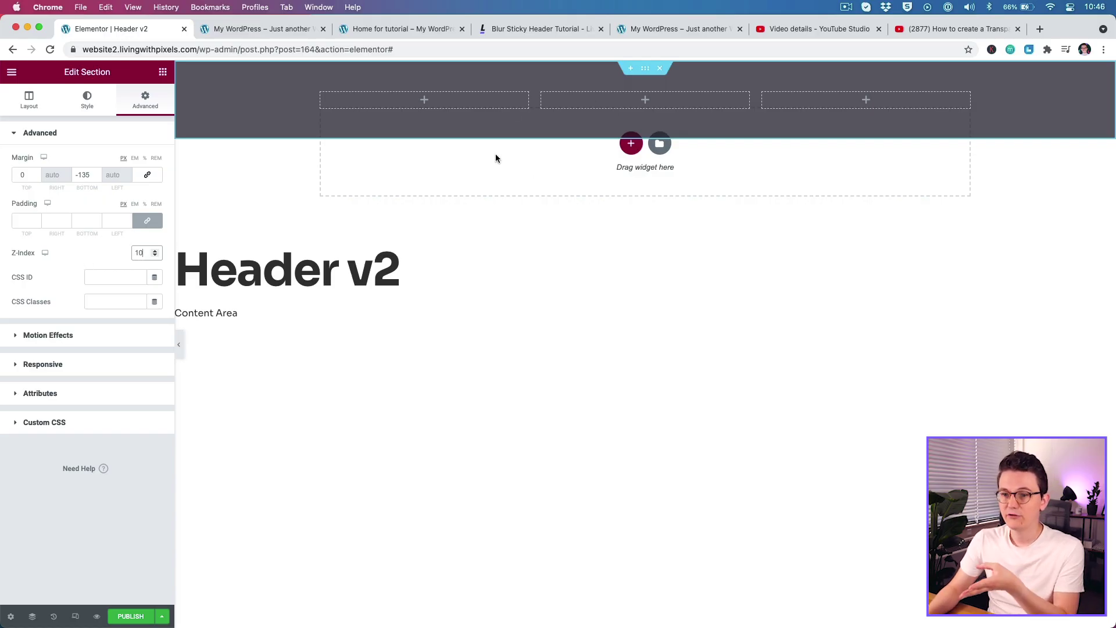
Drop a Nav Menu widget into the first column, open its Style tab, and view the Sana demo.
click(163, 72)
drag(129, 239, 393, 103)
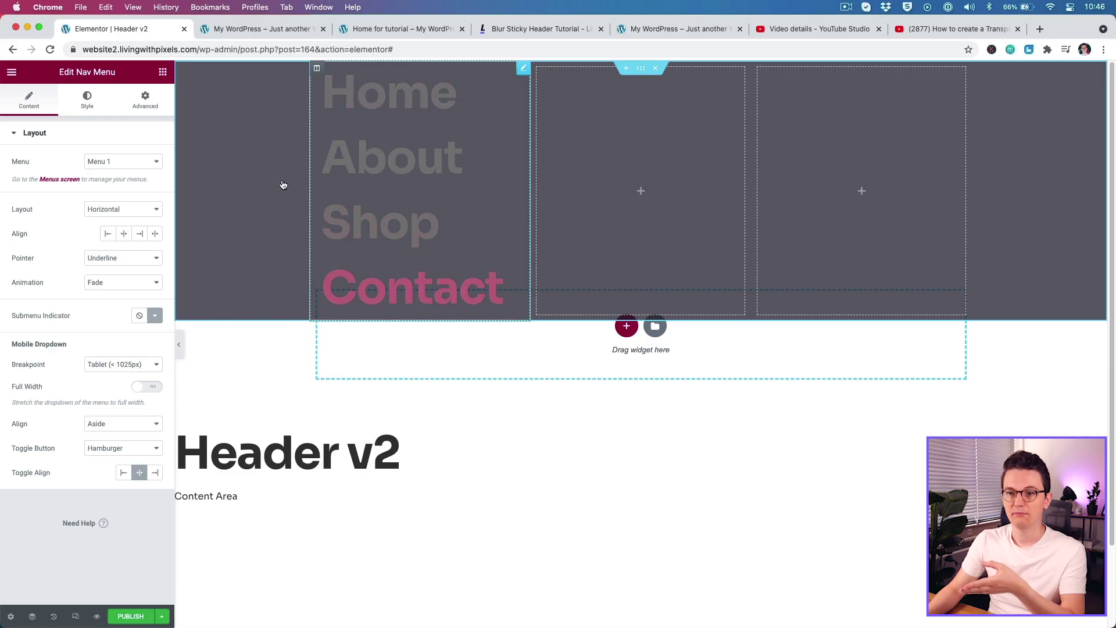
click(88, 102)
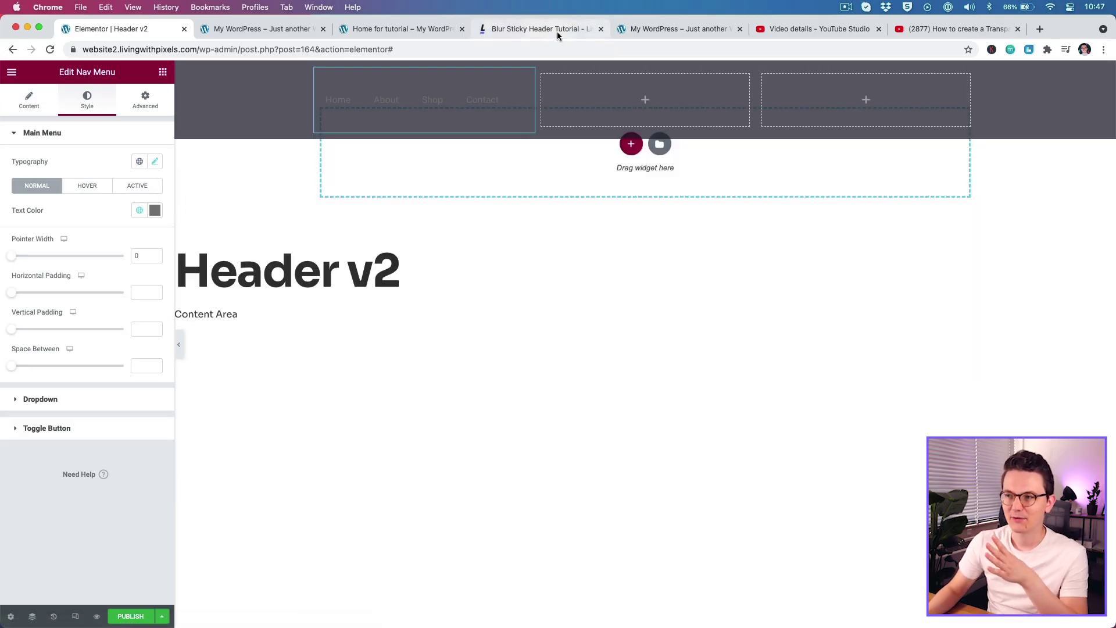
click(643, 28)
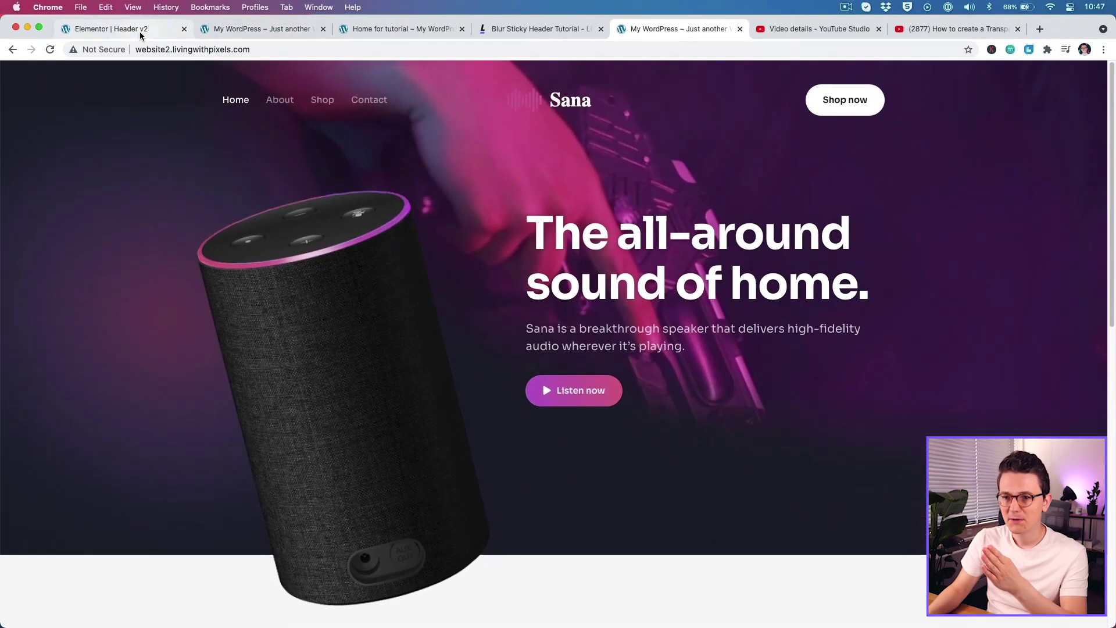
Set the menu's Normal text colour to semi-transparent white #FFFFFF96.
click(112, 16)
click(141, 213)
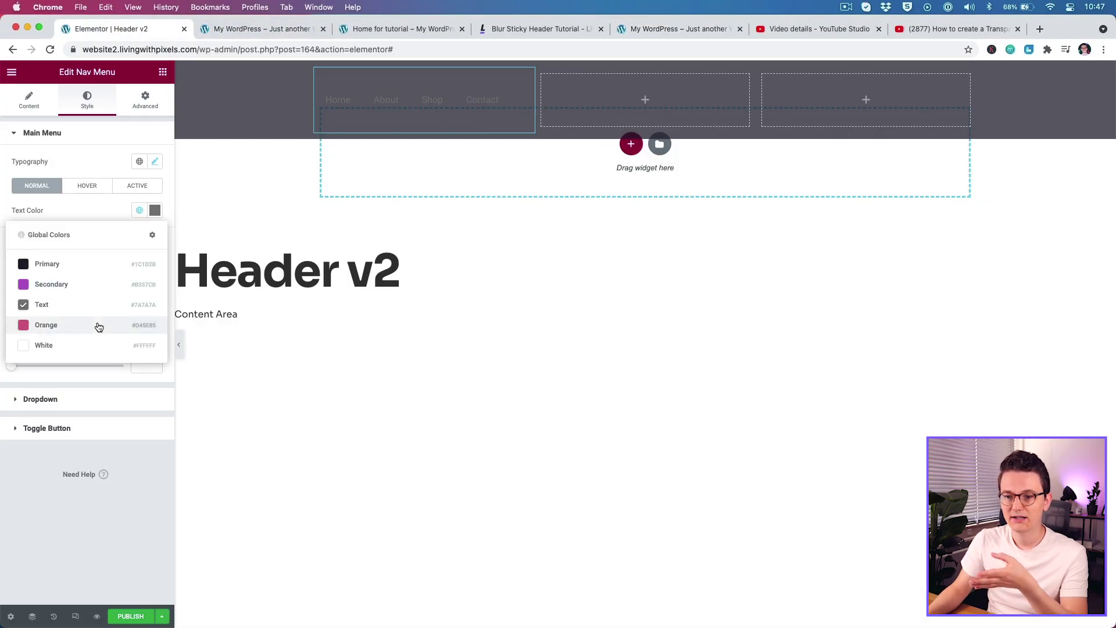
click(96, 346)
click(155, 212)
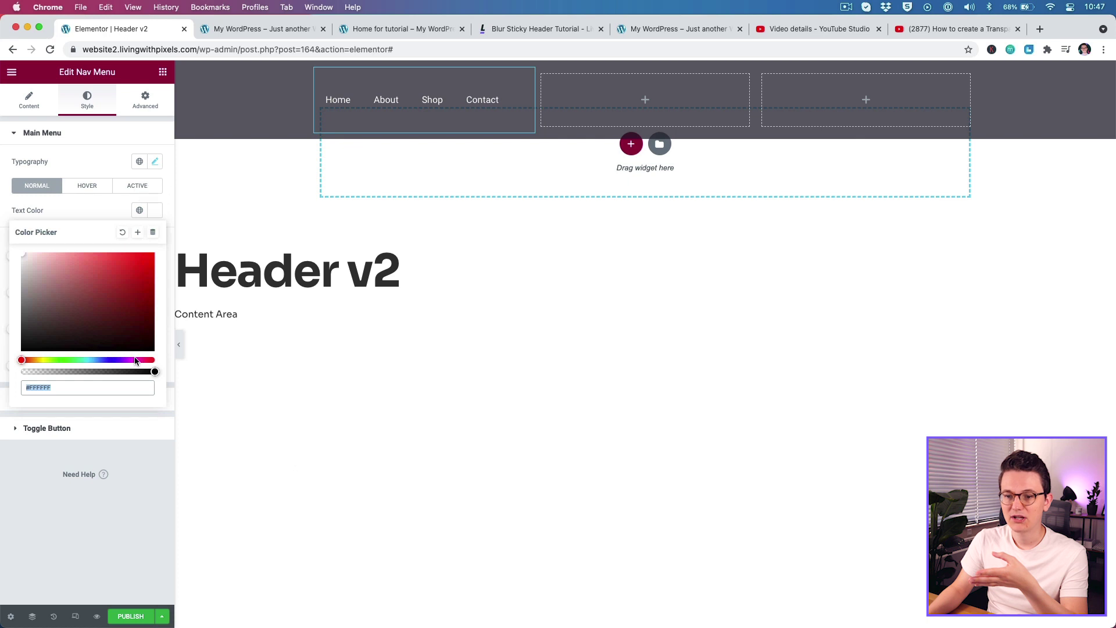
drag(154, 372, 99, 371)
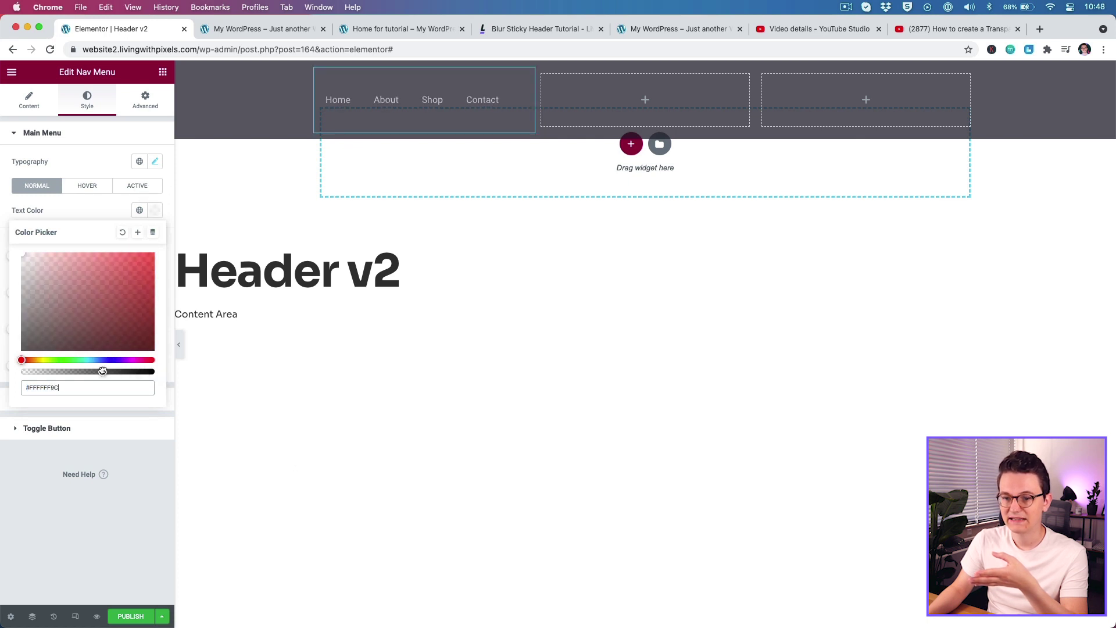
click(100, 210)
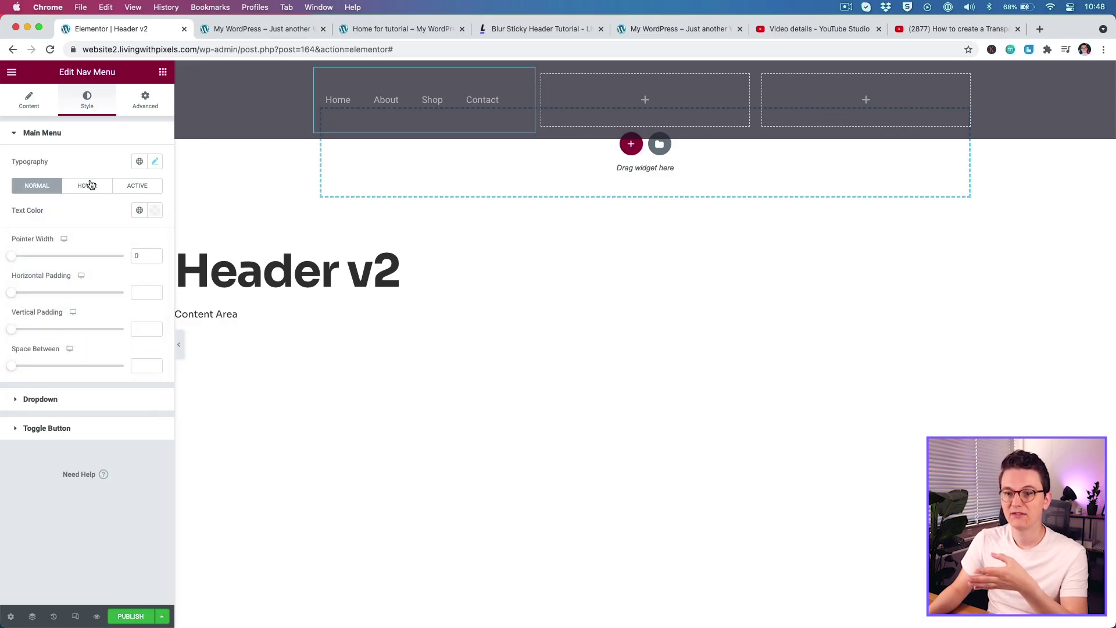
Set the Hover and Active menu text colours to the global White.
click(87, 186)
click(140, 210)
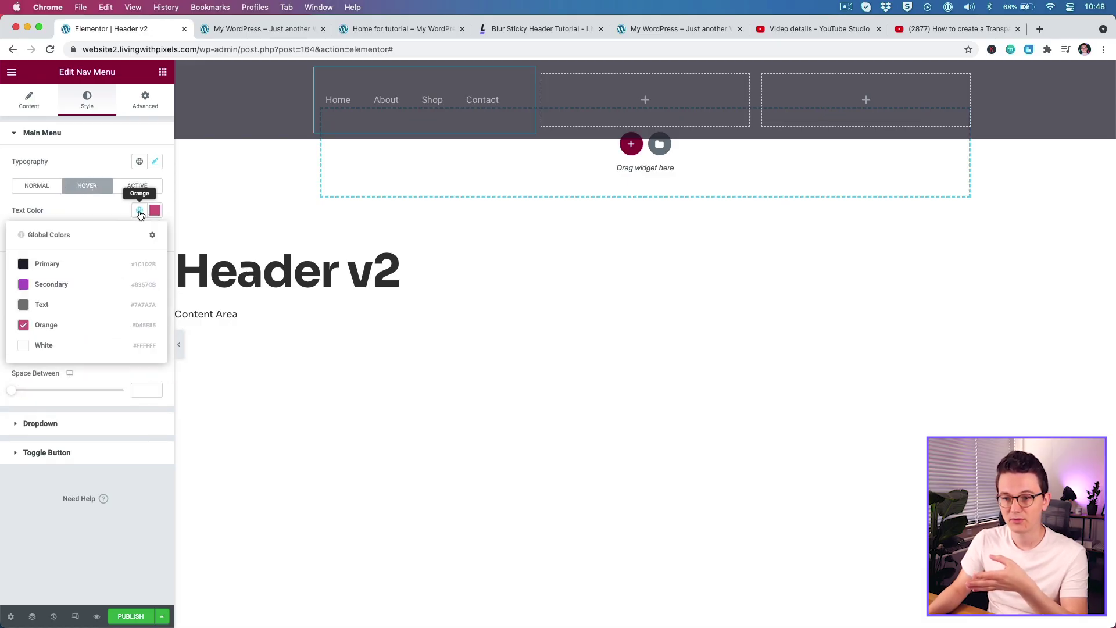
click(70, 349)
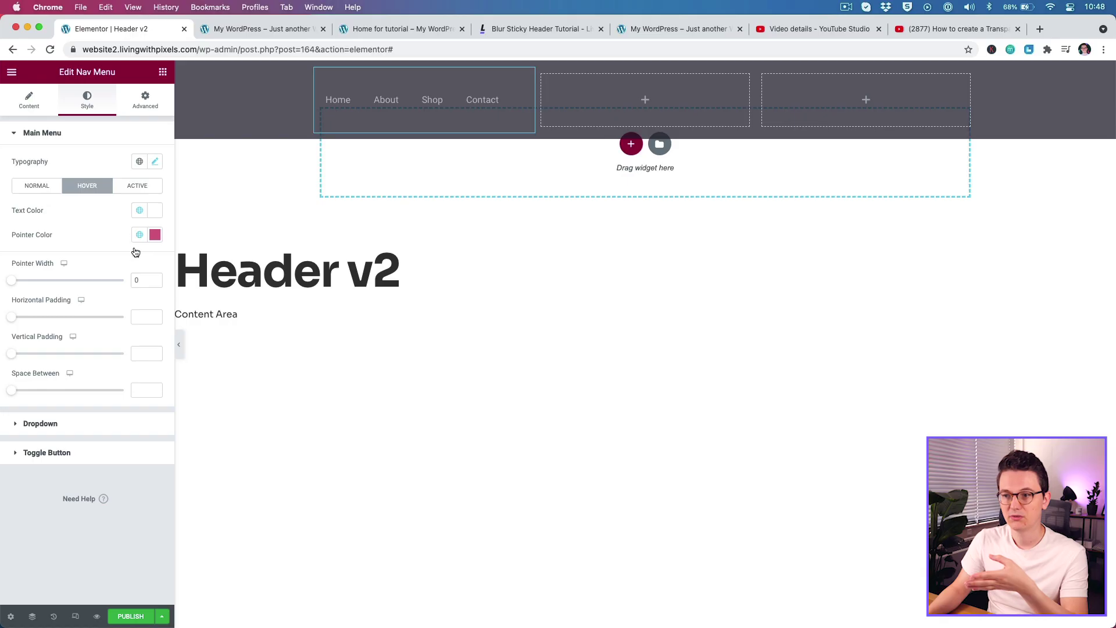
click(146, 187)
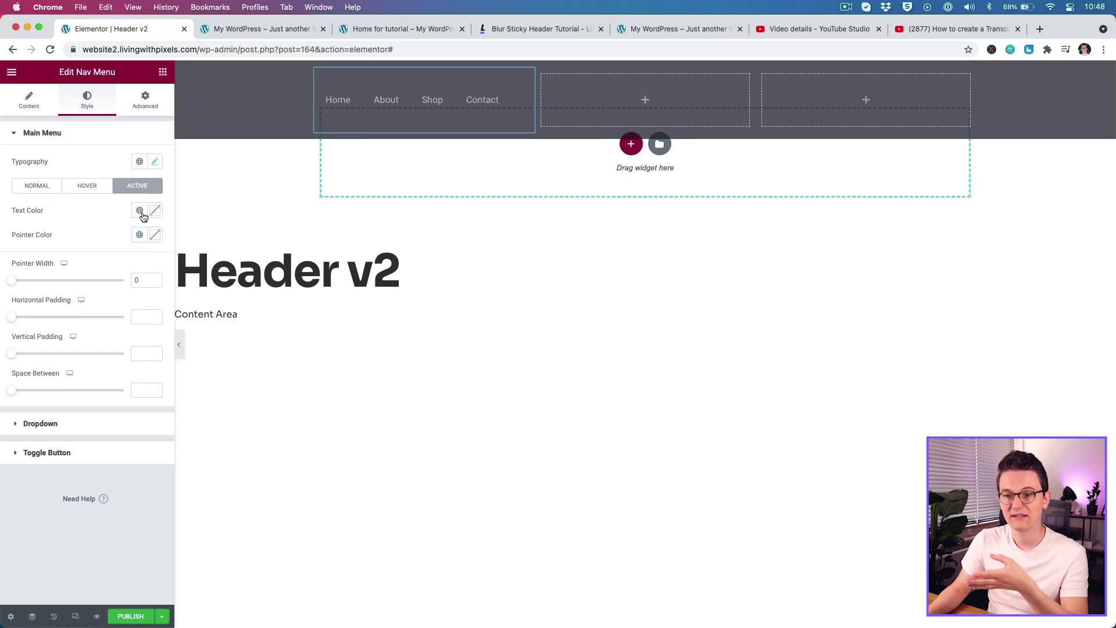
click(140, 209)
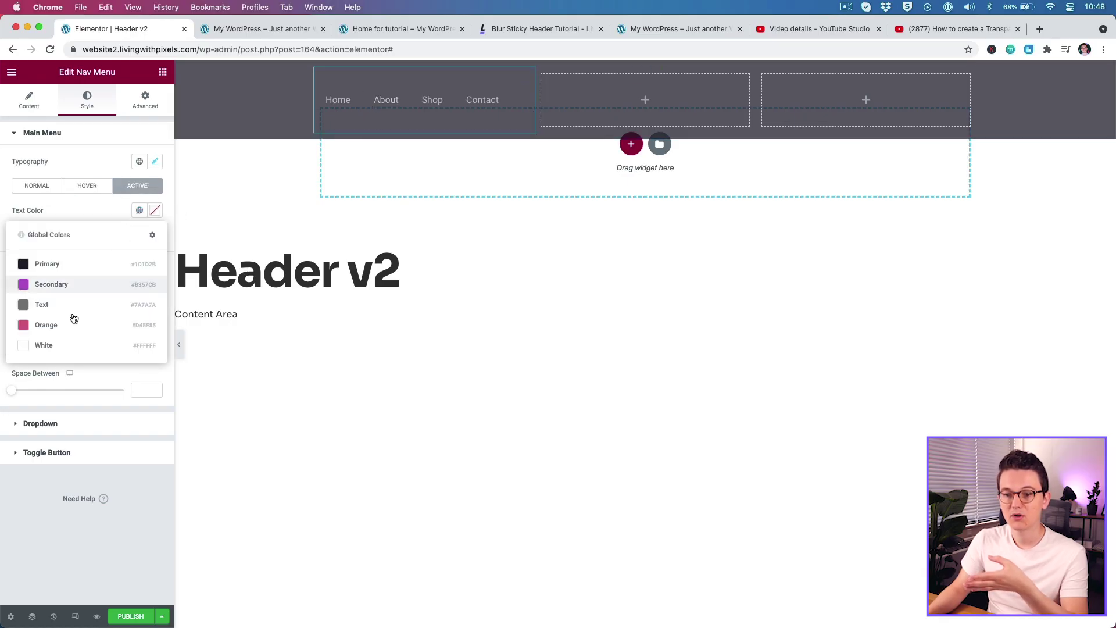
click(65, 348)
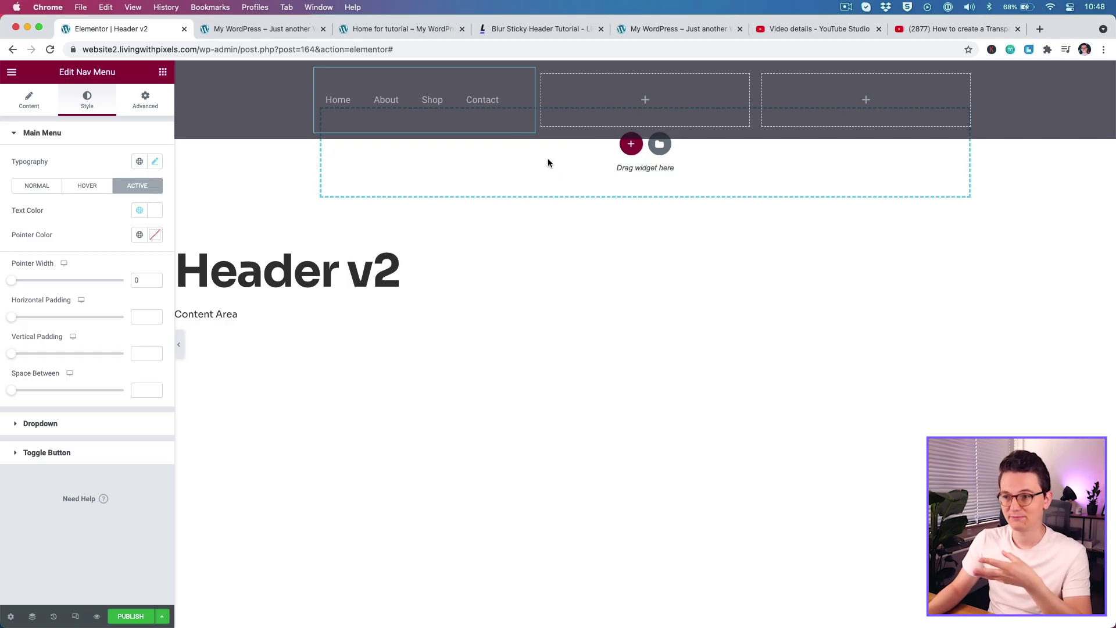
click(163, 71)
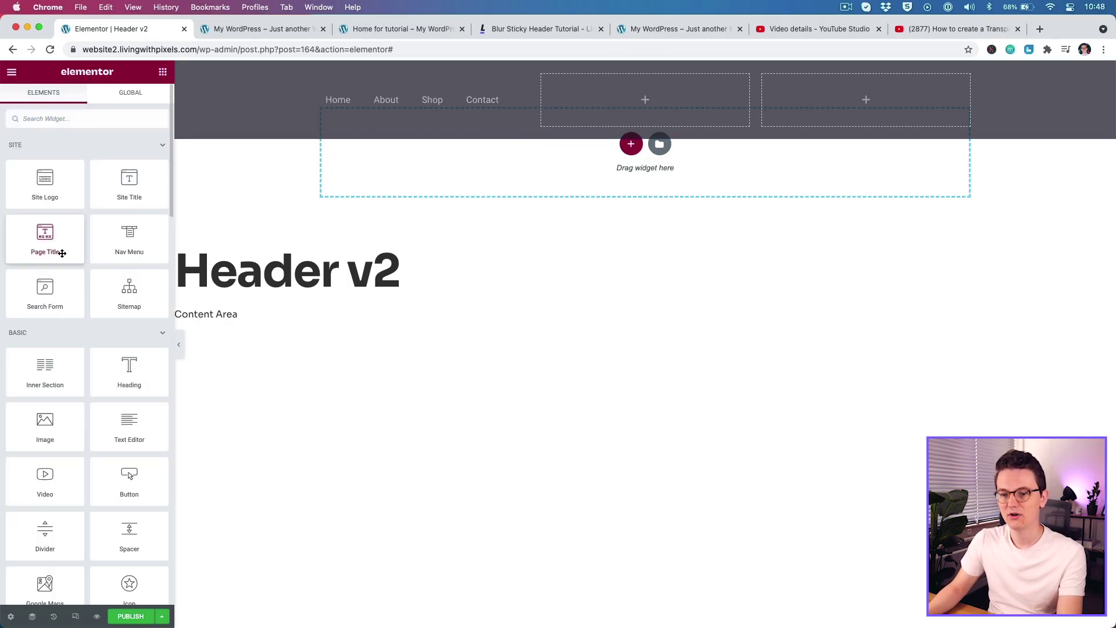
Place the logosvg2.svg logo image in the middle column and a Click here button on the right.
drag(44, 425, 606, 93)
click(104, 217)
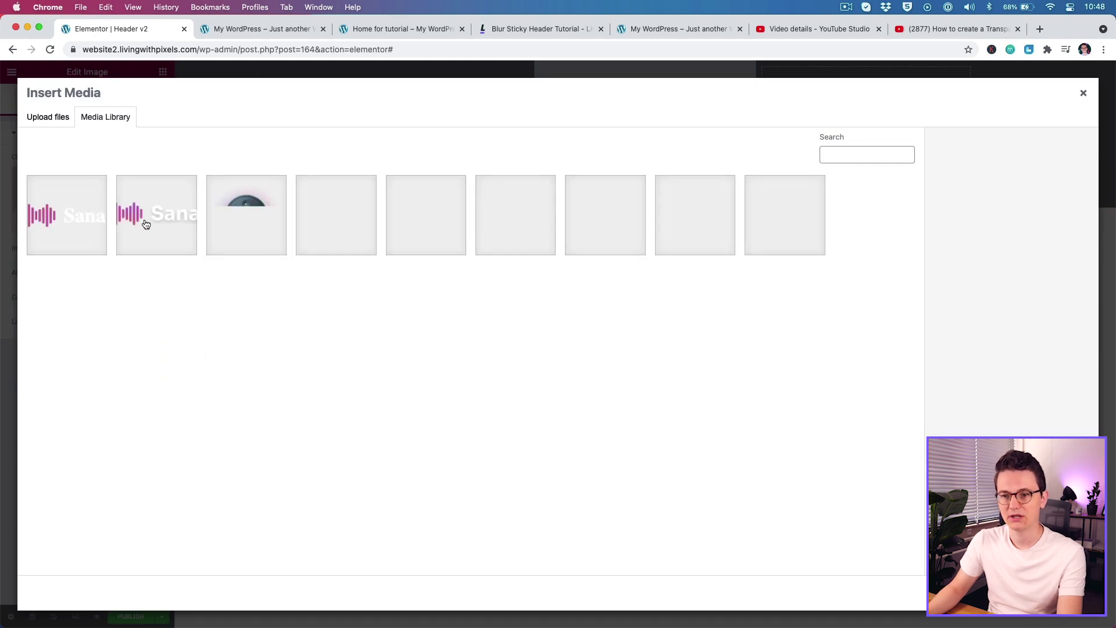
click(74, 219)
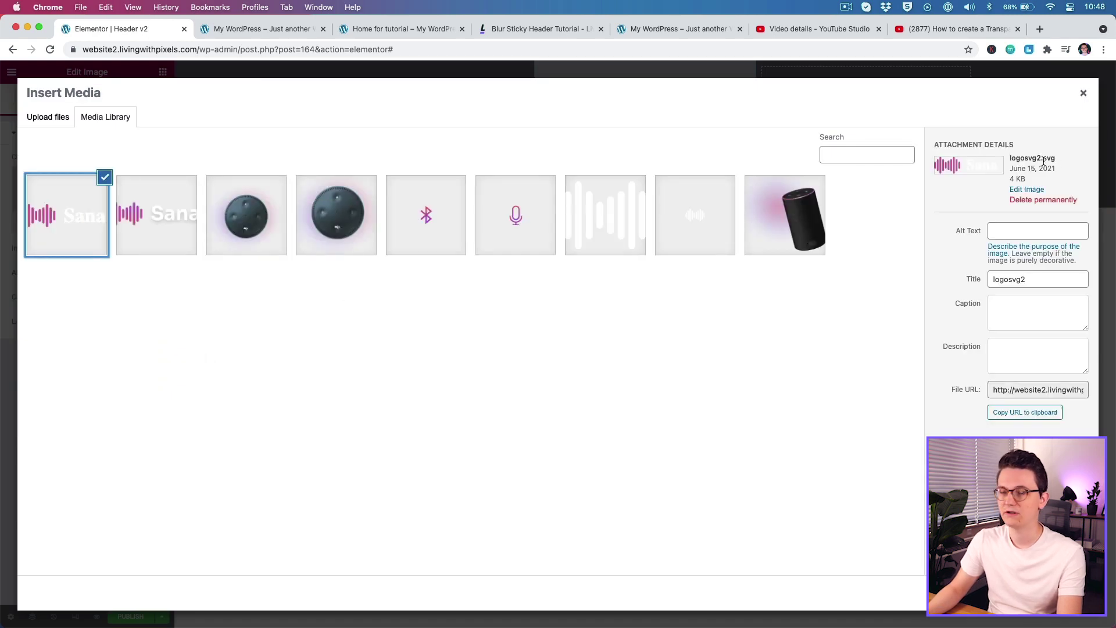
click(1064, 593)
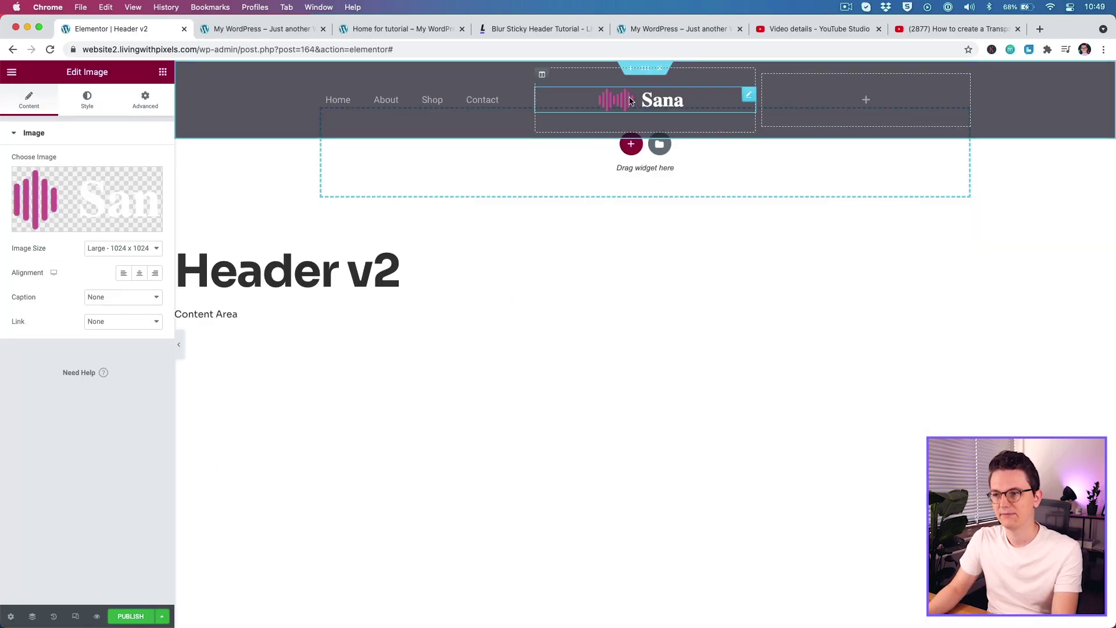
drag(116, 499, 869, 102)
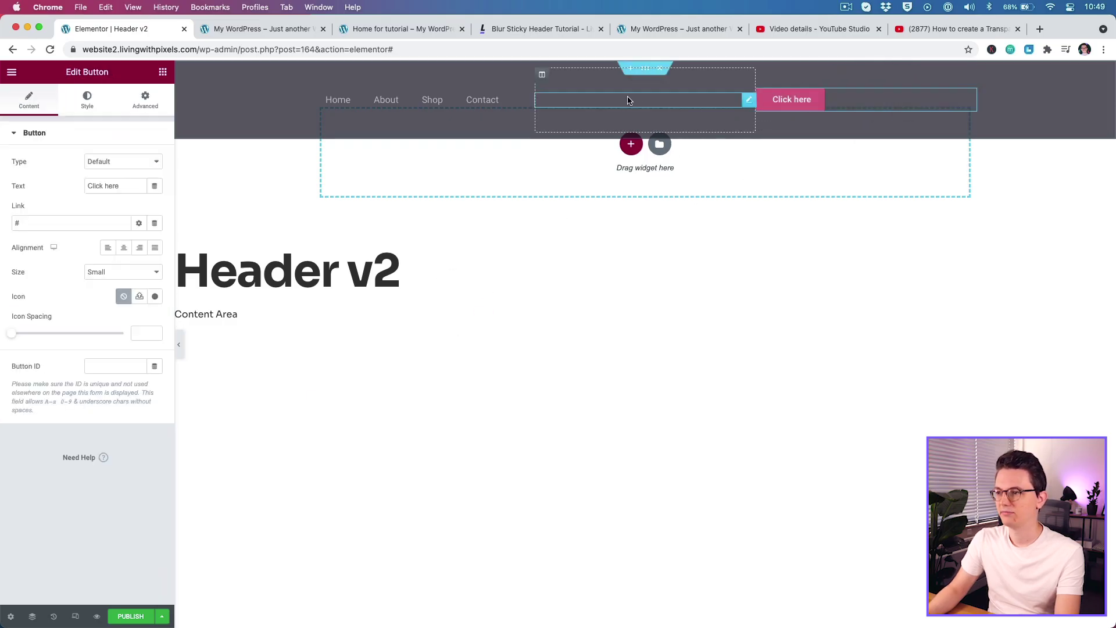
click(699, 104)
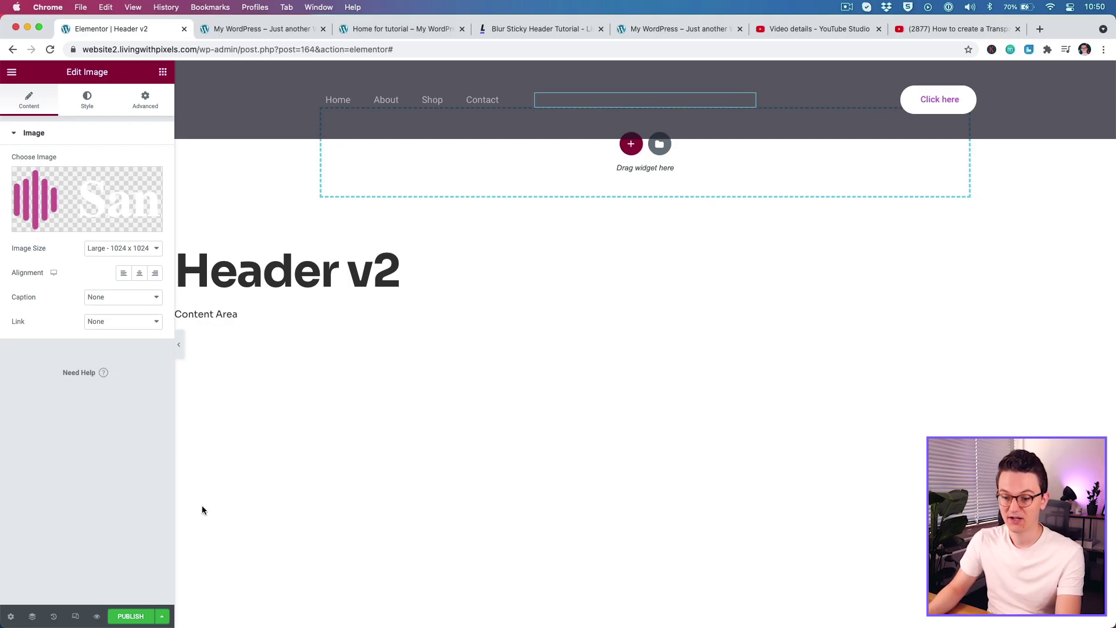
Start publishing the Header v2 template and add a new display condition.
click(131, 617)
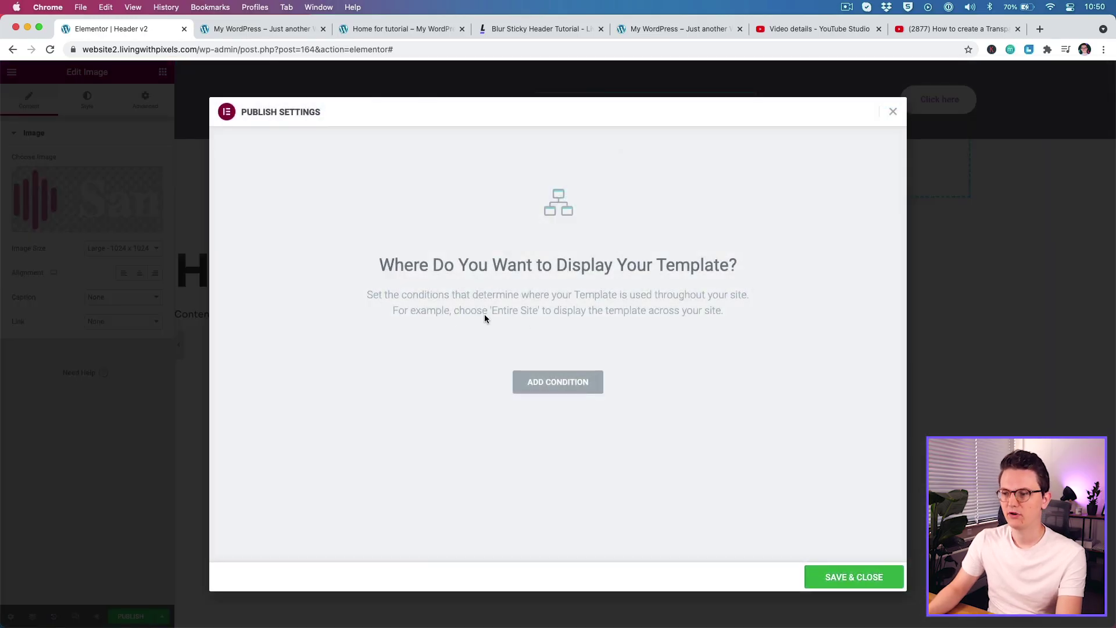
click(572, 390)
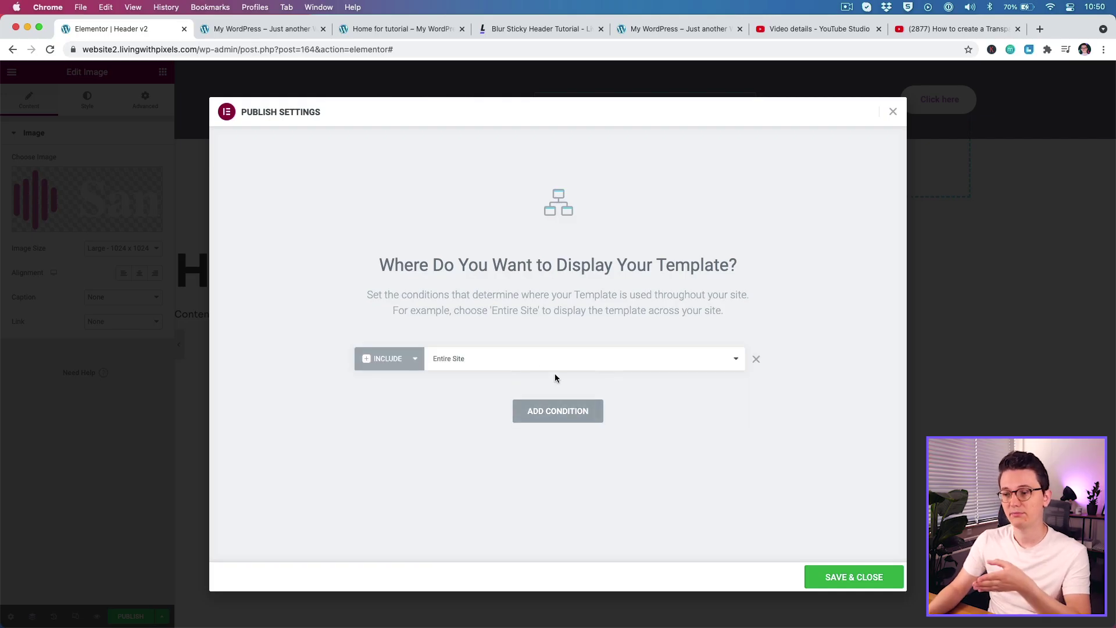
click(474, 366)
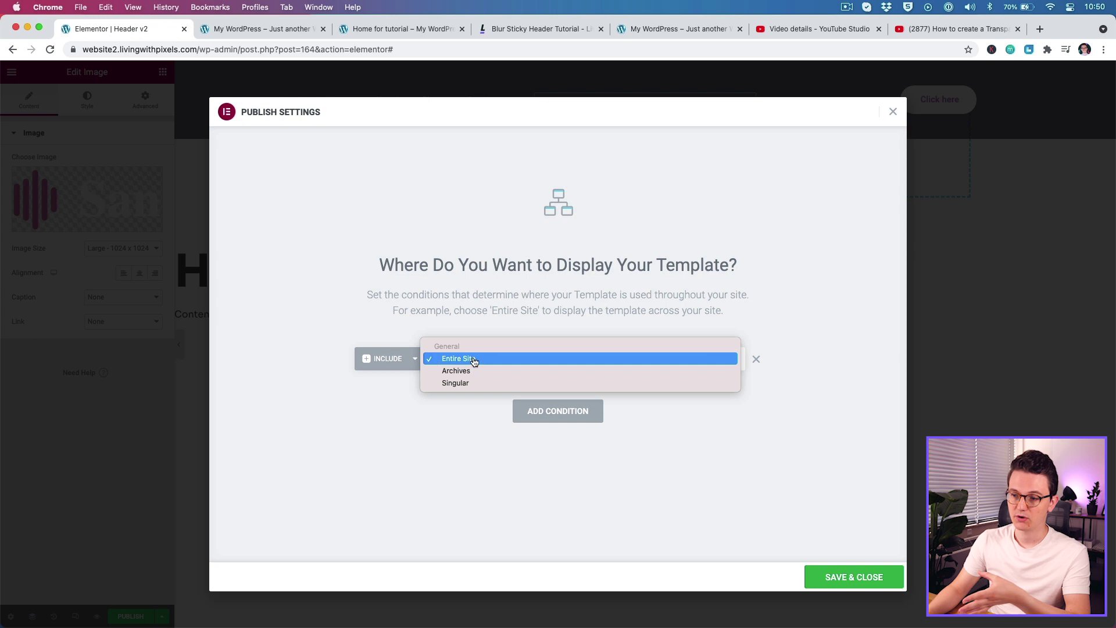
click(488, 311)
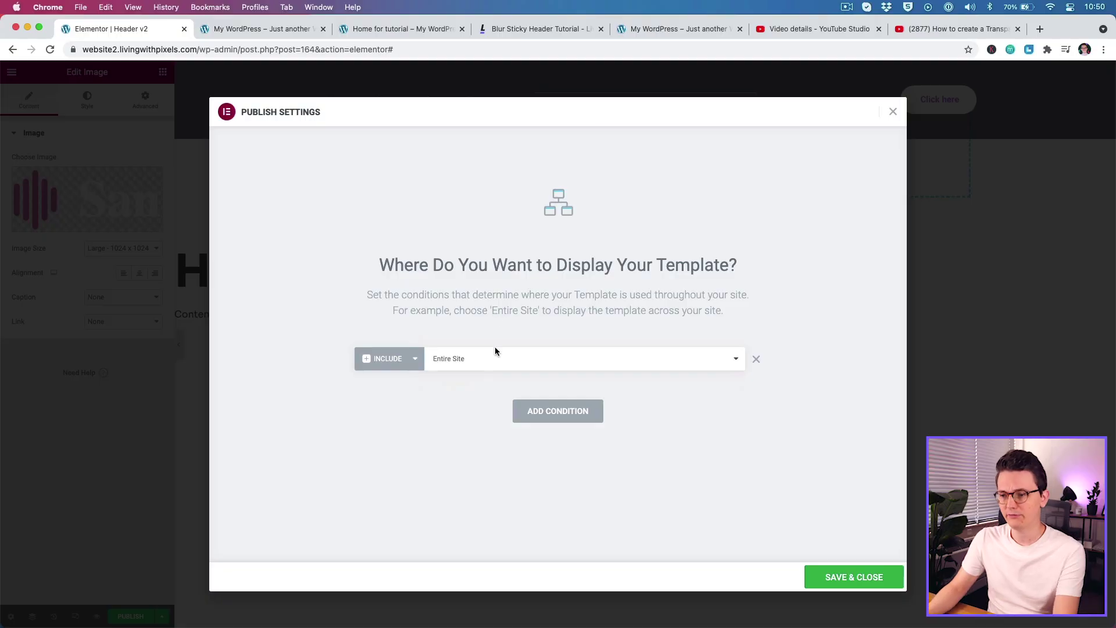
click(465, 361)
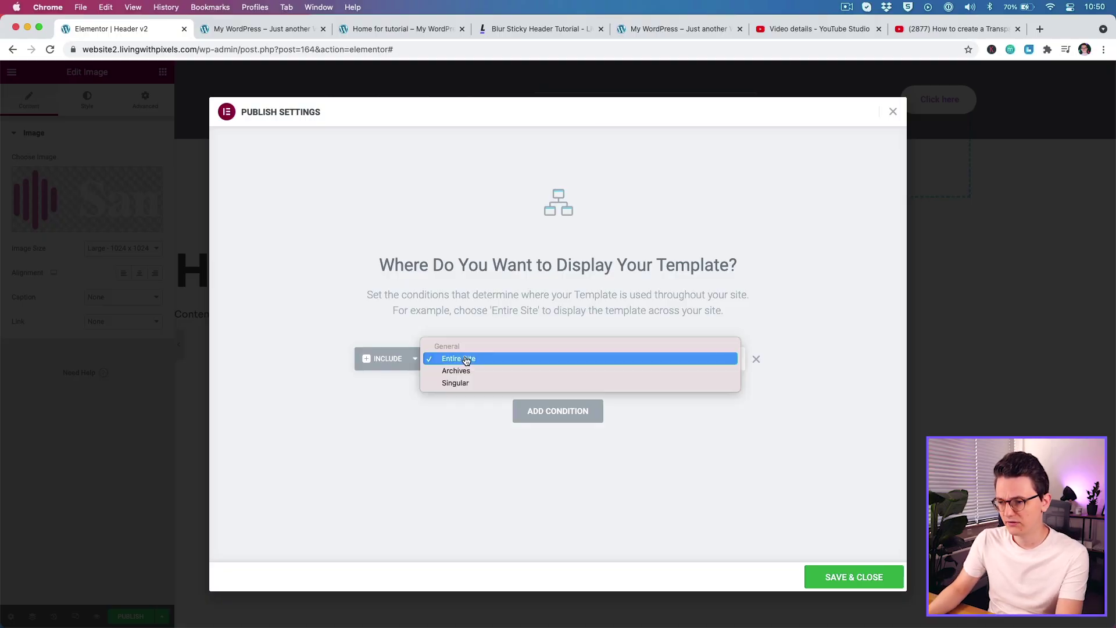
Set the condition to Include > Singular > Pages > Home for tutorial and save it.
click(459, 384)
click(612, 360)
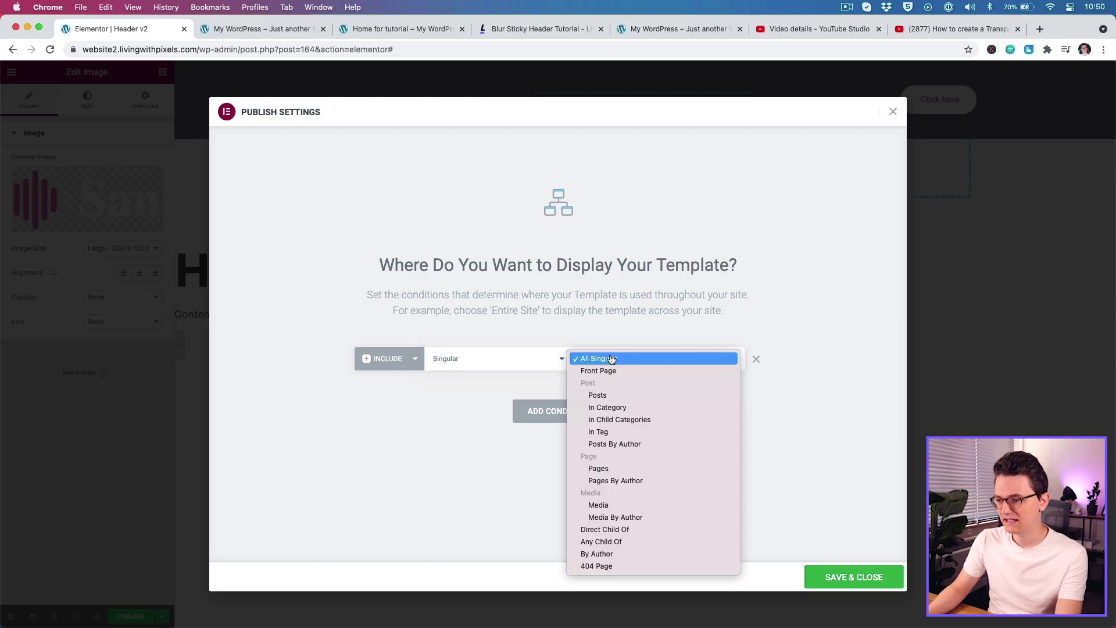
click(599, 468)
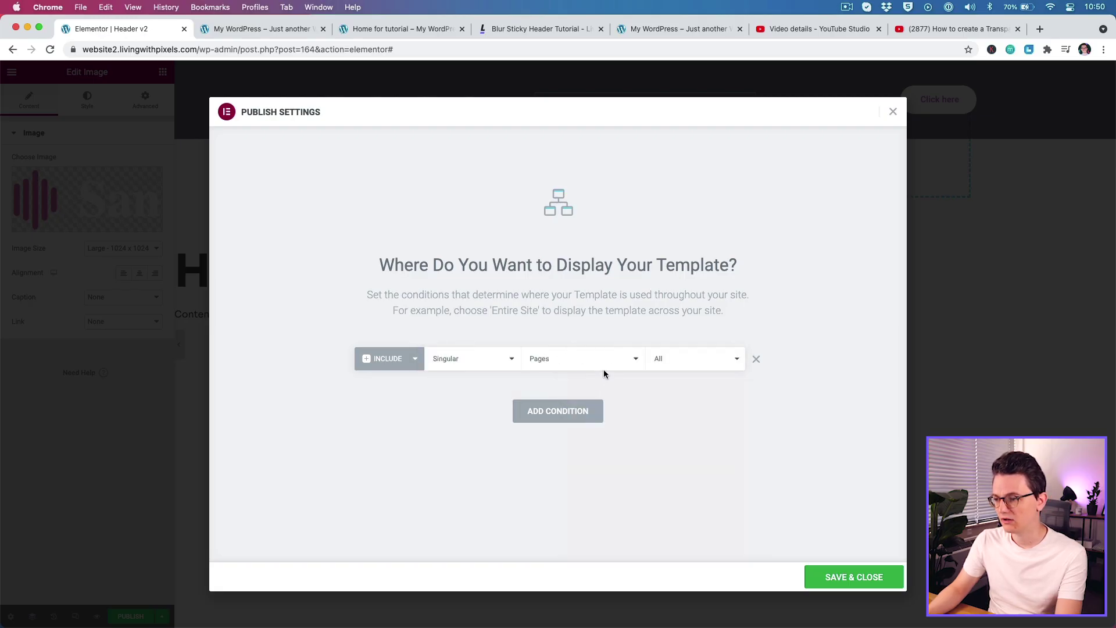
click(677, 365)
text(tuto)
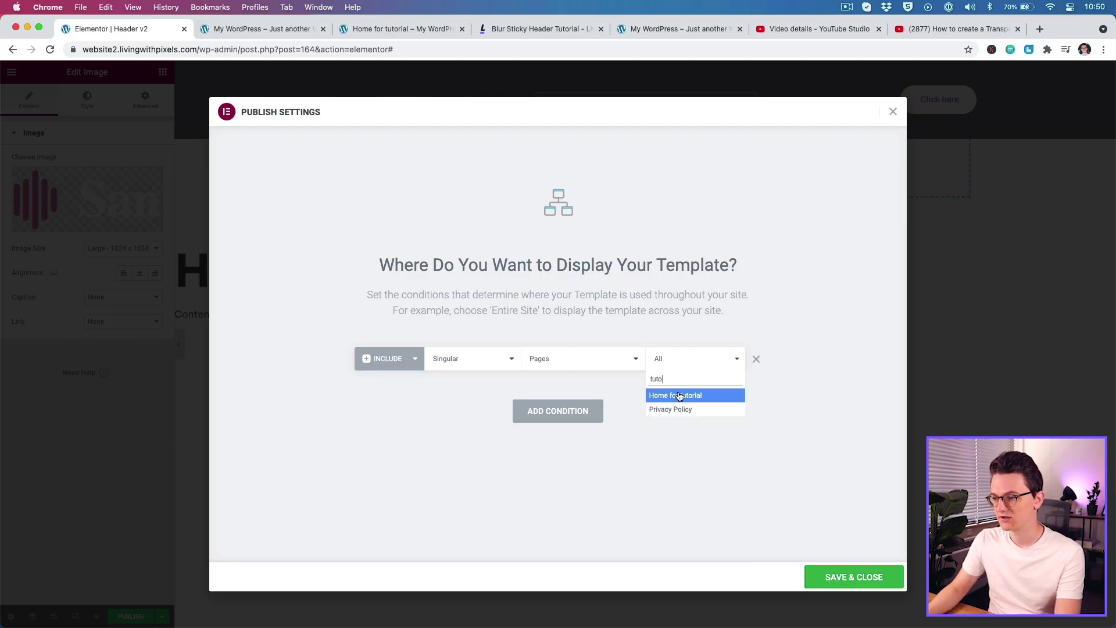
click(678, 395)
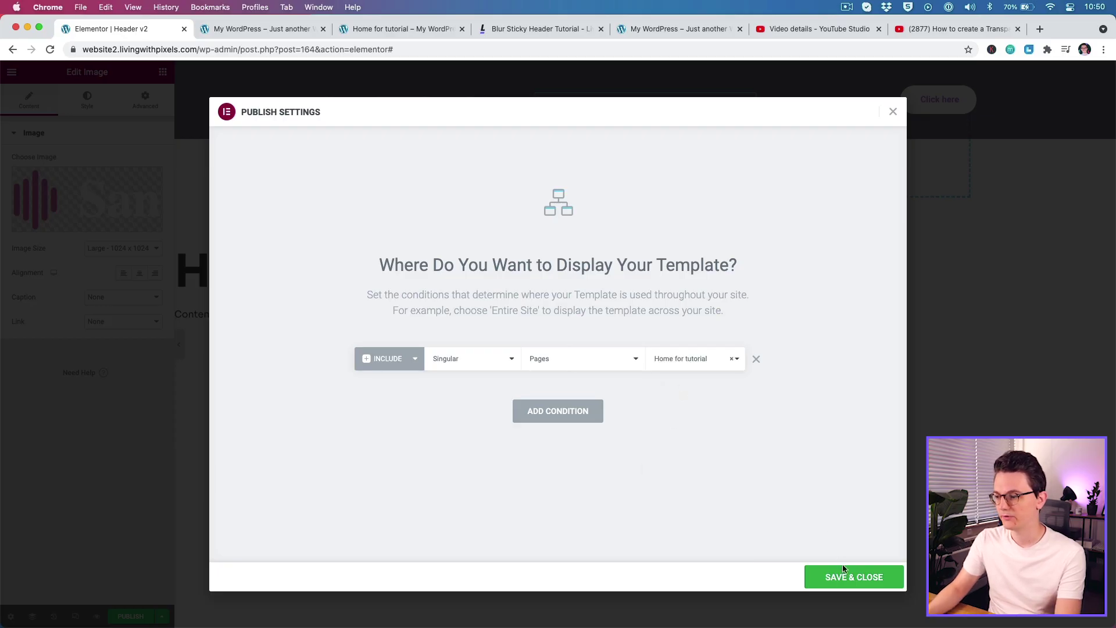
click(851, 581)
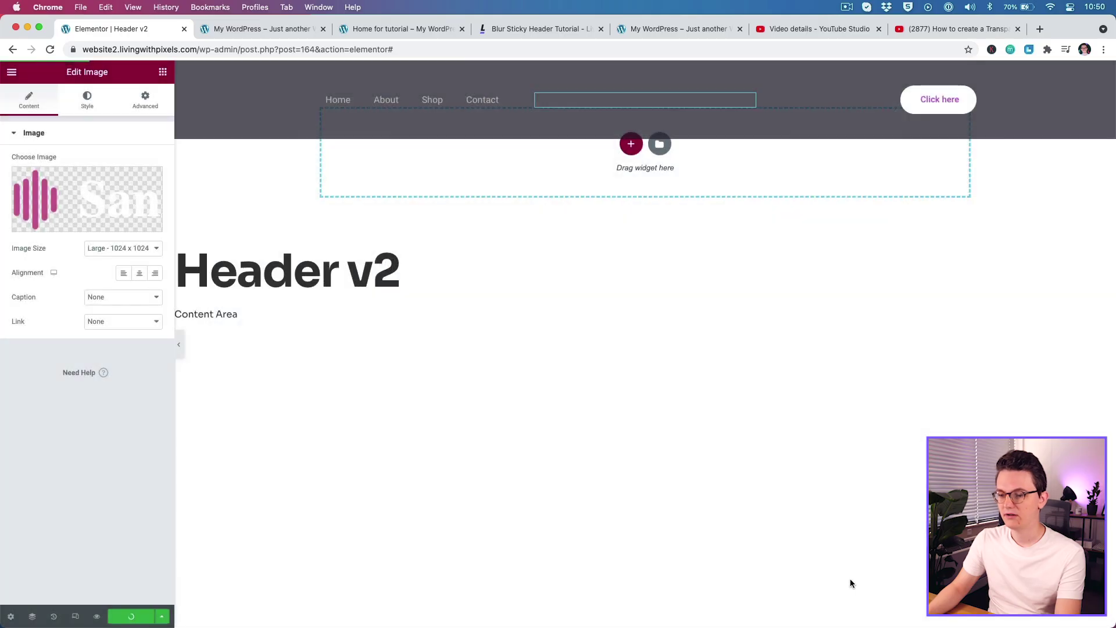
click(406, 27)
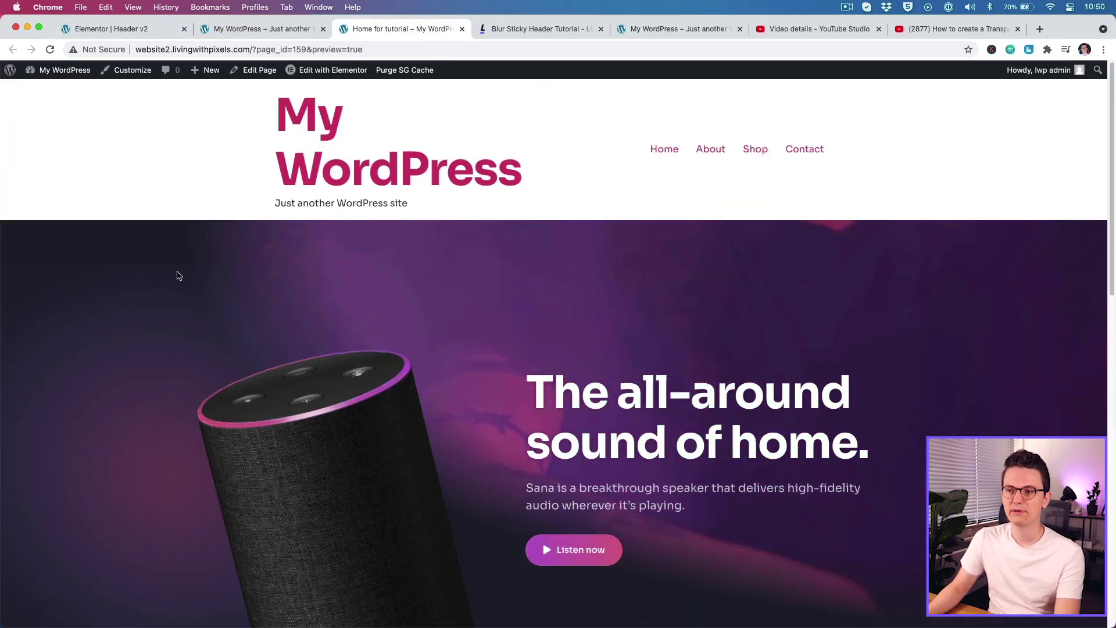
scroll(179, 275, down, 3)
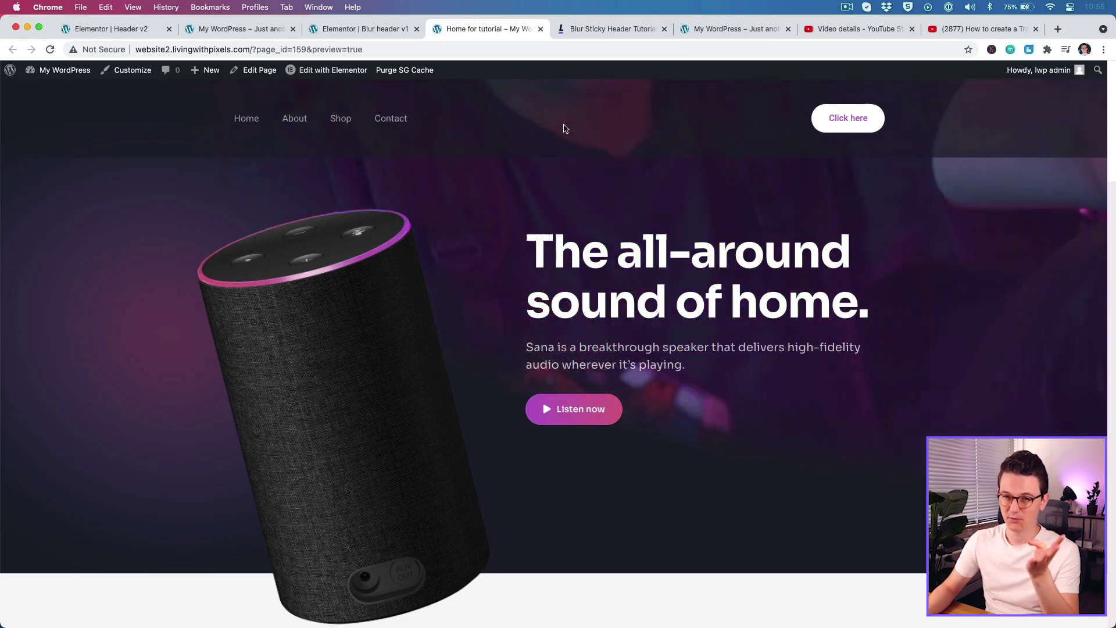
click(129, 33)
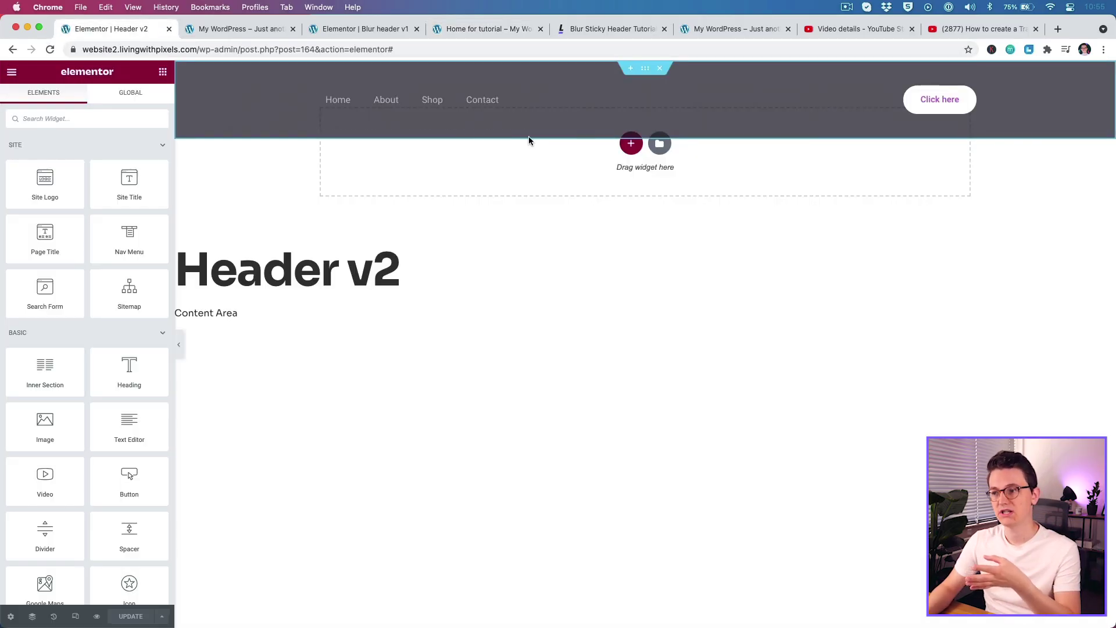
Set the Sana logo image's width to 166 px, then view the Home for tutorial preview.
click(683, 104)
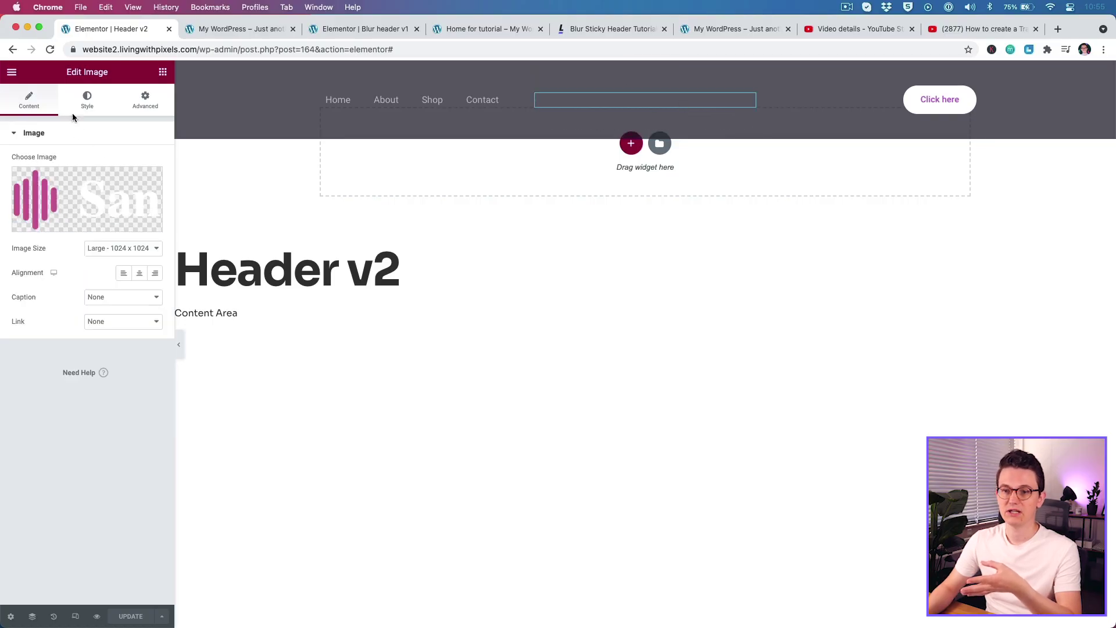
click(85, 102)
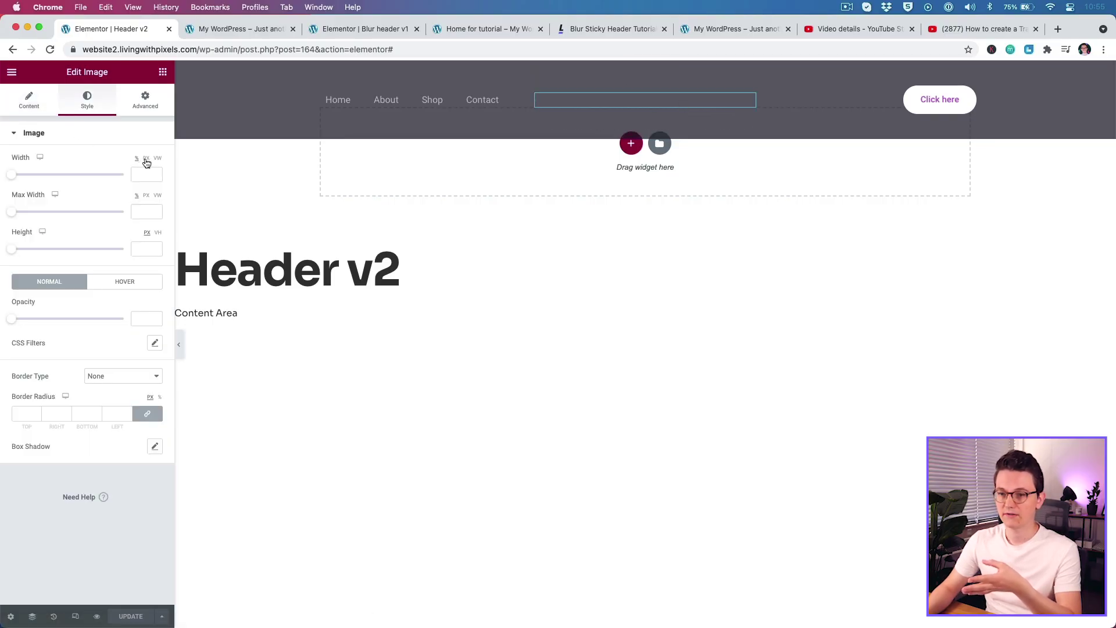
click(138, 160)
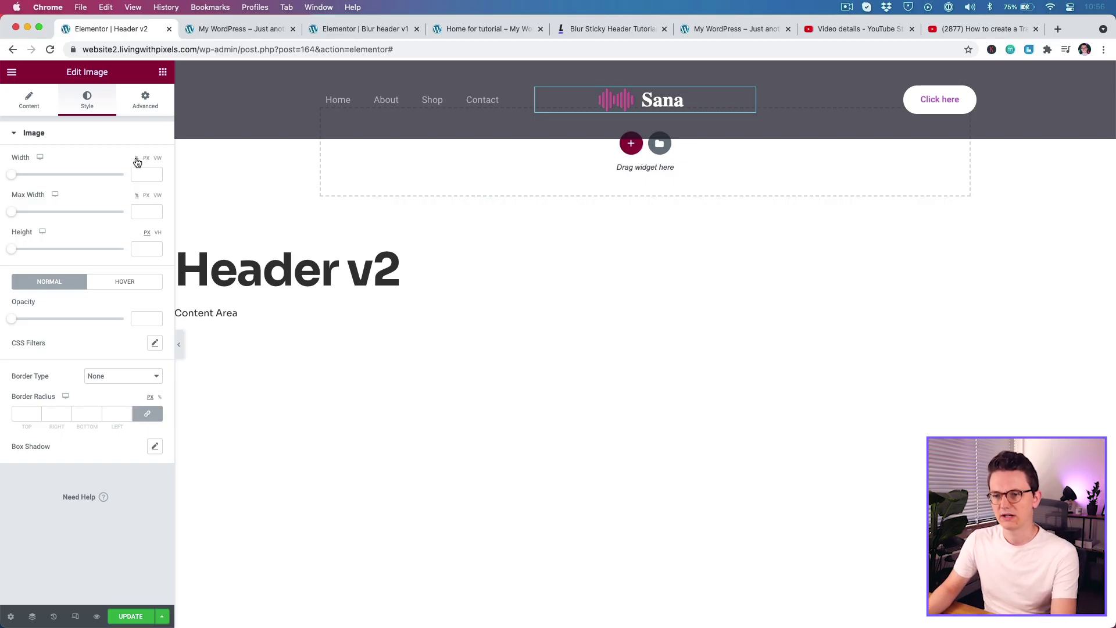
drag(9, 179, 33, 178)
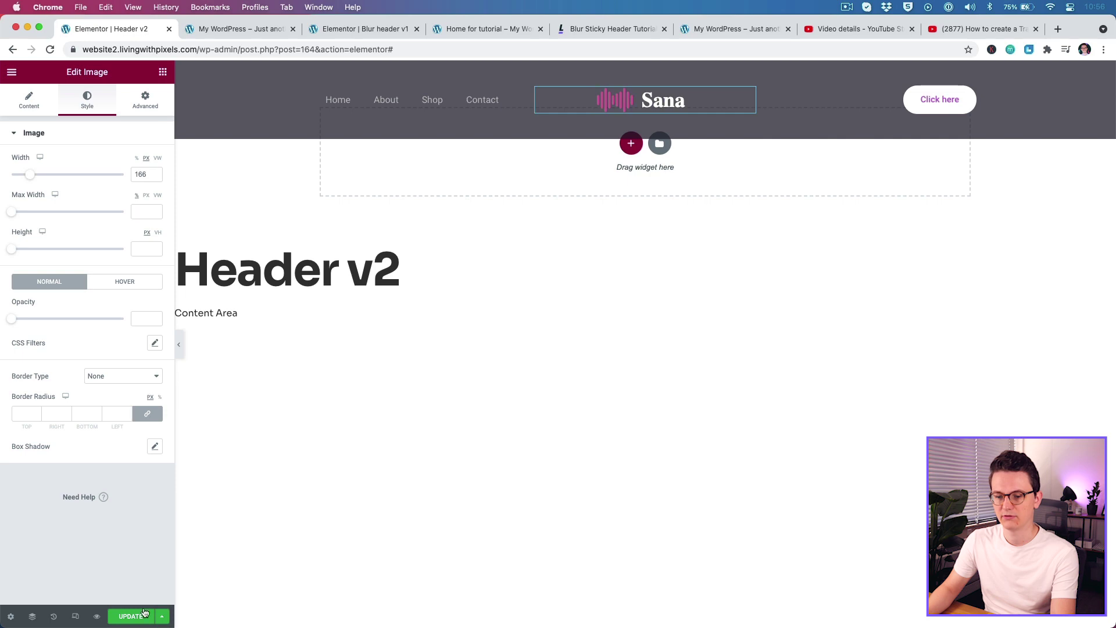
click(466, 29)
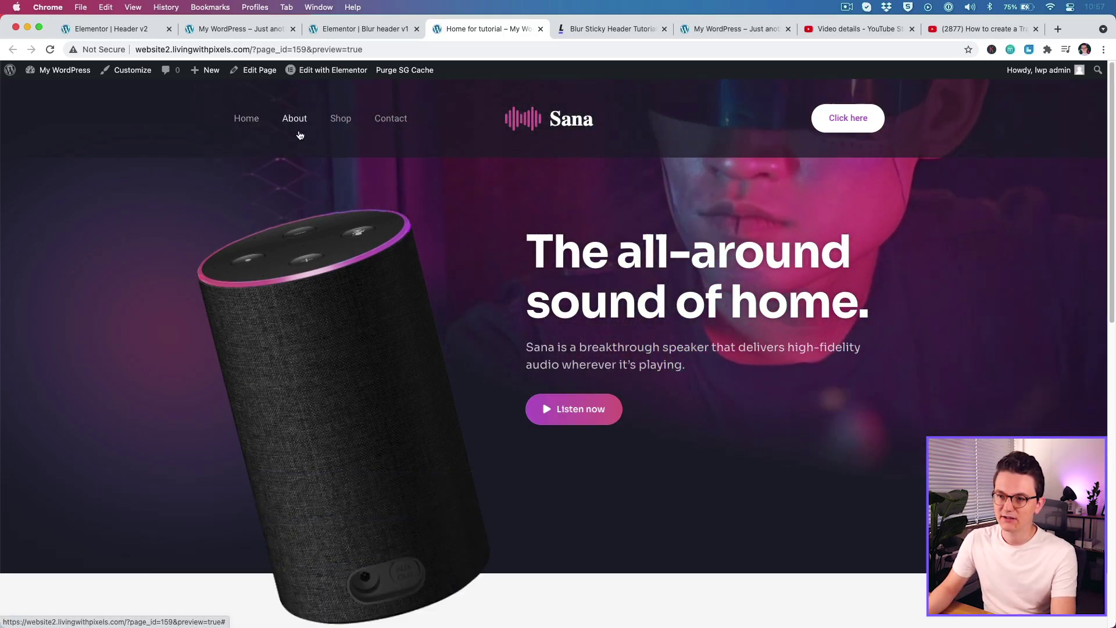
Open the admin Pages list in a new tab, preview Home for tutorial, and start its Quick Edit.
drag(278, 50, 379, 49)
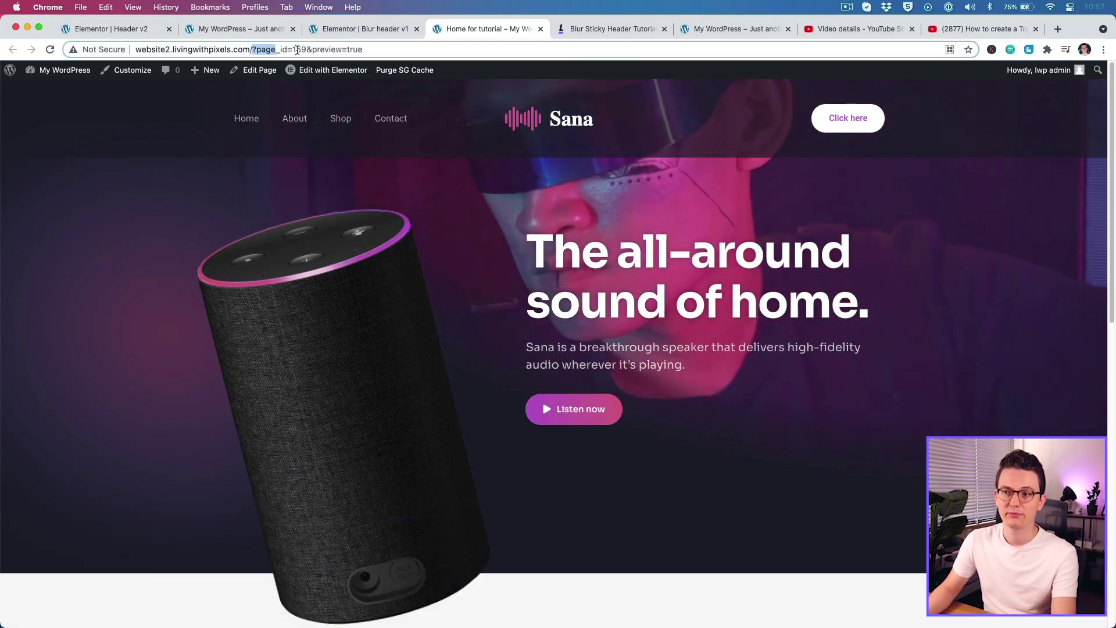
drag(65, 70, 305, 29)
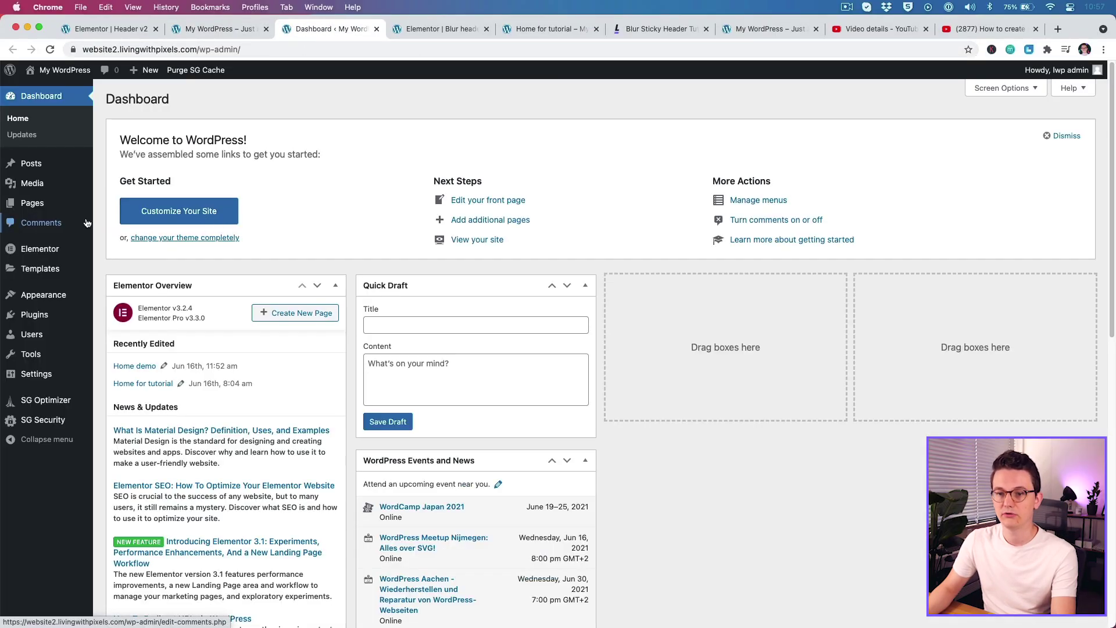
mouse_move(55, 210)
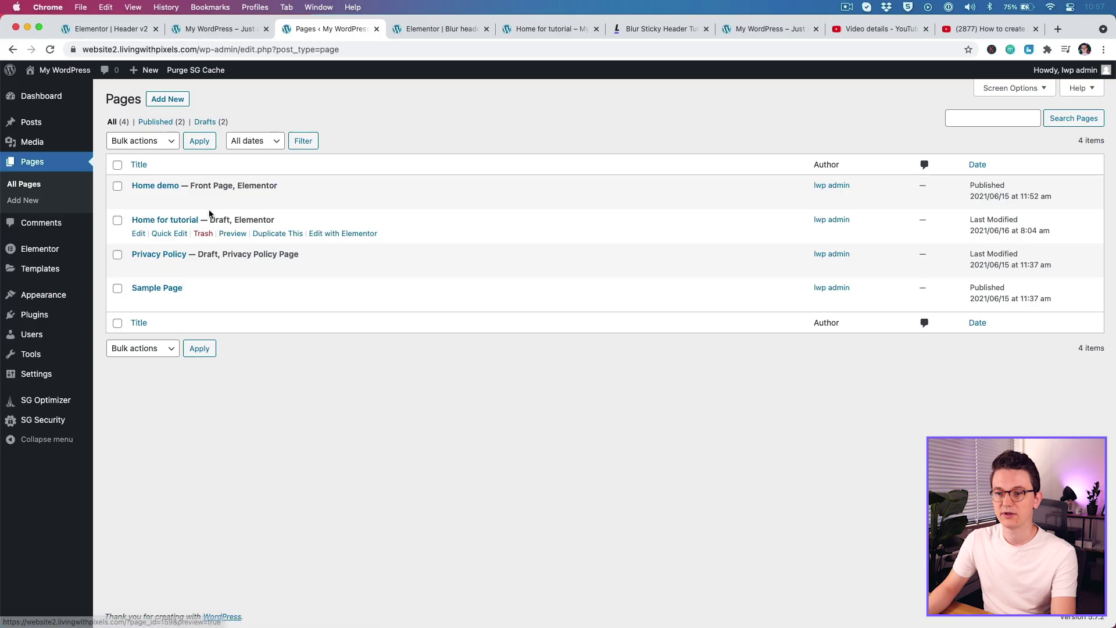
click(232, 233)
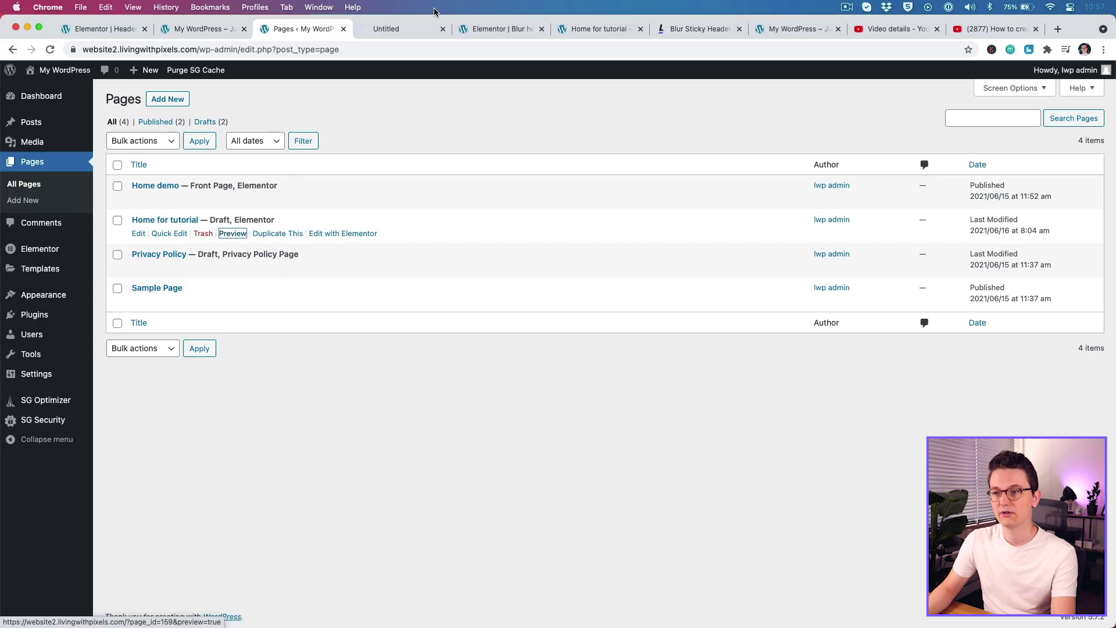
click(393, 29)
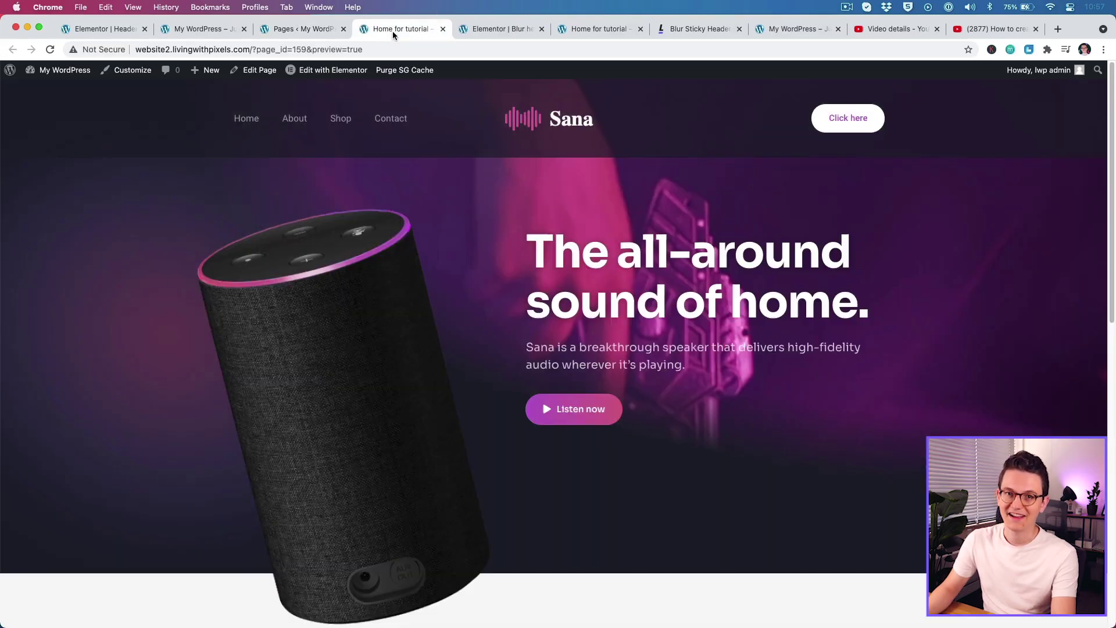
key(super+w)
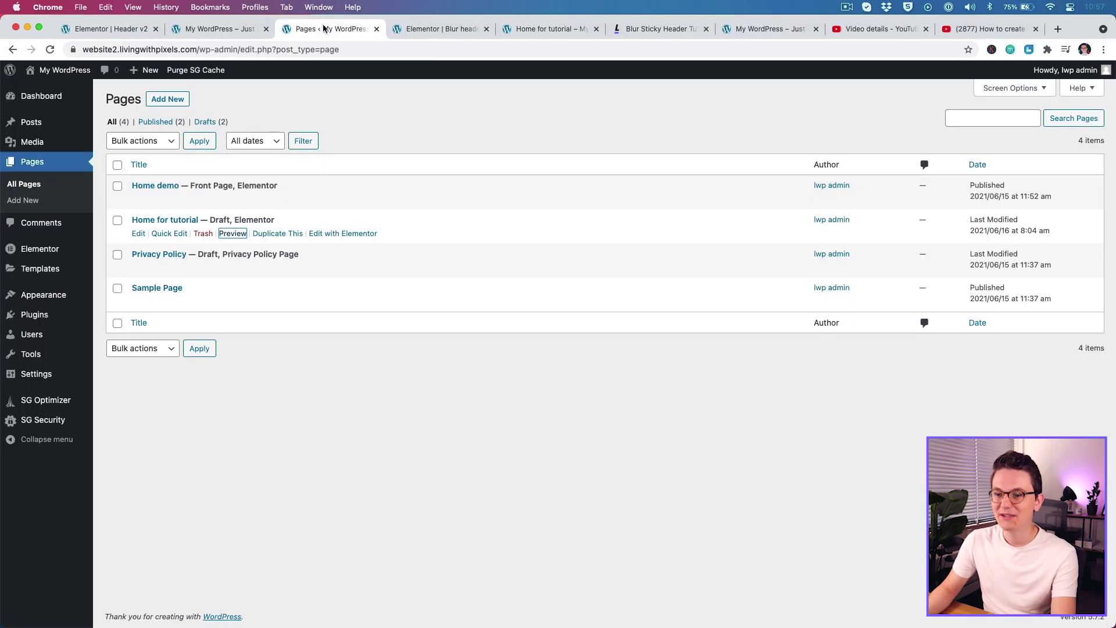
click(169, 234)
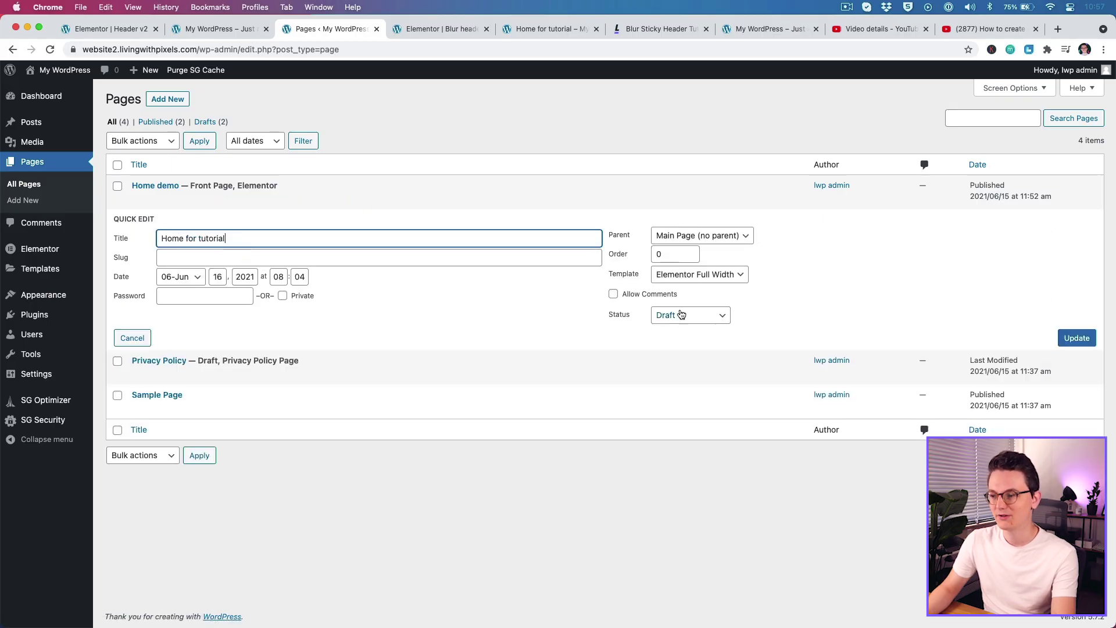
Set Home for tutorial's status to Published, view it live, then return to the Elementor header.
click(695, 315)
click(682, 290)
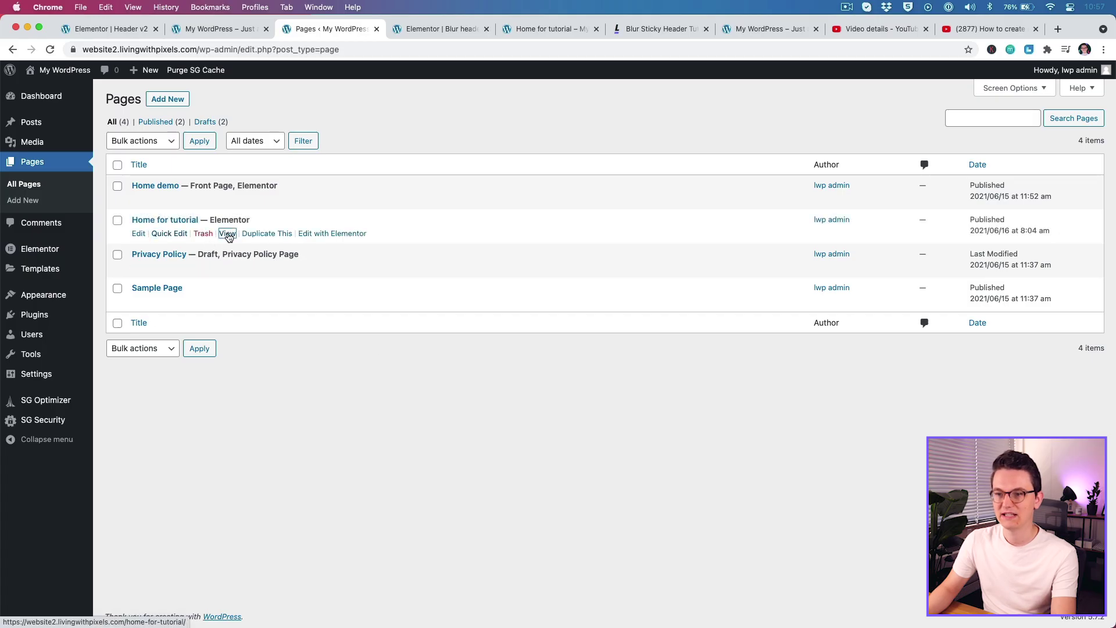
click(228, 233)
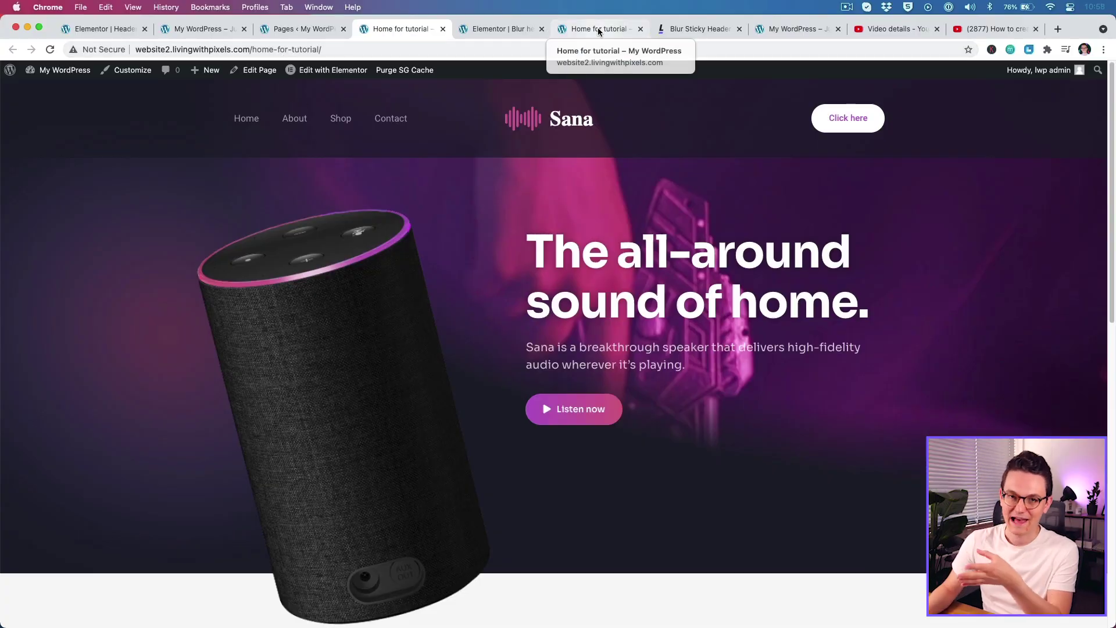
key(super+3)
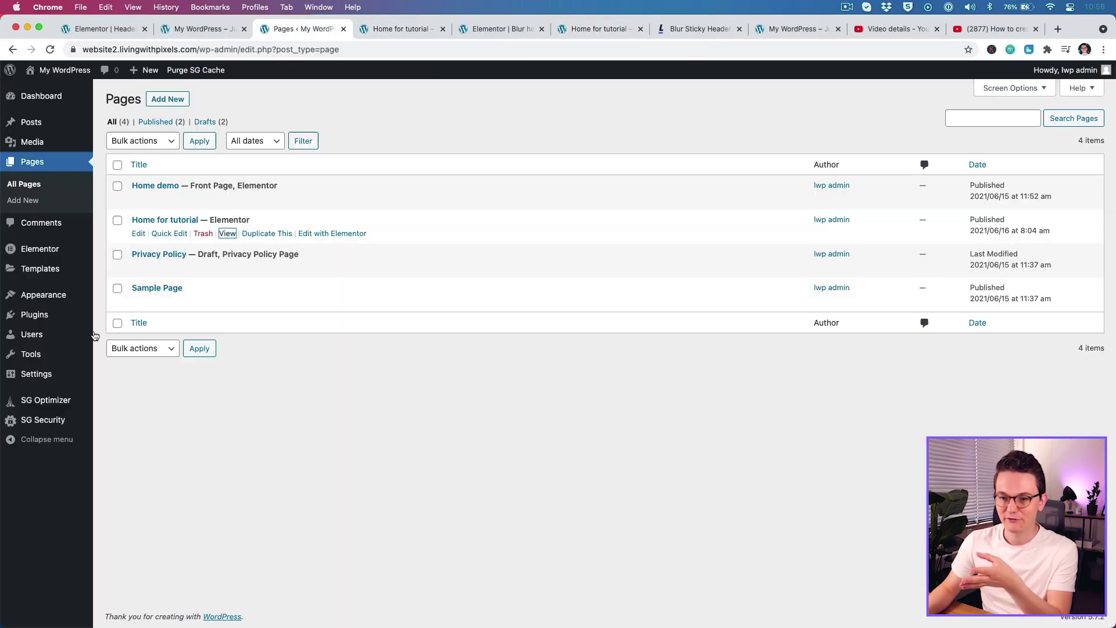
key(super+8)
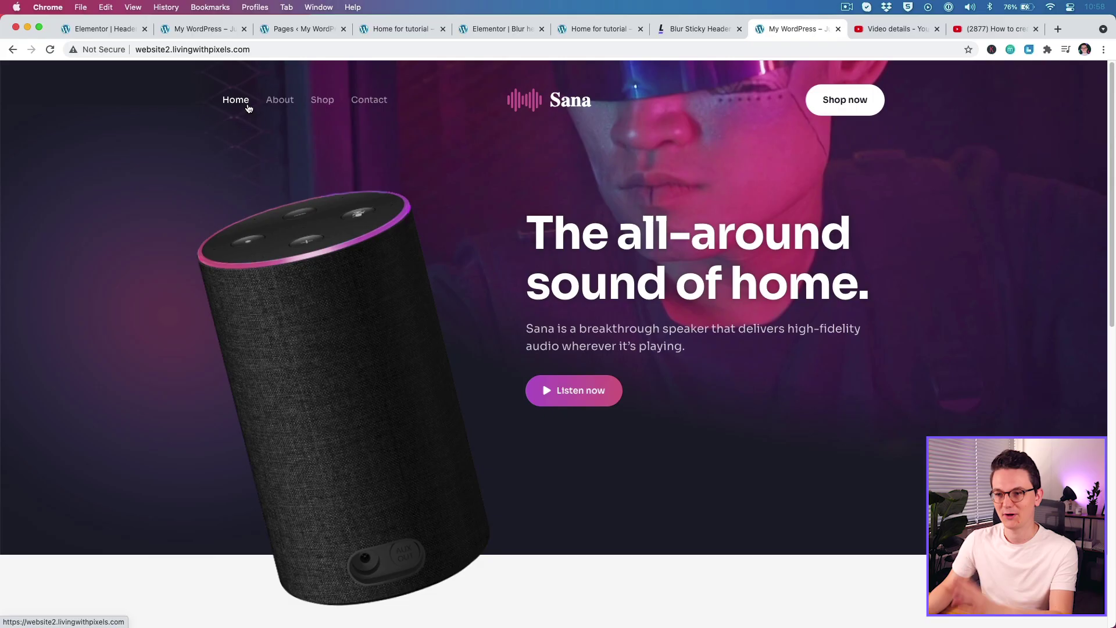
key(super+1)
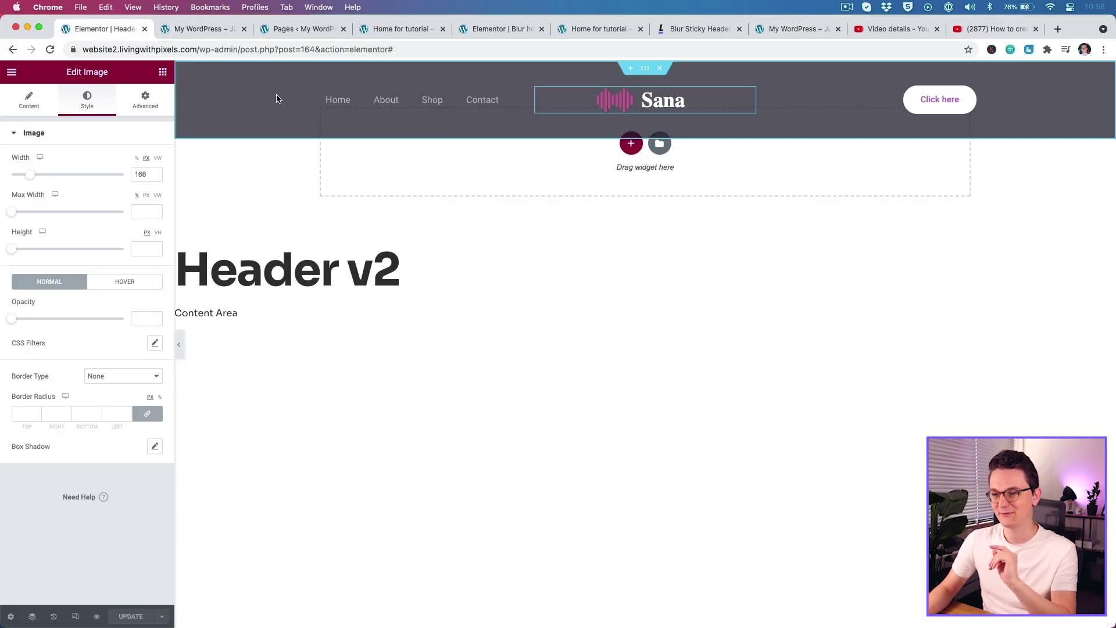
Open the header section's Advanced > Motion Effects settings and check scrolling on the live page.
right_click(276, 99)
click(280, 101)
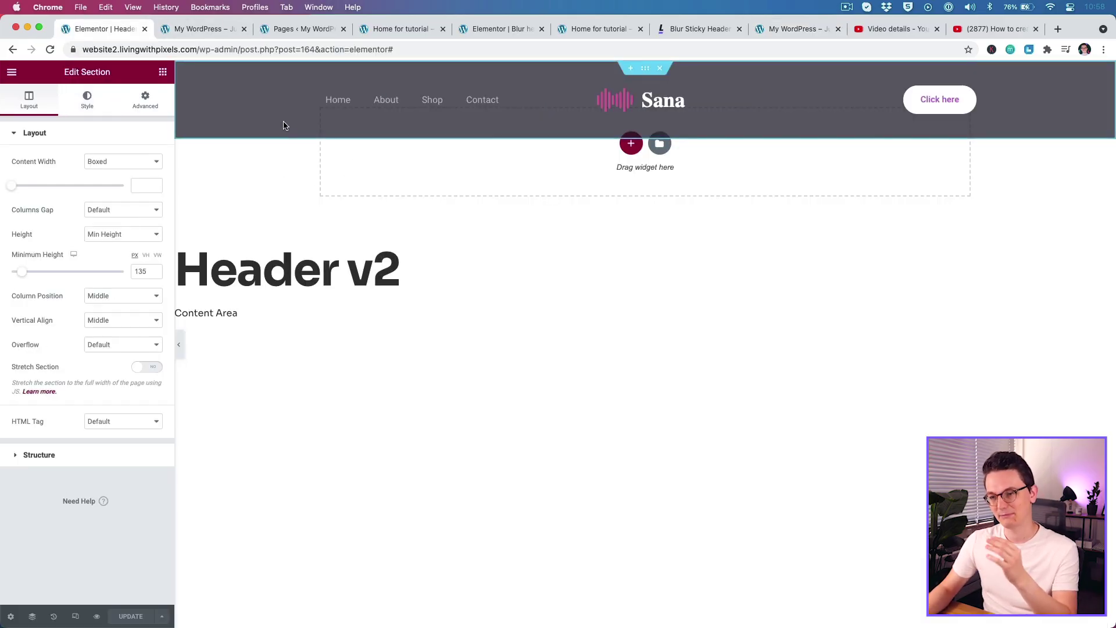
click(144, 111)
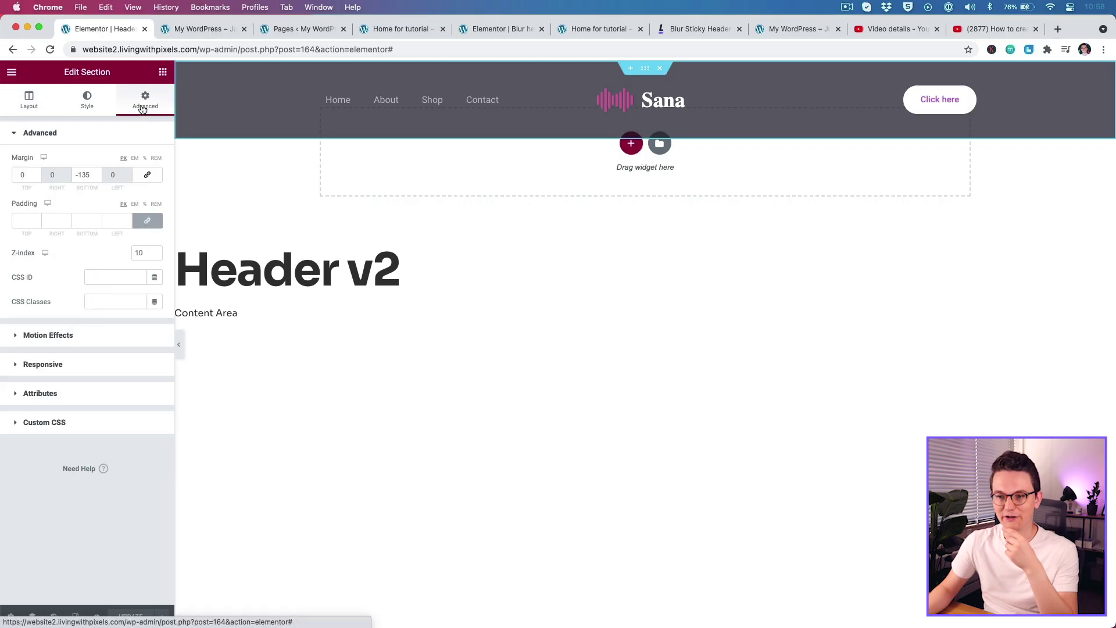
click(108, 344)
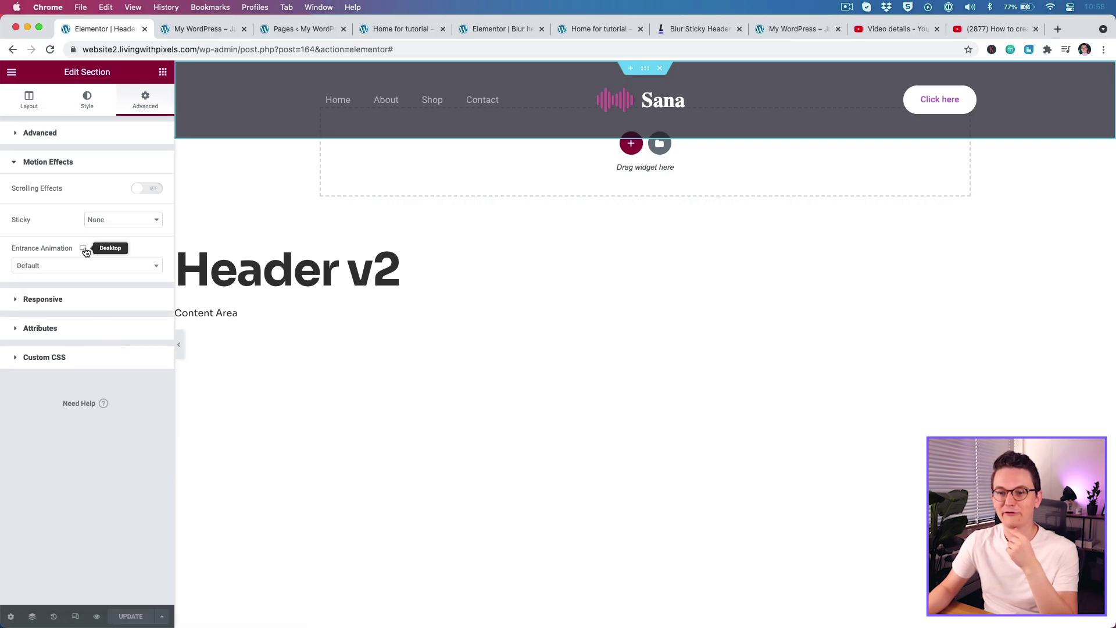
click(415, 30)
scroll(441, 273, down, 3)
scroll(442, 273, up, 3)
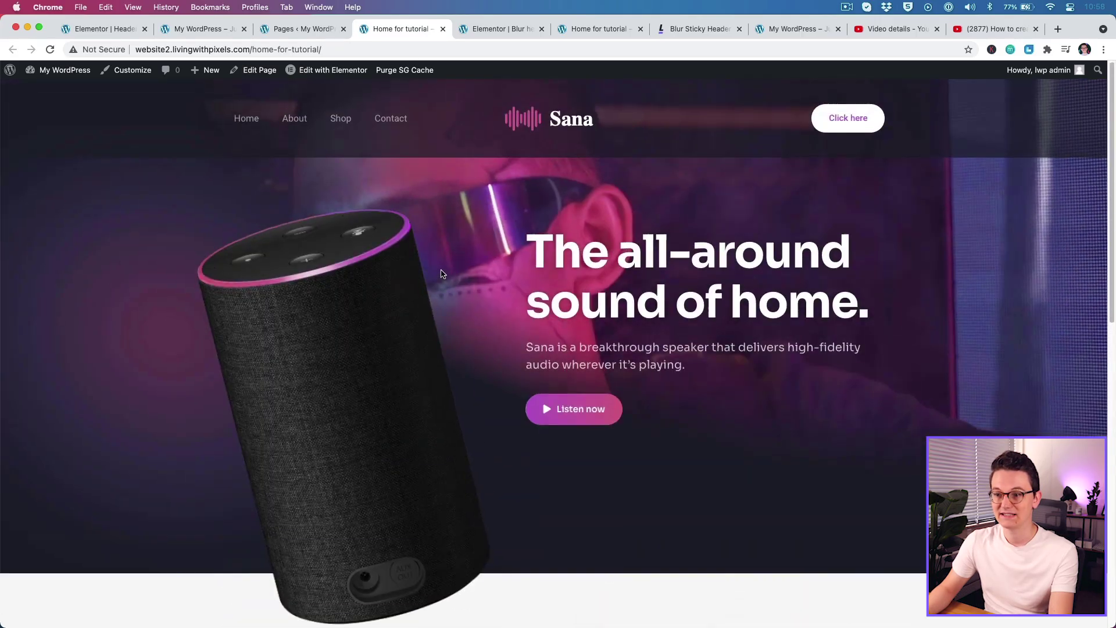
scroll(442, 272, down, 3)
scroll(442, 272, up, 3)
click(116, 28)
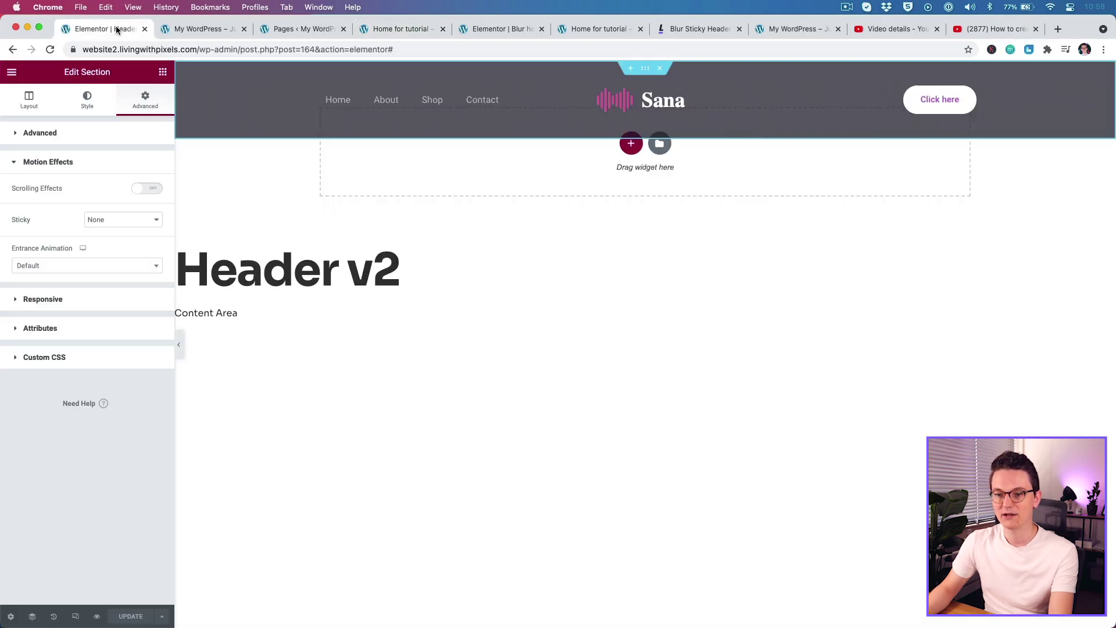
Set Sticky to Top, save the change, and test scrolling on the reloaded live page.
click(112, 232)
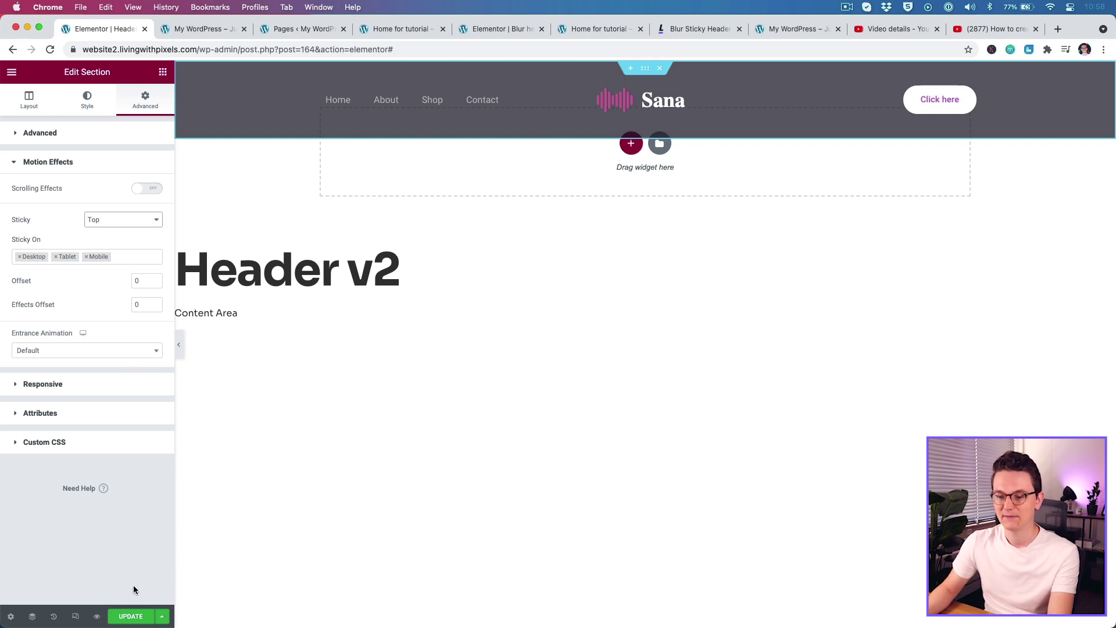
click(125, 617)
click(406, 29)
key(super+r)
scroll(401, 204, down, 5)
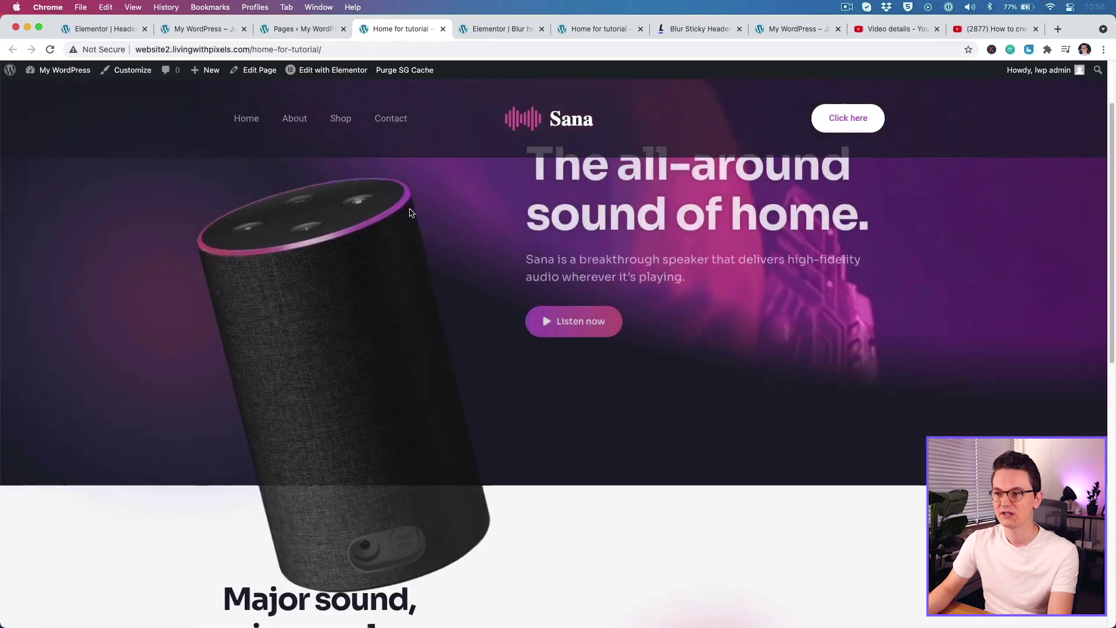
scroll(410, 213, up, 5)
scroll(410, 214, down, 8)
scroll(410, 213, up, 3)
scroll(410, 213, up, 3)
click(105, 29)
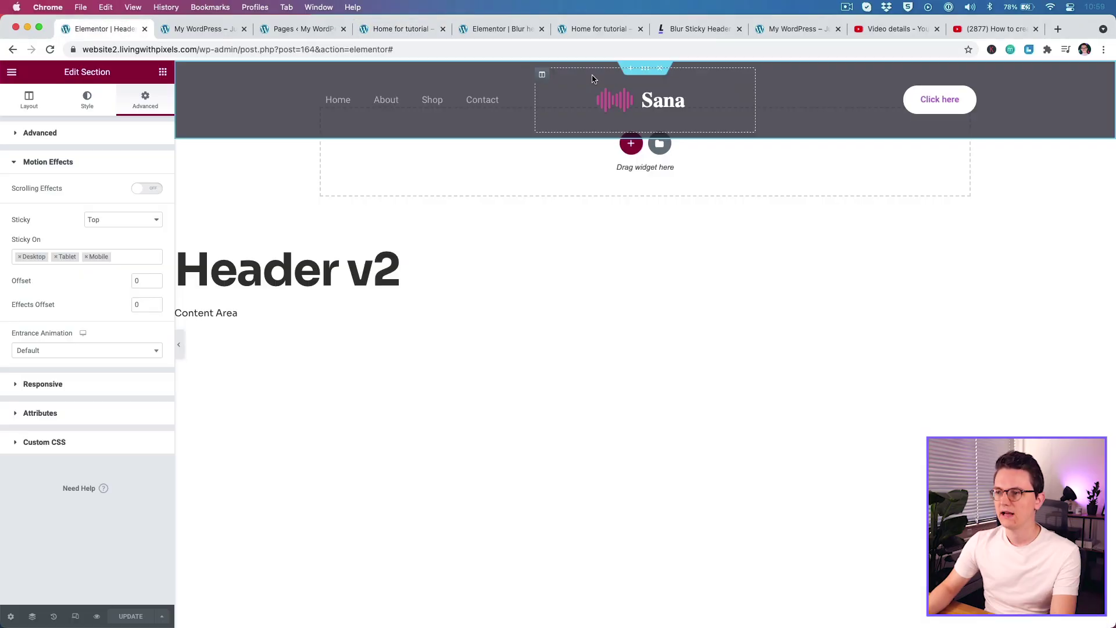
Clear the header section's Classic background and check the transparent header on the reloaded live page.
click(90, 100)
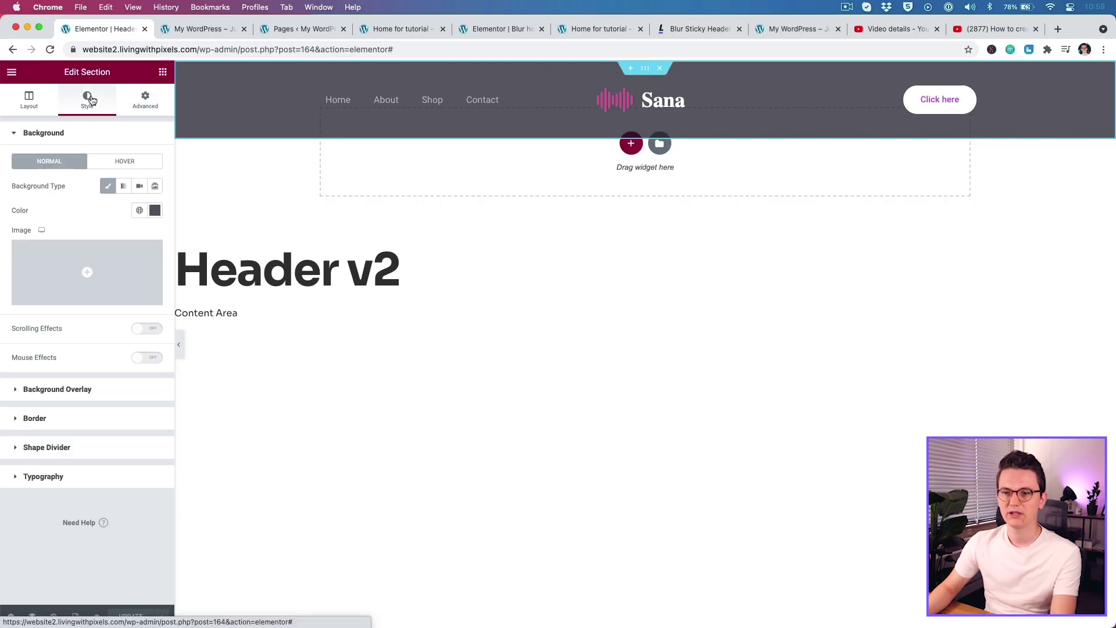
click(108, 187)
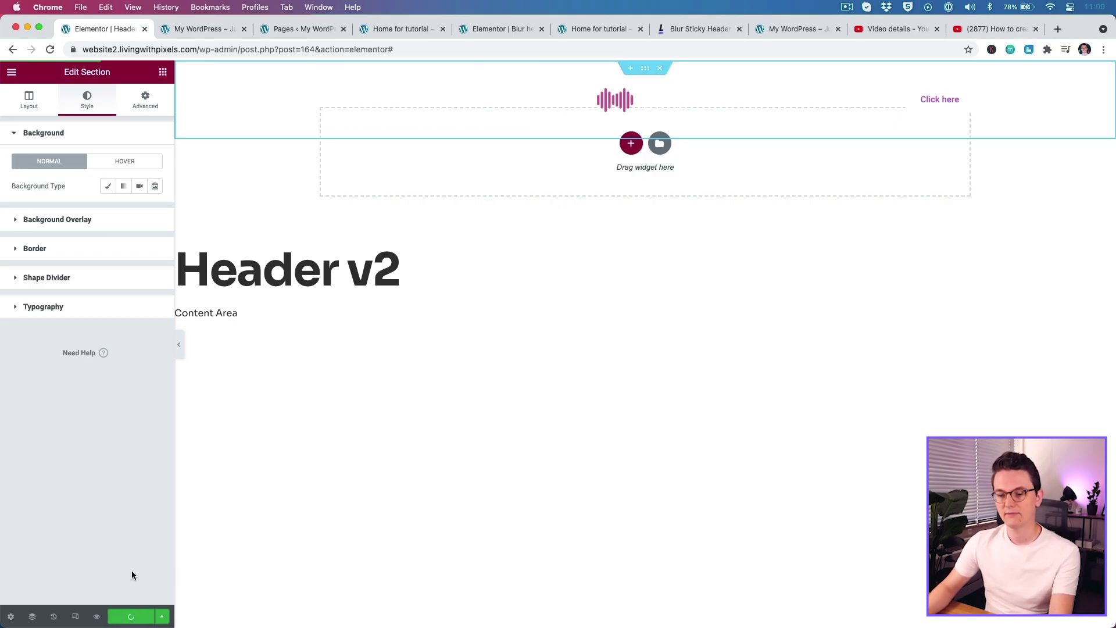
key(super+4)
key(super+r)
scroll(176, 201, down, 3)
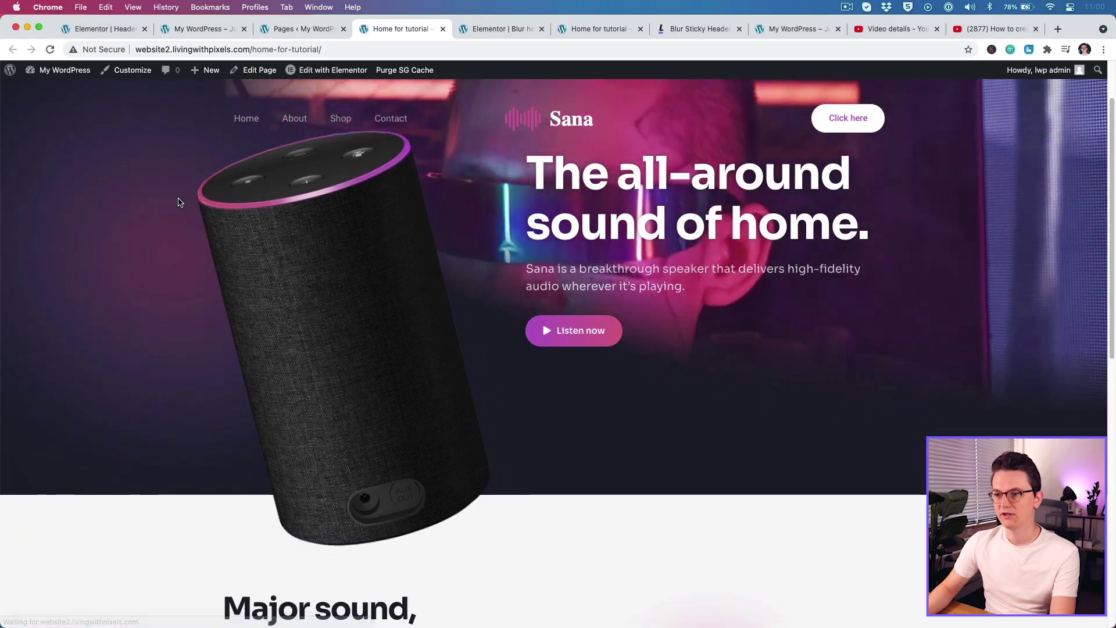
scroll(174, 199, up, 3)
click(104, 30)
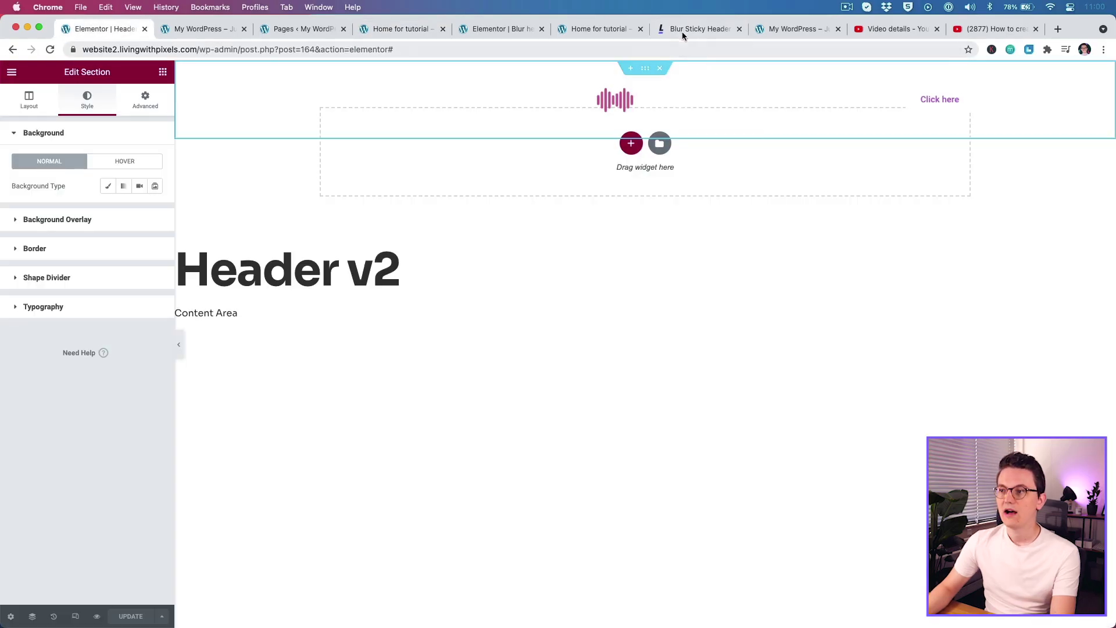
Copy the Blur Sticky Header tutorial's custom CSS code and return to the Elementor header section.
click(684, 29)
scroll(386, 401, down, 5)
scroll(389, 407, down, 4)
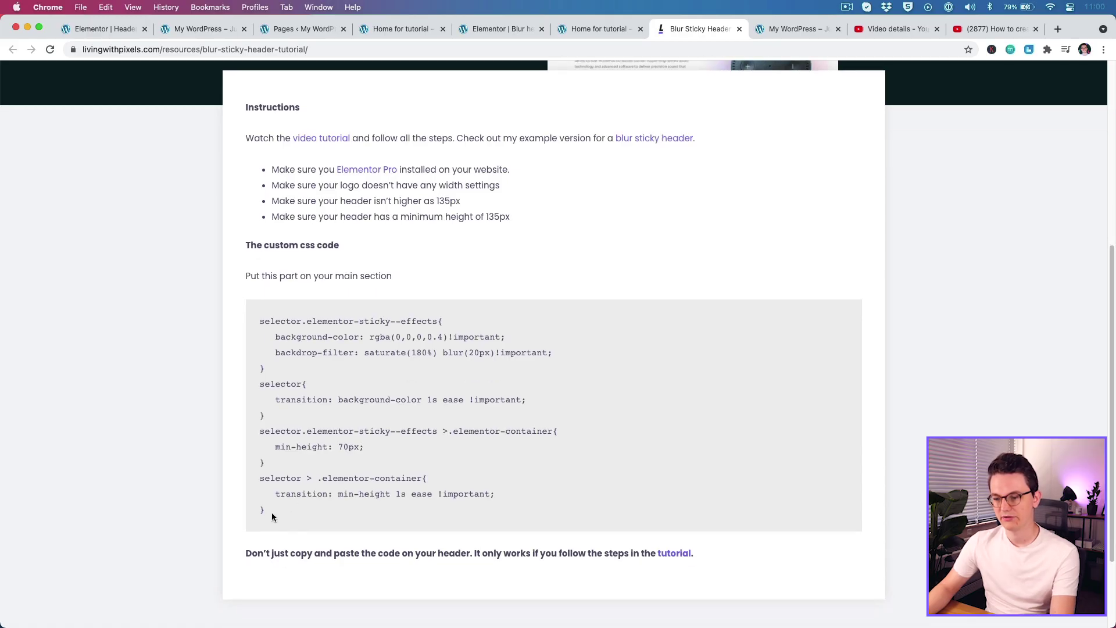
drag(270, 514, 260, 317)
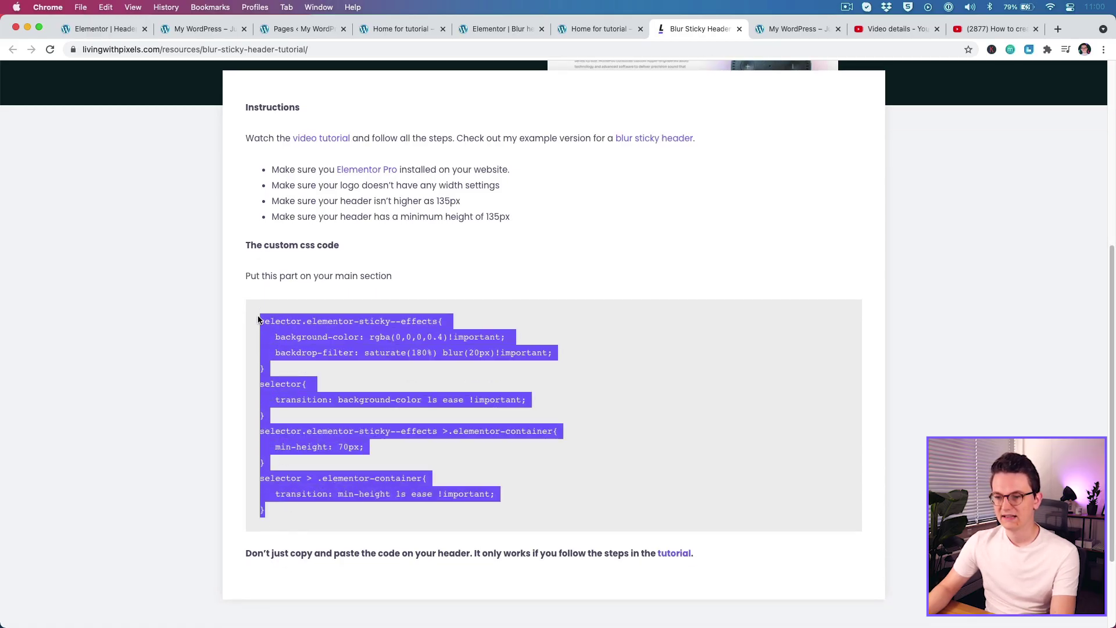
right_click(263, 323)
click(294, 349)
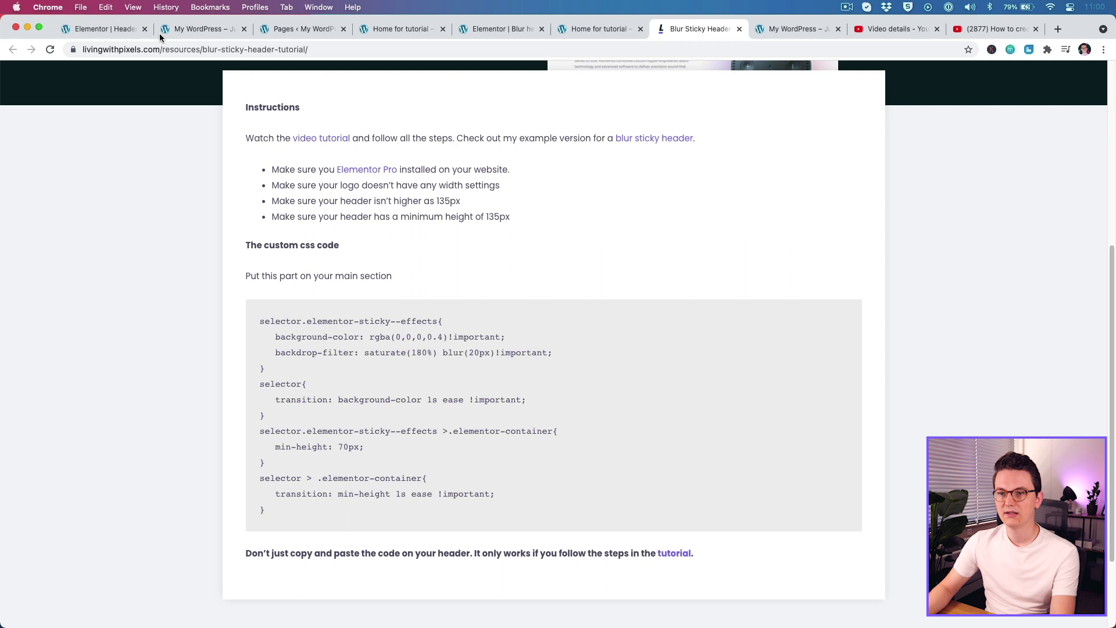
click(117, 30)
click(156, 108)
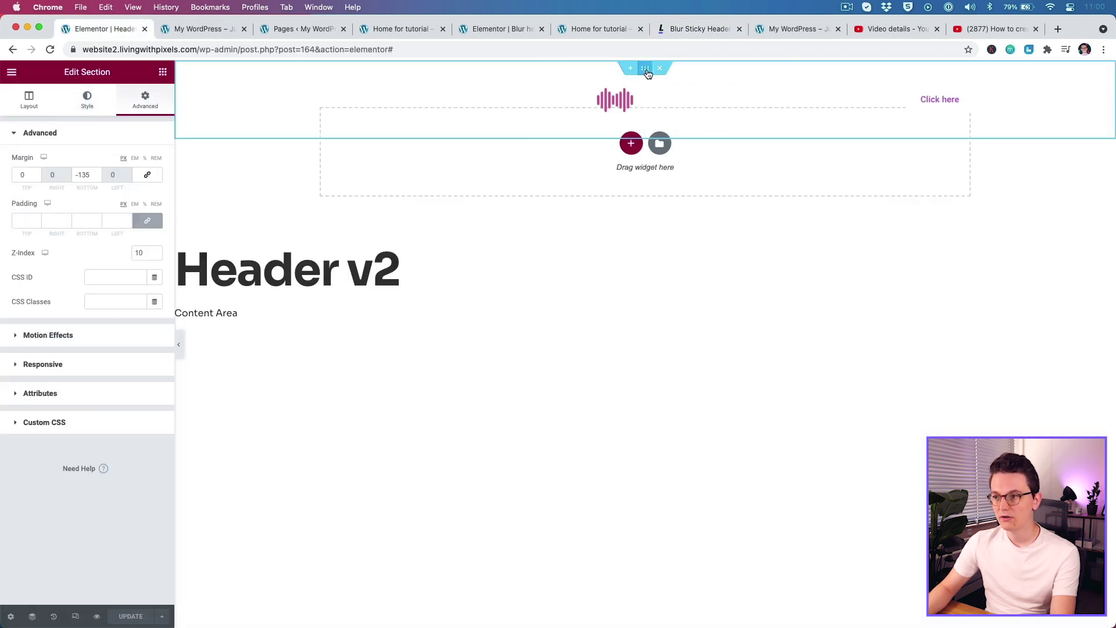
Paste the copied blur CSS into the header section's Custom CSS field and switch to the homepage.
click(69, 422)
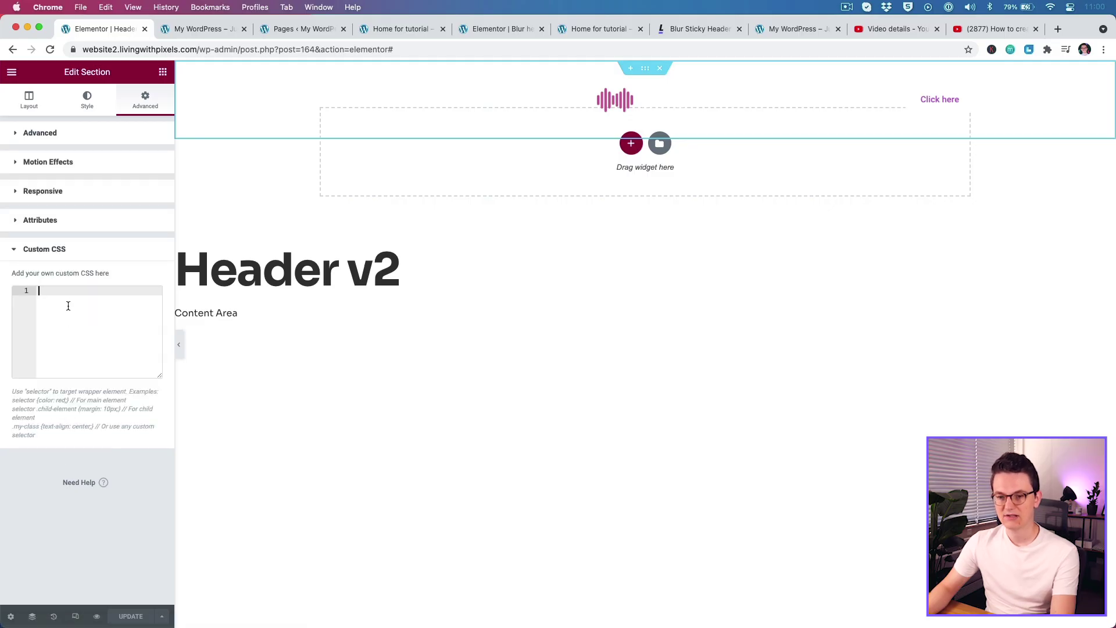
key(super+v)
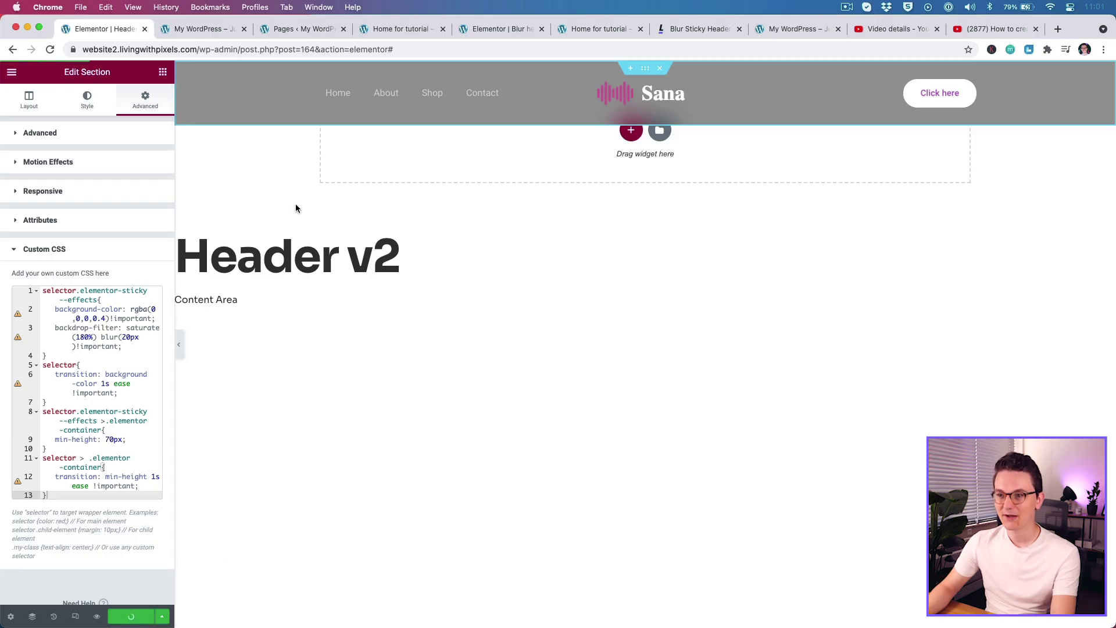
click(408, 28)
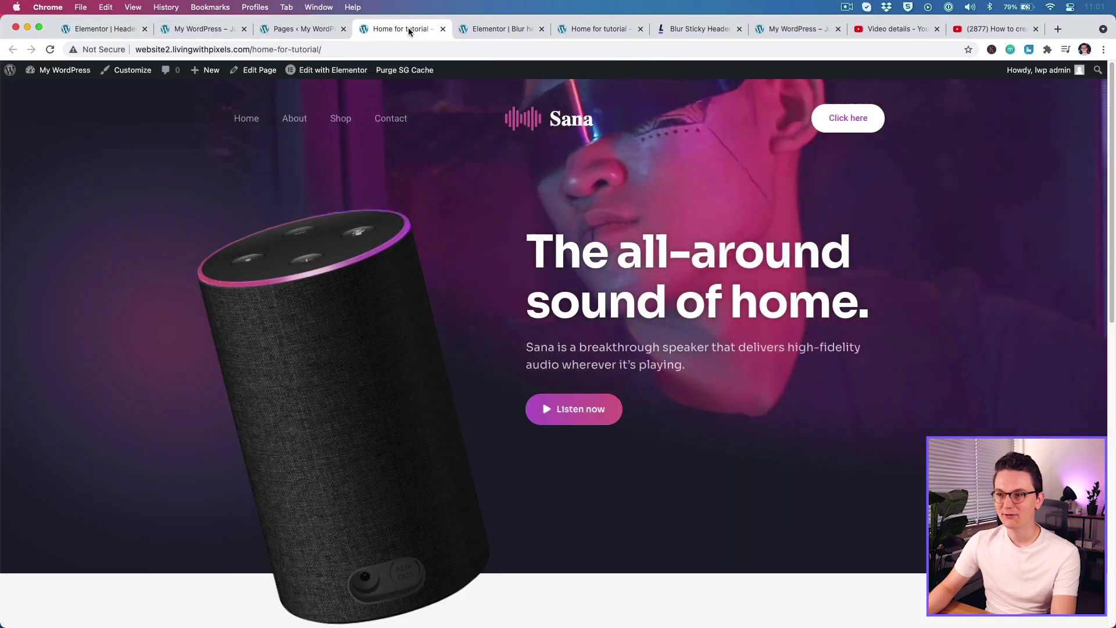
Reload Home for tutorial and scroll up and down to test the blurred sticky header.
key(super+r)
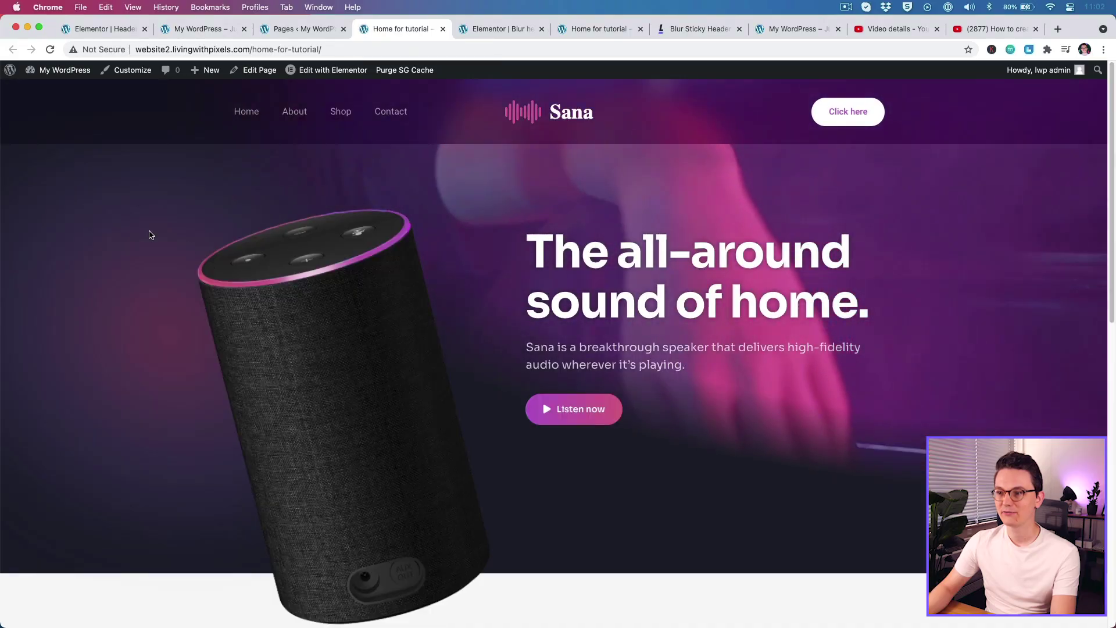
scroll(221, 201, down, 1)
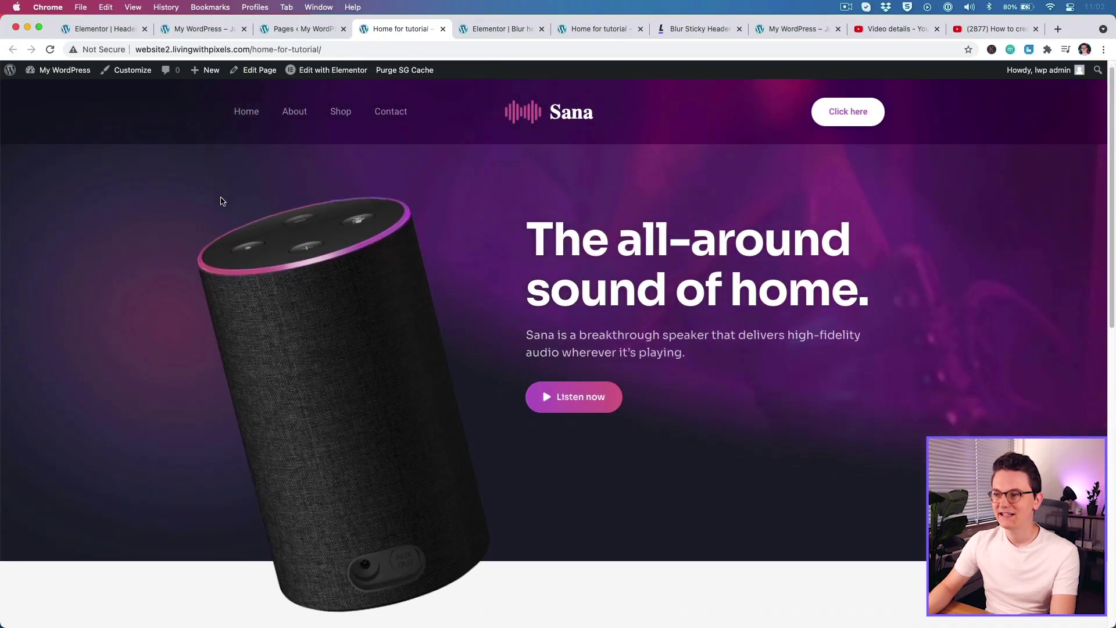
scroll(221, 202, down, 6)
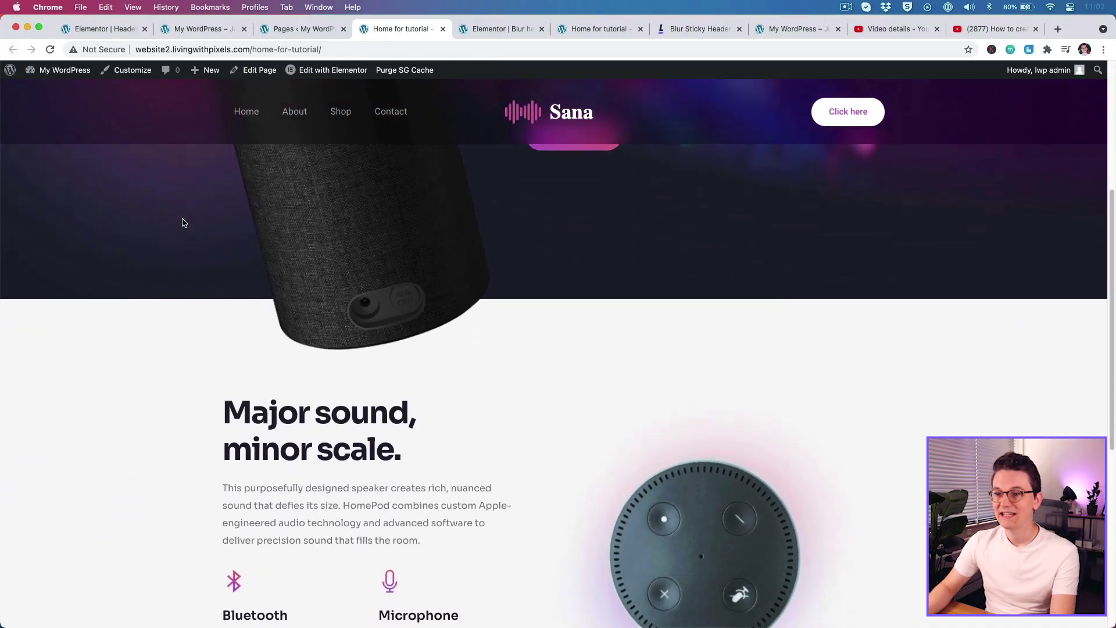
scroll(182, 223, up, 8)
scroll(182, 222, down, 6)
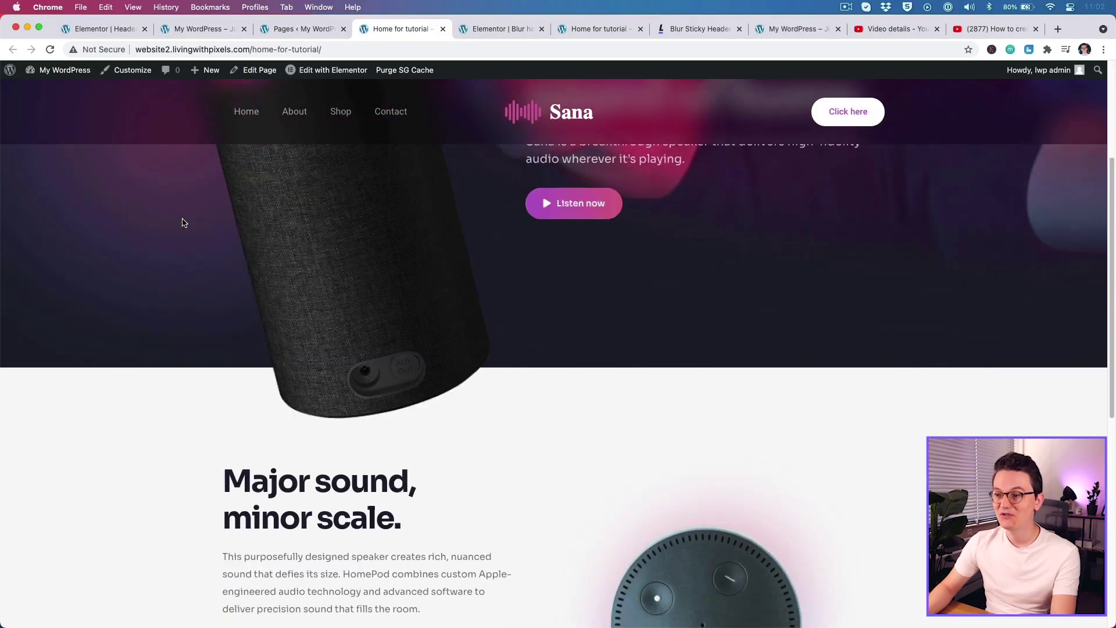
scroll(183, 222, down, 4)
scroll(182, 223, up, 9)
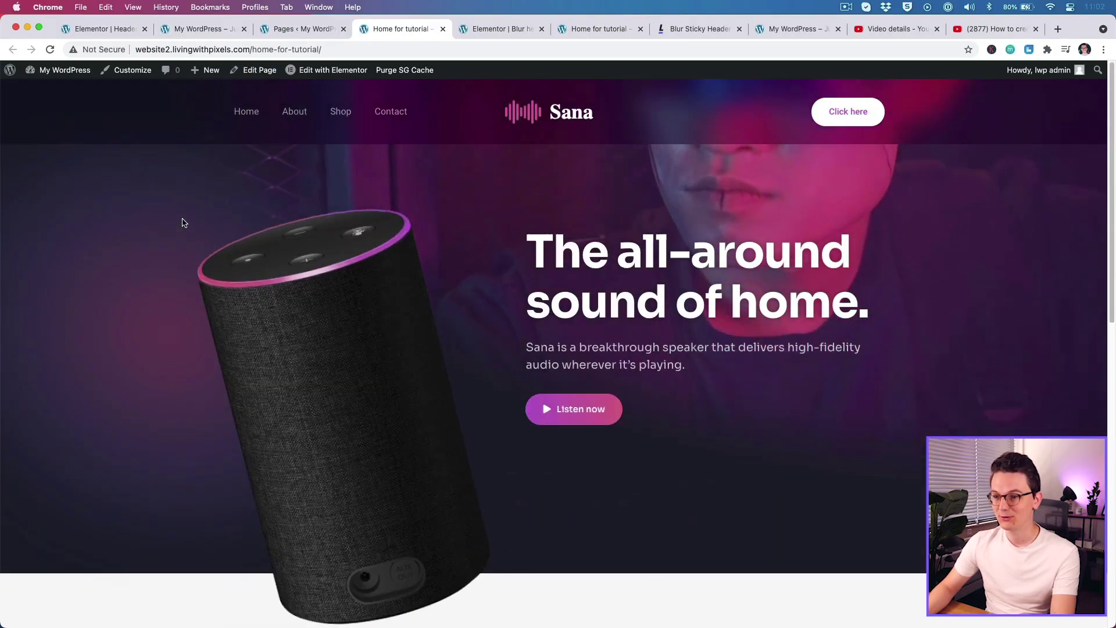
scroll(182, 223, down, 4)
scroll(182, 223, up, 4)
scroll(182, 223, down, 2)
scroll(660, 224, up, 2)
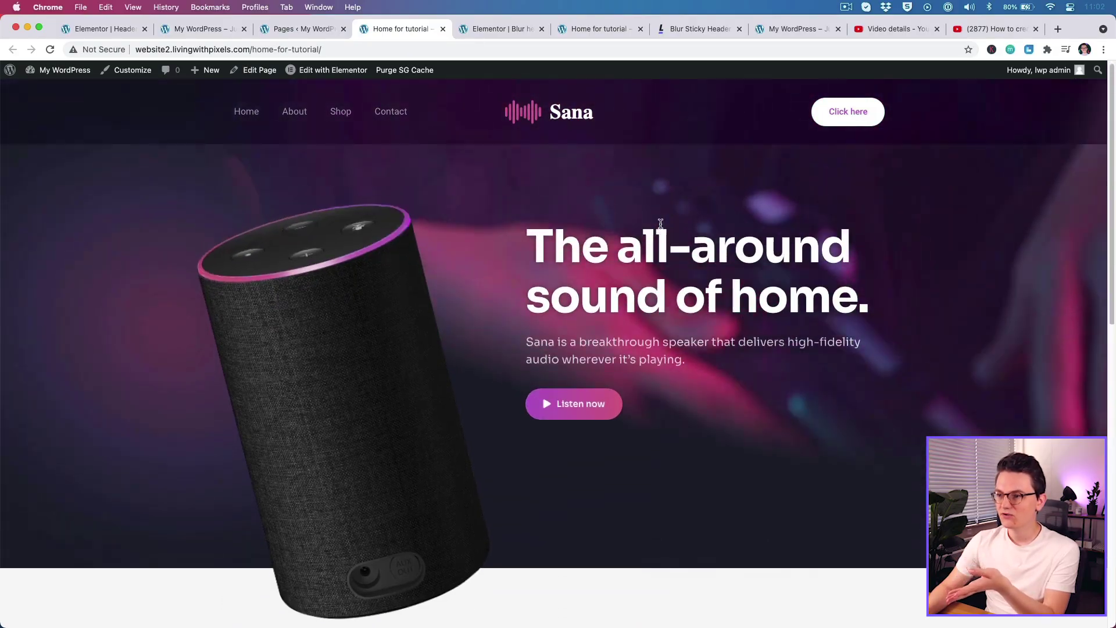
scroll(660, 224, down, 4)
scroll(660, 223, up, 4)
scroll(660, 223, down, 2)
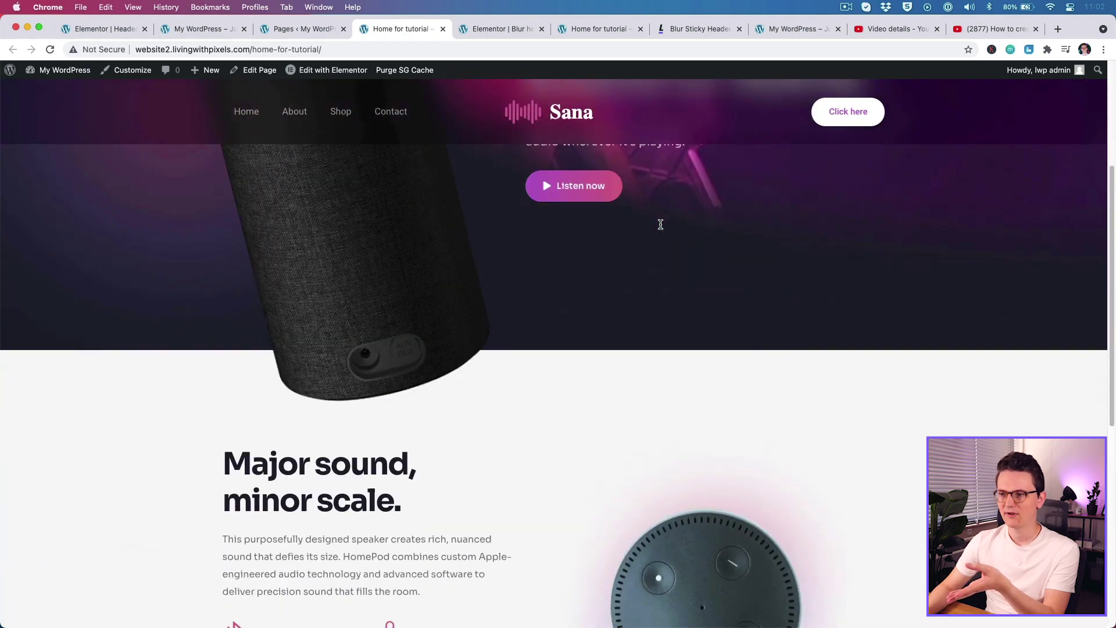
scroll(660, 223, up, 2)
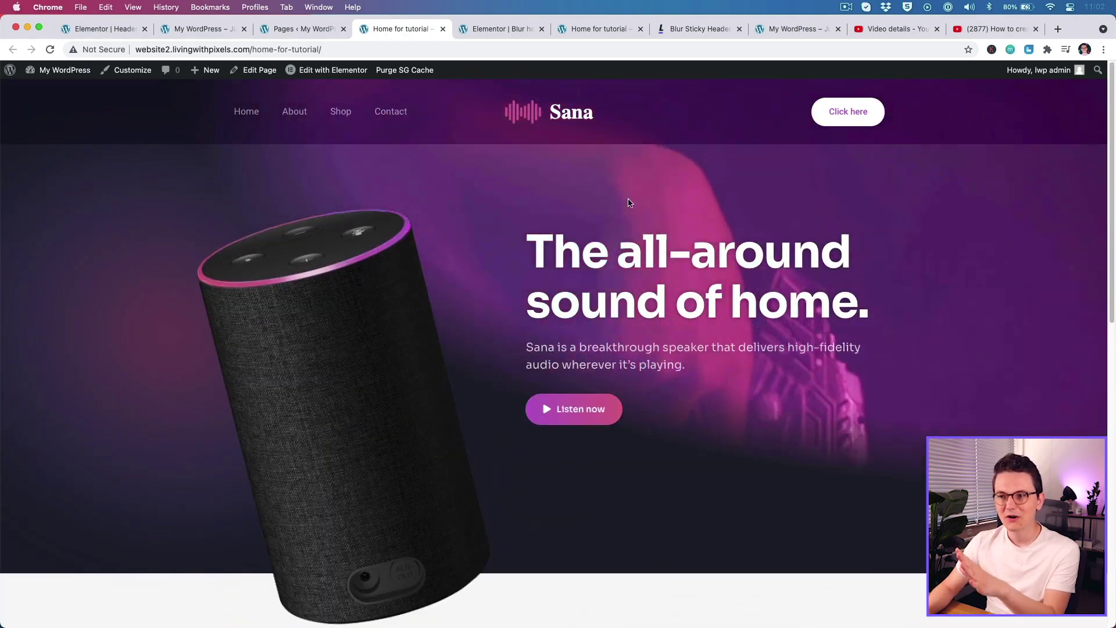
Compare with the preview and scroll through the Sana demo homepage.
click(597, 29)
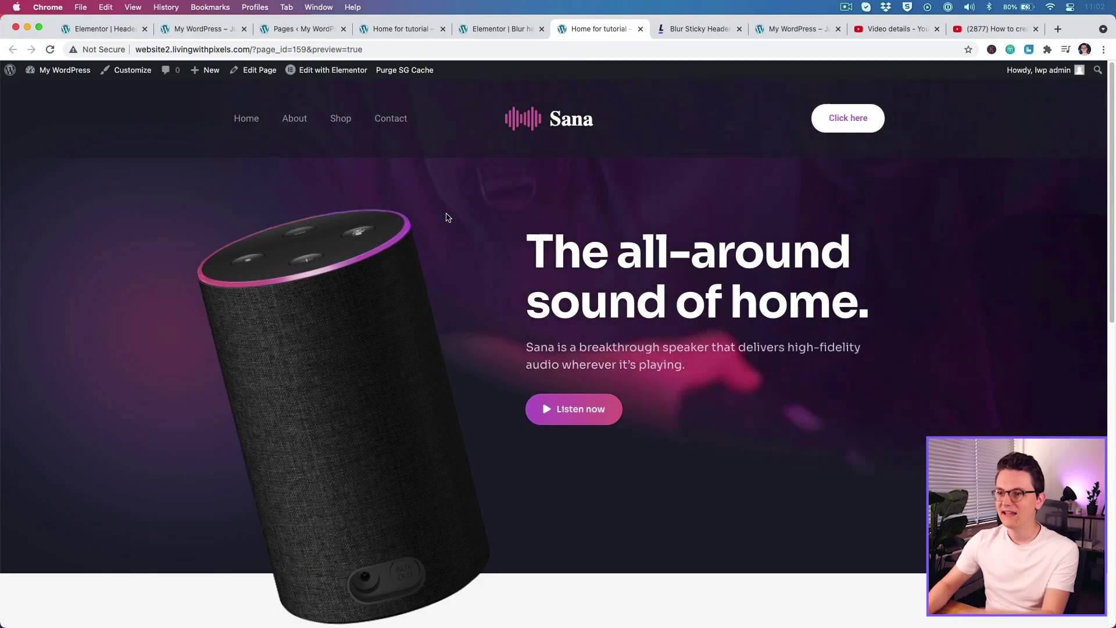
click(795, 29)
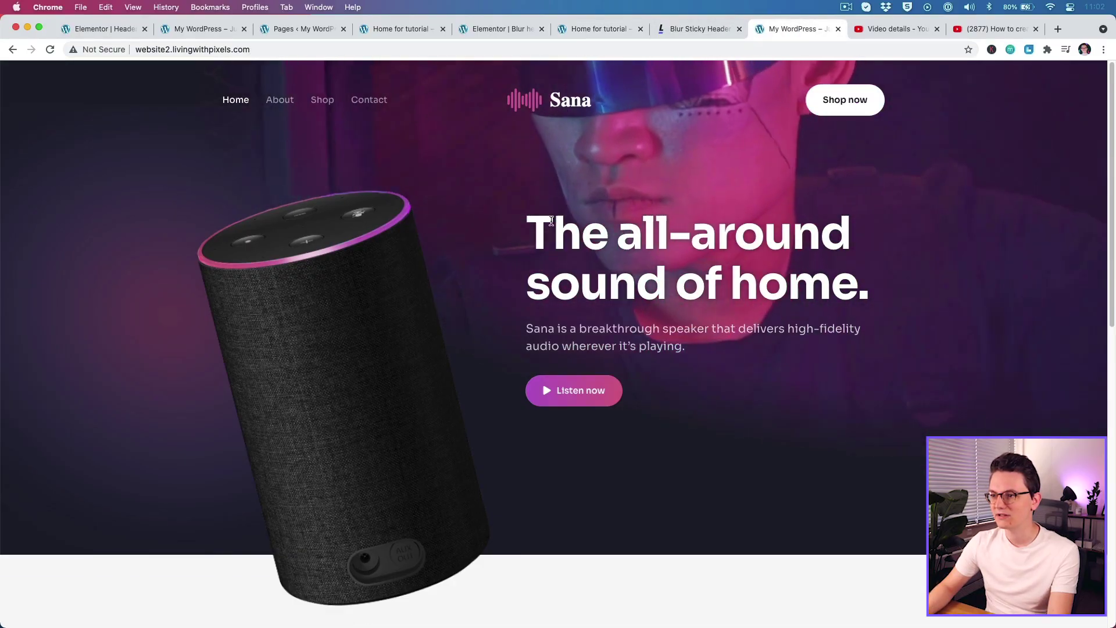
scroll(503, 241, down, 3)
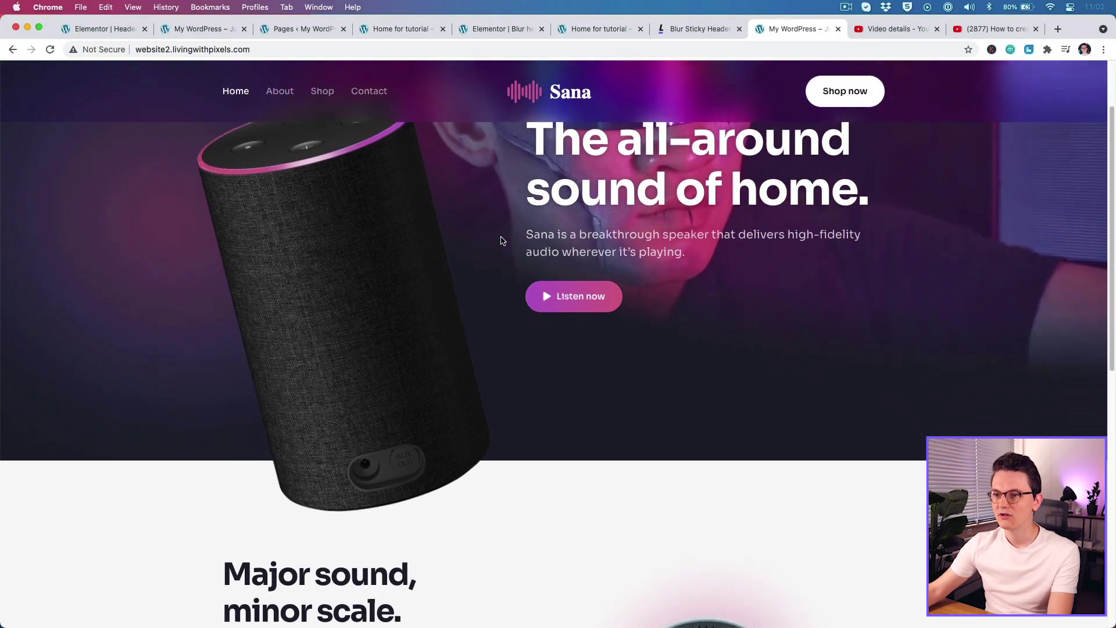
scroll(503, 241, down, 2)
scroll(503, 240, up, 5)
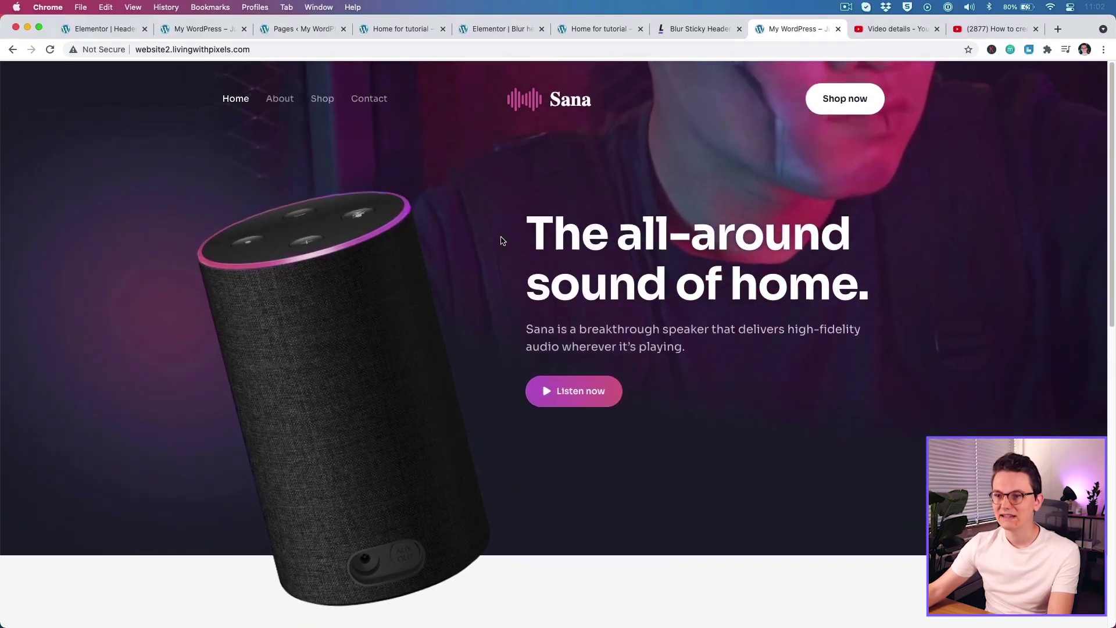
scroll(501, 241, down, 3)
scroll(501, 242, up, 4)
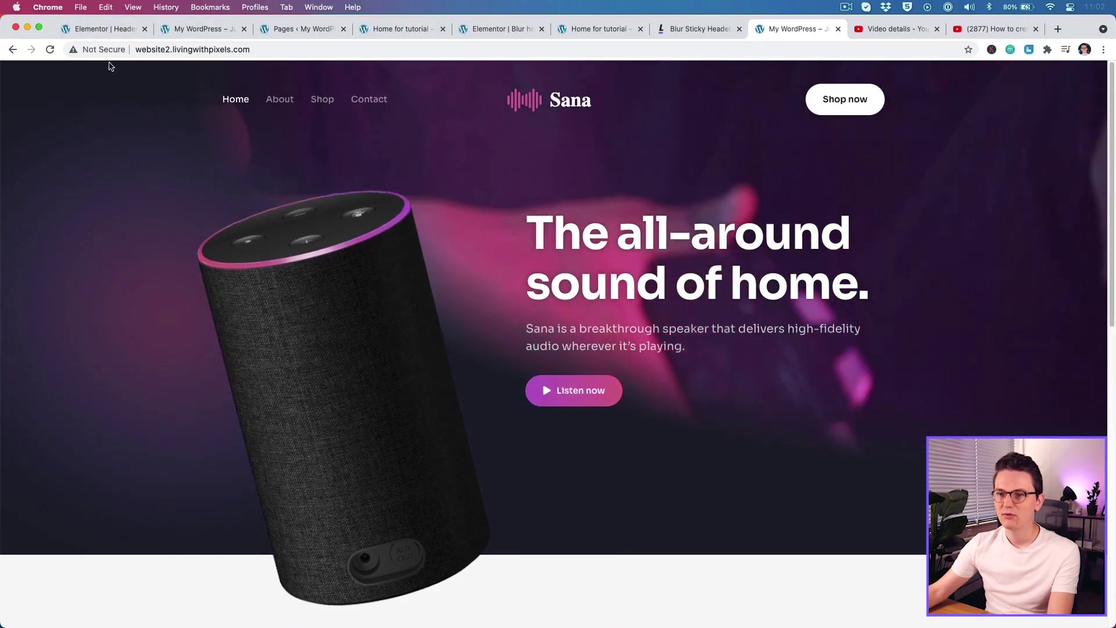
Check the header's sticky settings (sticky at Top, effects offset 135) in Elementor, then go back to the homepage.
click(108, 28)
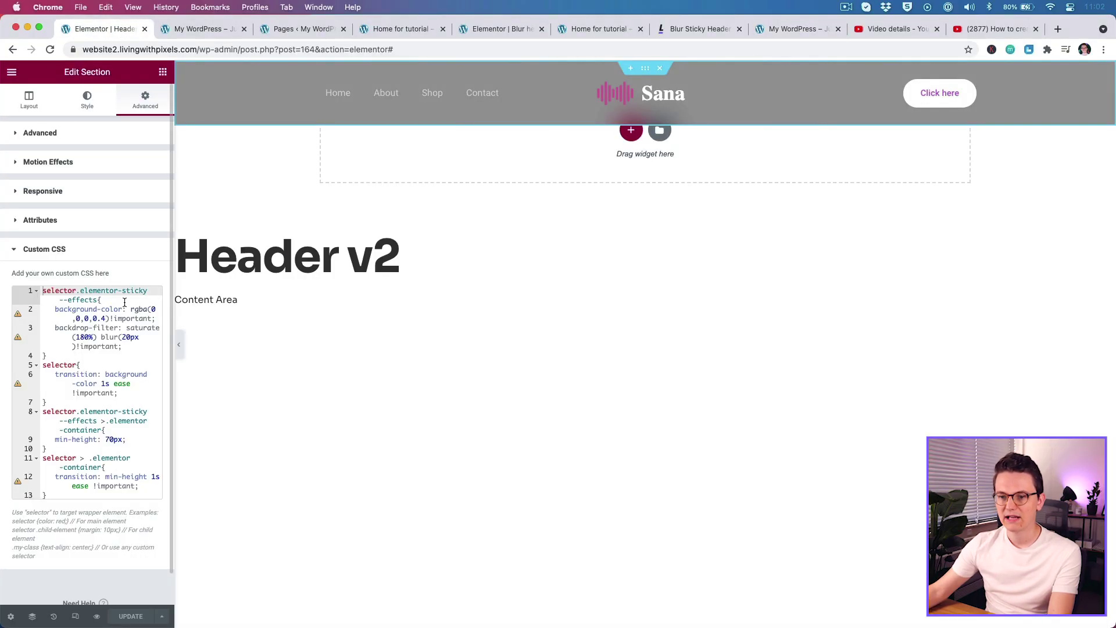
click(75, 161)
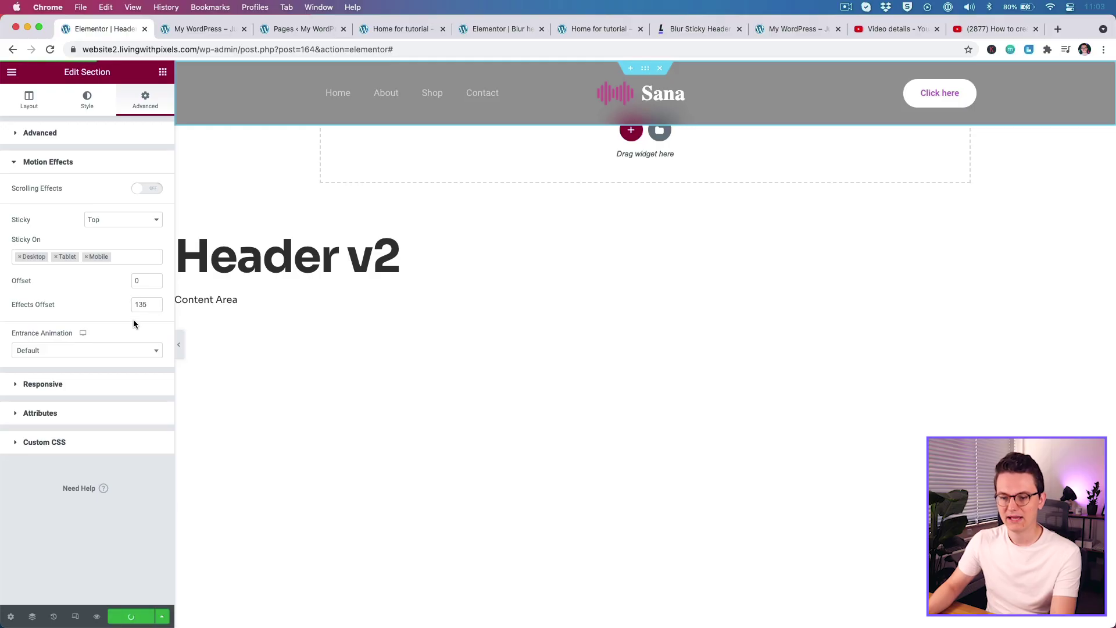
click(400, 30)
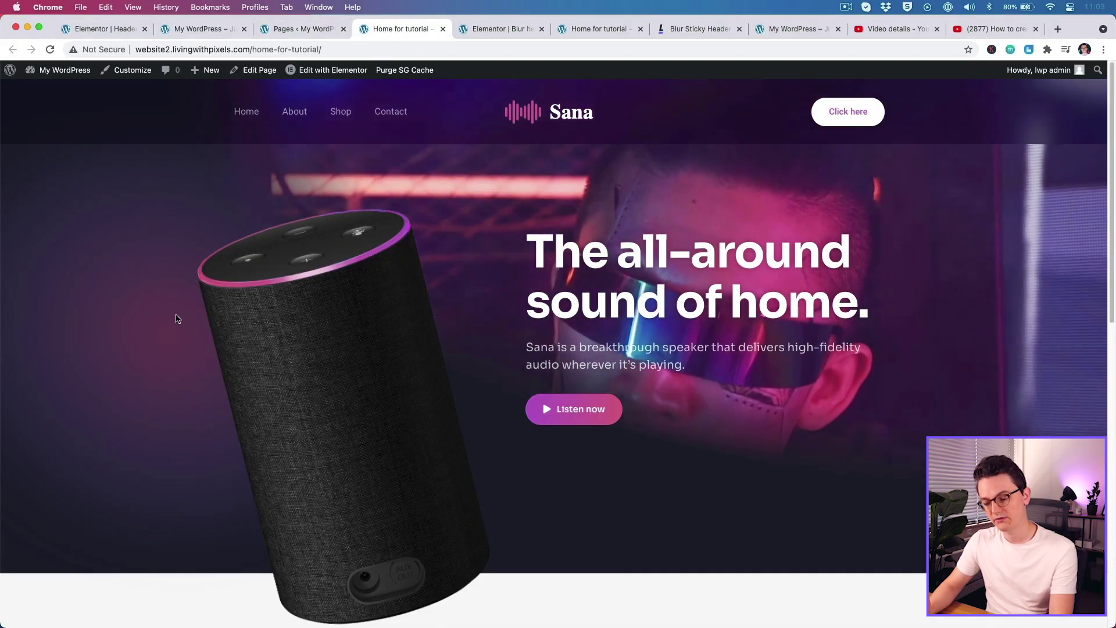
Reload the homepage and scroll up and down to confirm the sticky header blurs the hero video.
key(super+r)
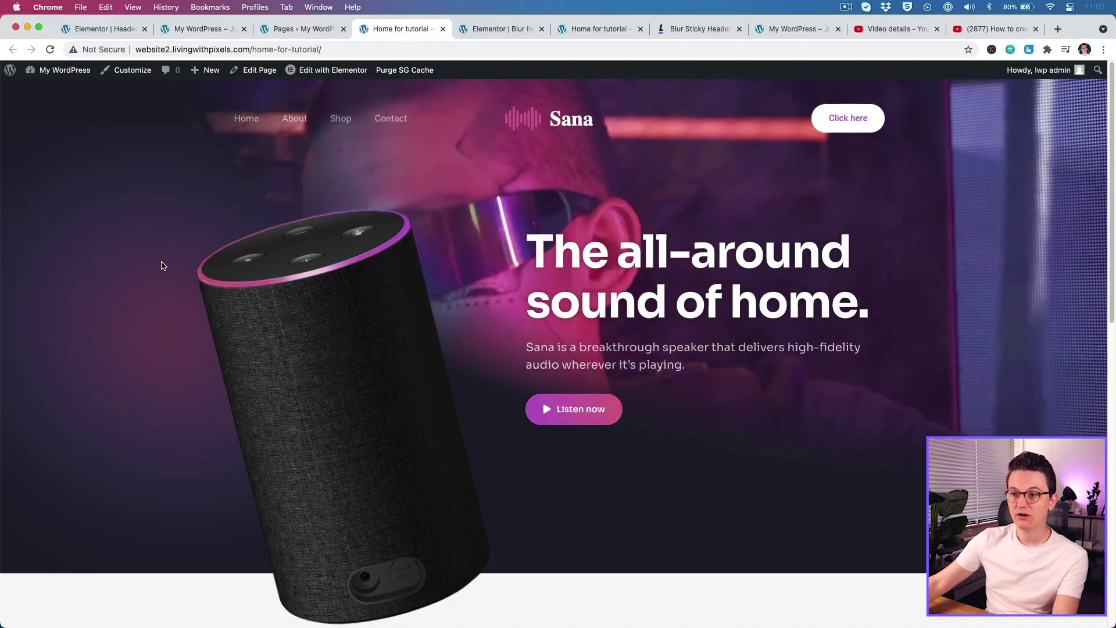
scroll(157, 227, down, 3)
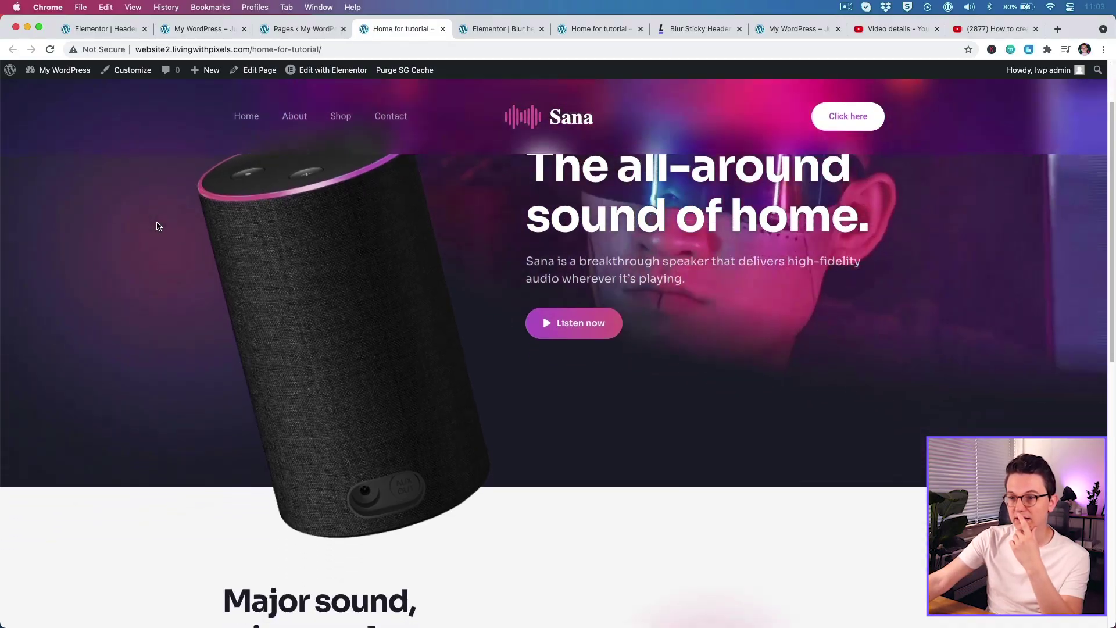
scroll(157, 227, down, 1)
scroll(157, 227, up, 4)
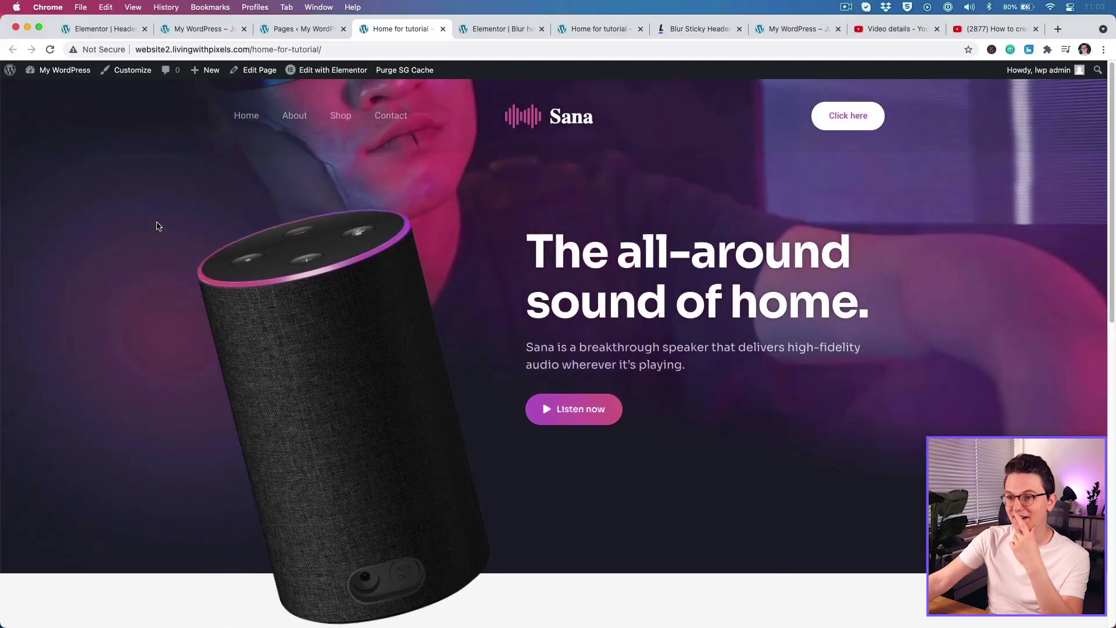
scroll(157, 226, down, 2)
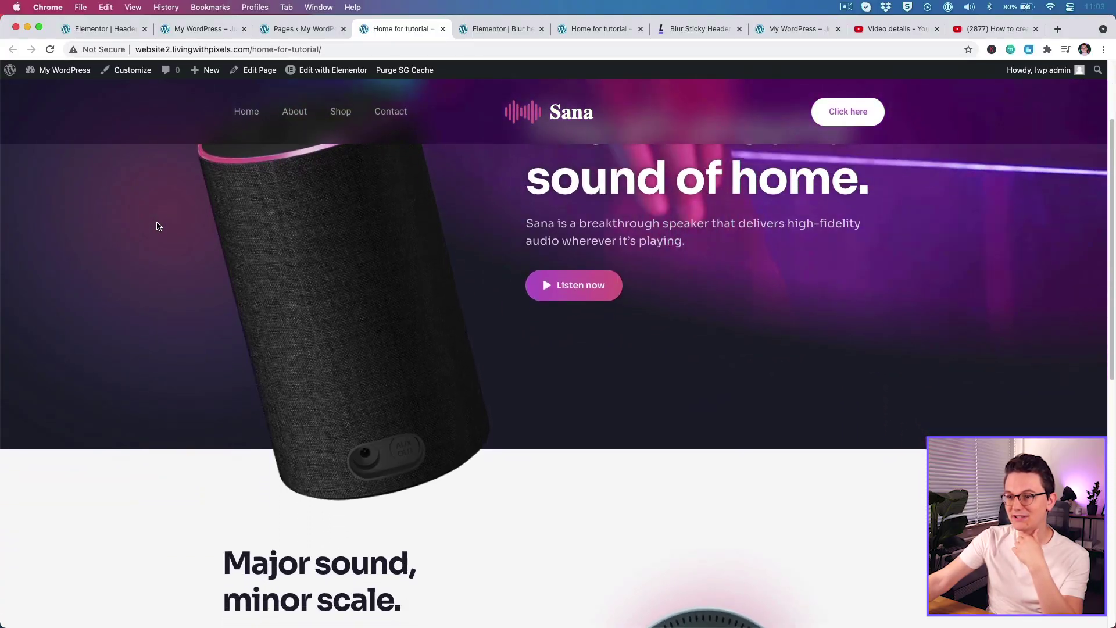
scroll(157, 226, up, 3)
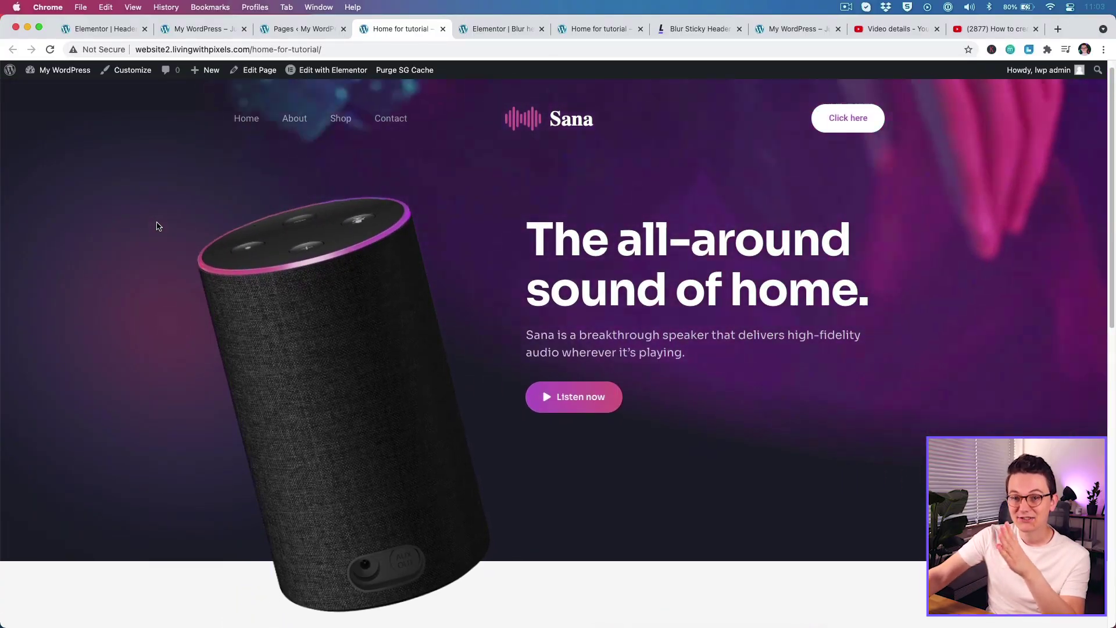
scroll(157, 226, down, 5)
scroll(157, 226, up, 5)
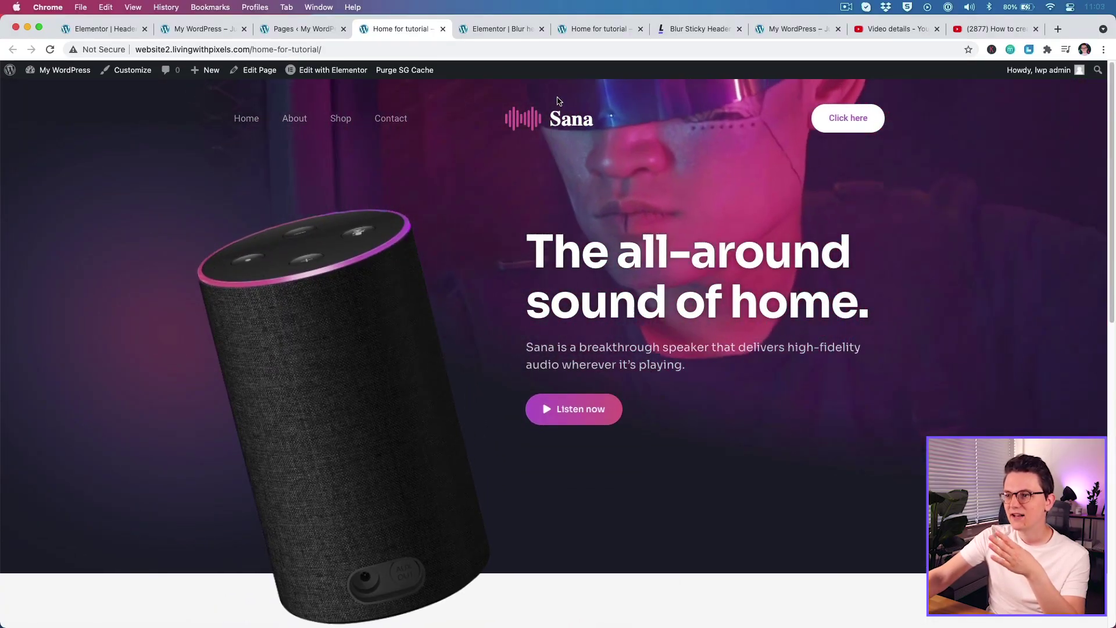
In the Nav Menu style settings, set vertical padding to 0 and pointer width to 0.
click(103, 29)
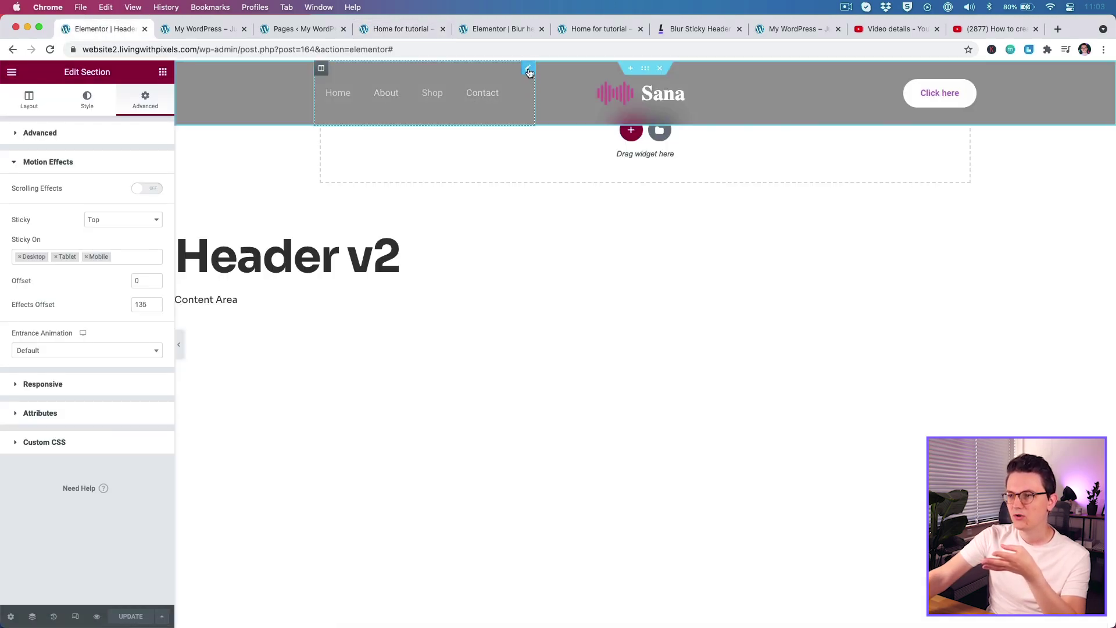
click(529, 71)
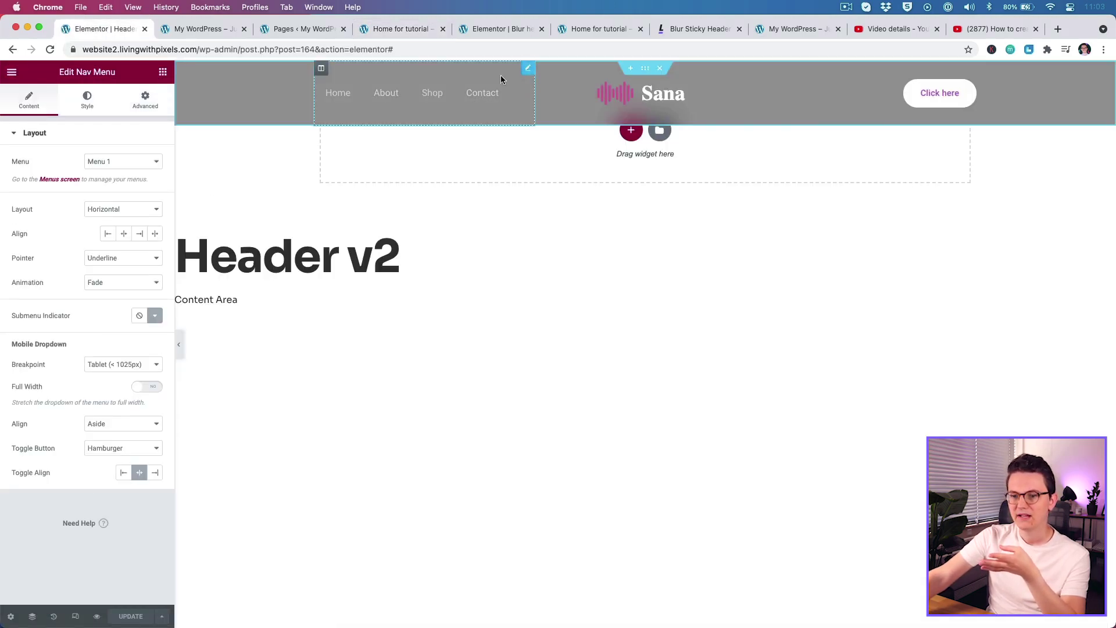
click(93, 106)
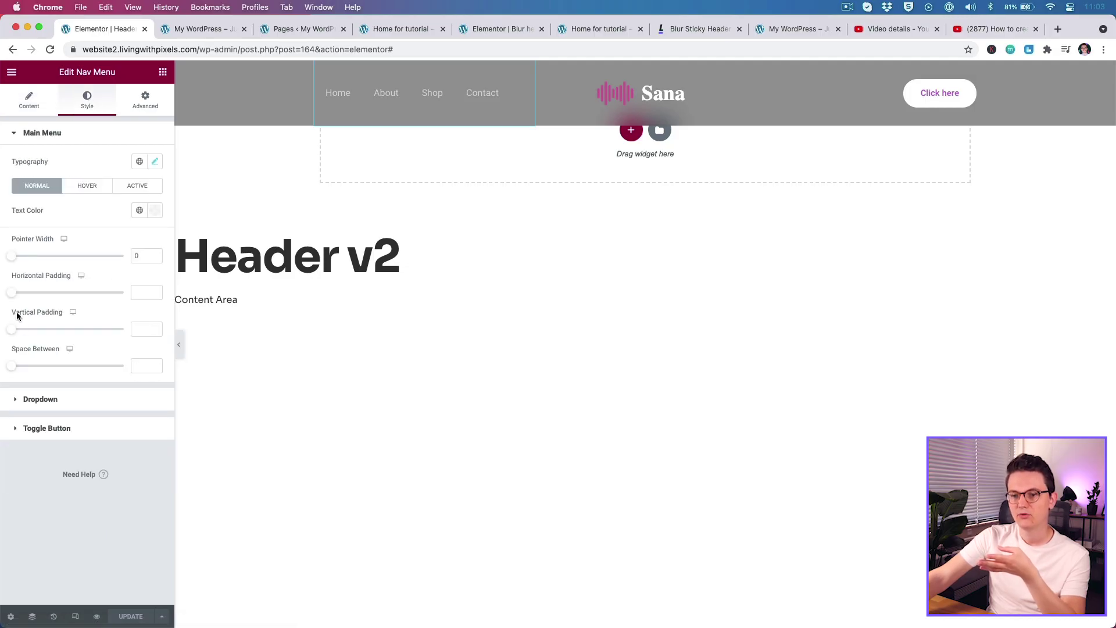
mouse_move(11, 332)
mouse_down()
mouse_move(25, 331)
mouse_move(2, 338)
mouse_up()
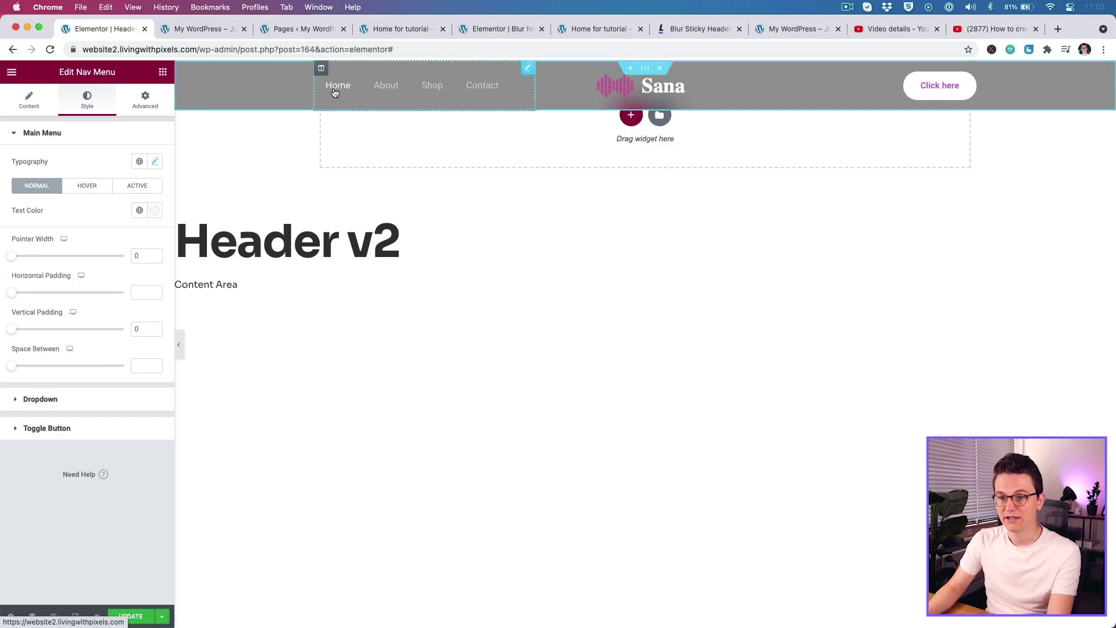
drag(12, 256, 22, 256)
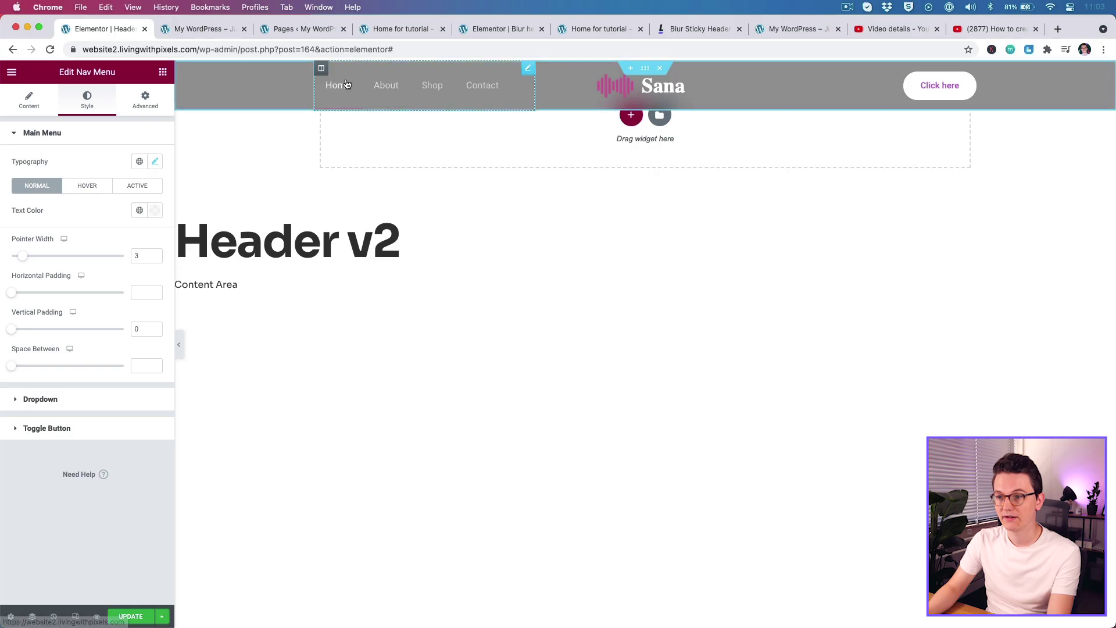
drag(22, 255, 60, 256)
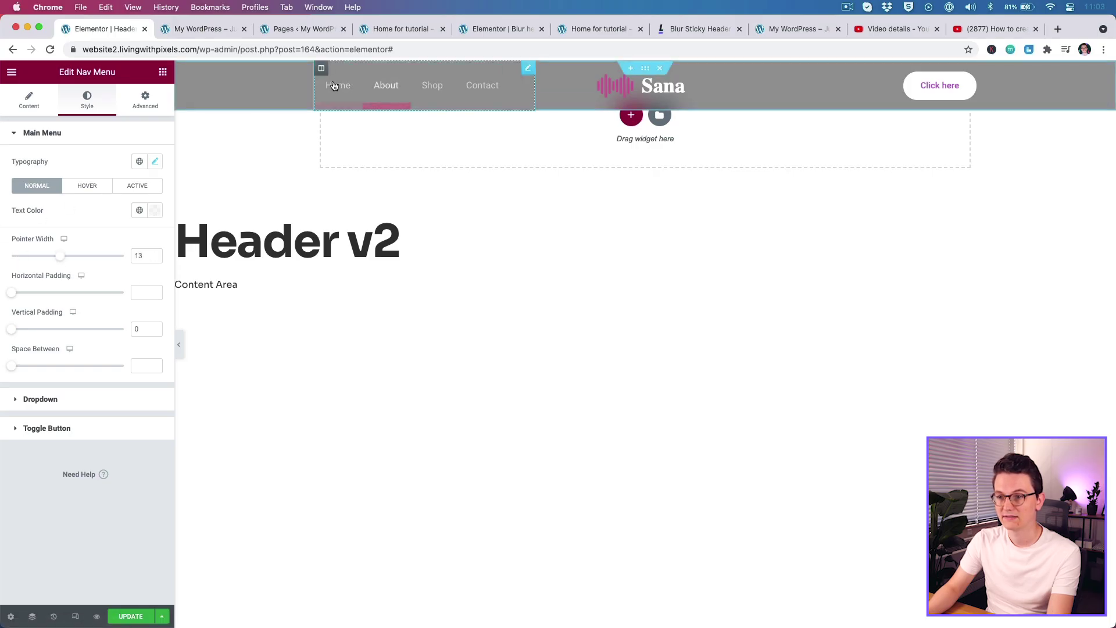
double_click(144, 256)
text(0)
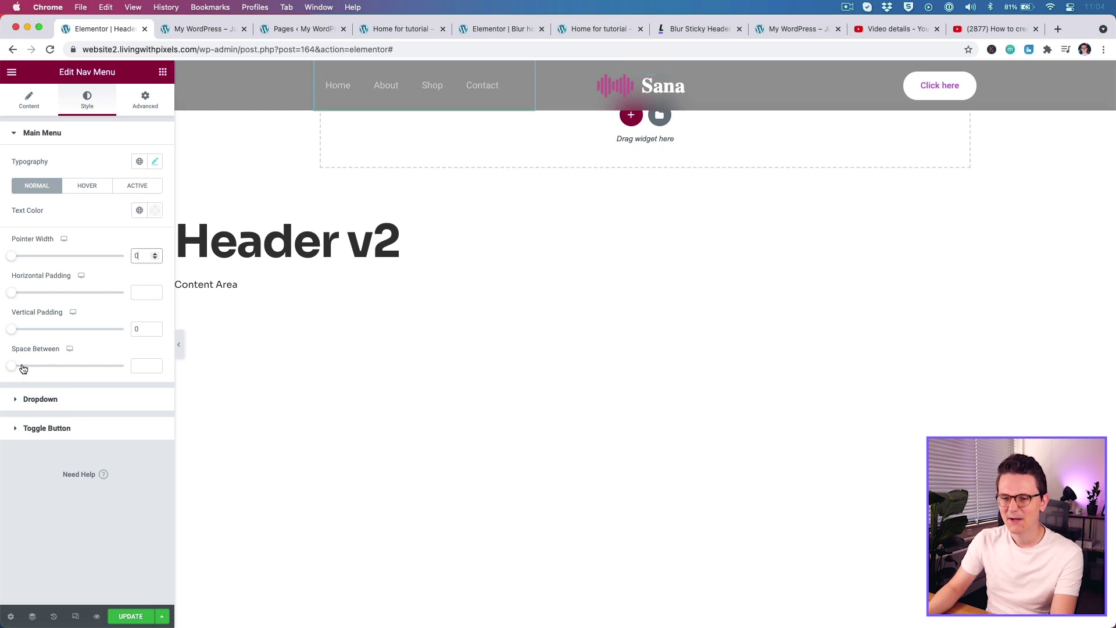
Set the menu items' horizontal padding to 0 and space between to 30, then save the header.
drag(15, 297, 1, 297)
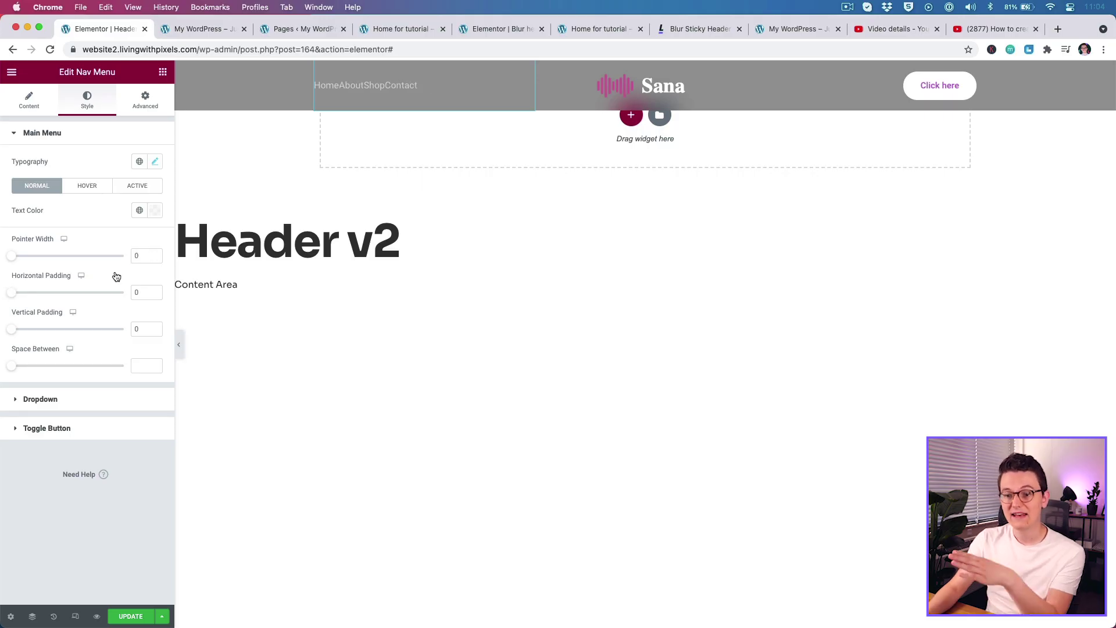
drag(12, 369, 45, 370)
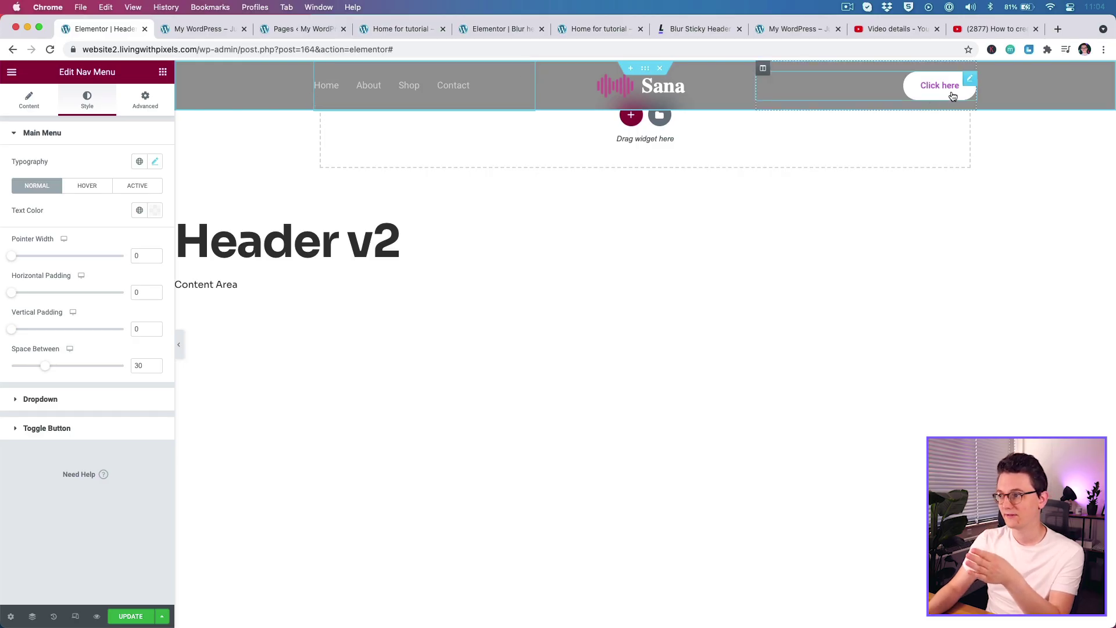
click(140, 621)
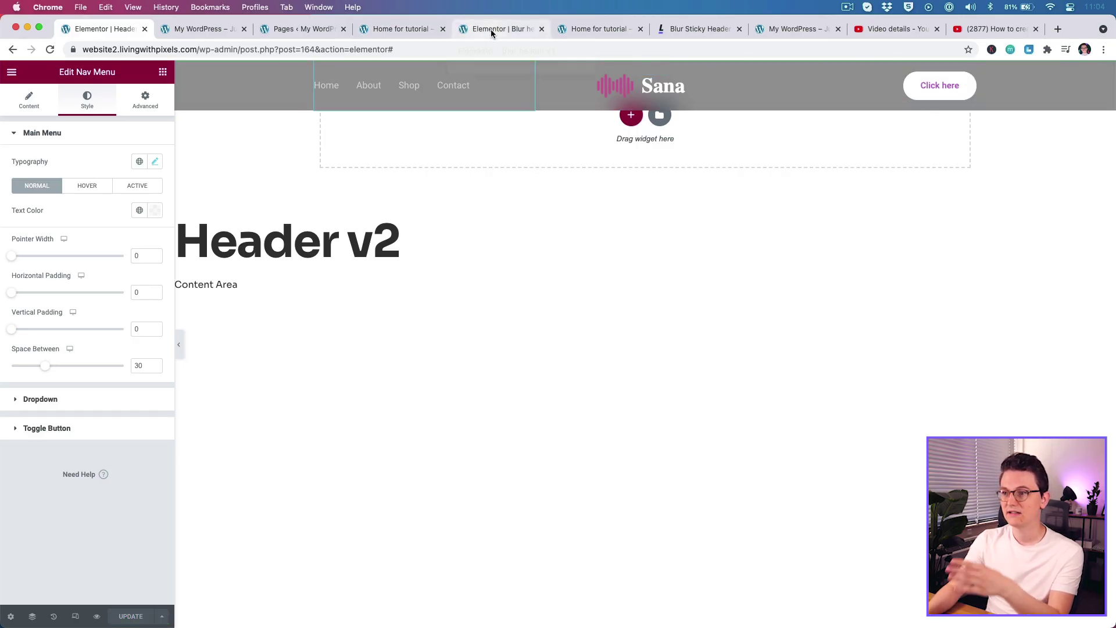
click(397, 30)
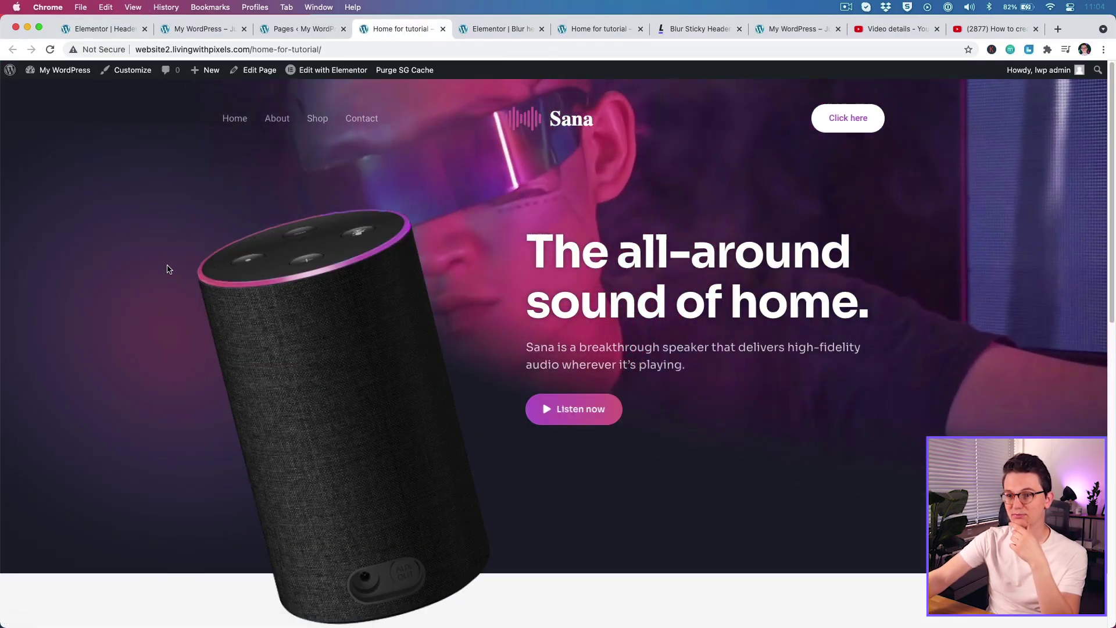
Scroll the live Home for tutorial page down and back up to verify the blurred header stays pinned.
scroll(172, 250, down, 5)
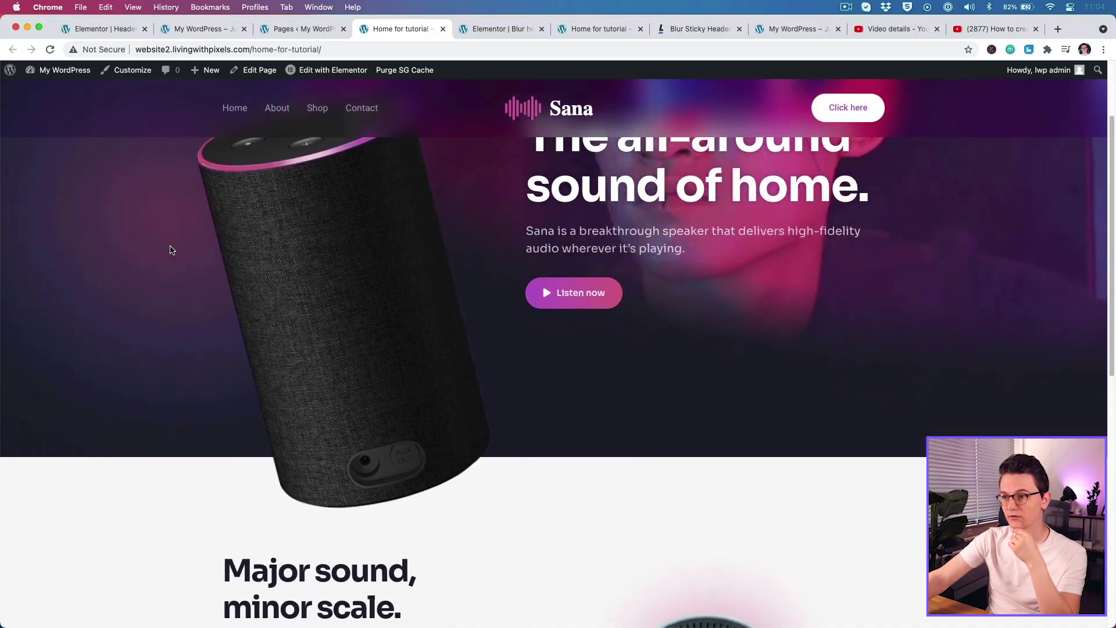
scroll(171, 250, down, 8)
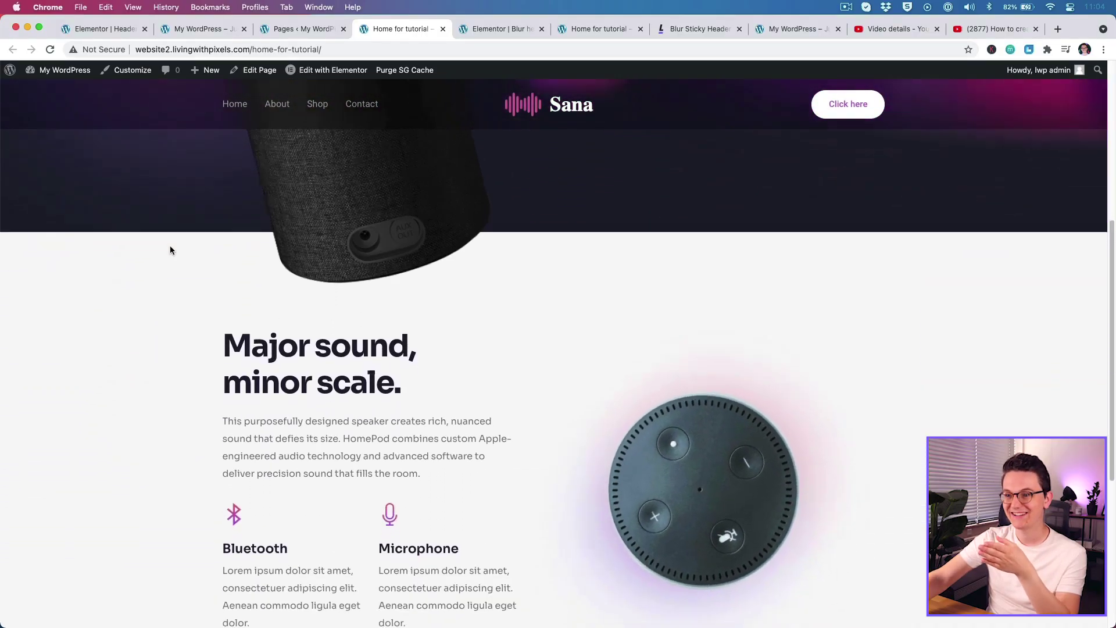
scroll(170, 250, down, 4)
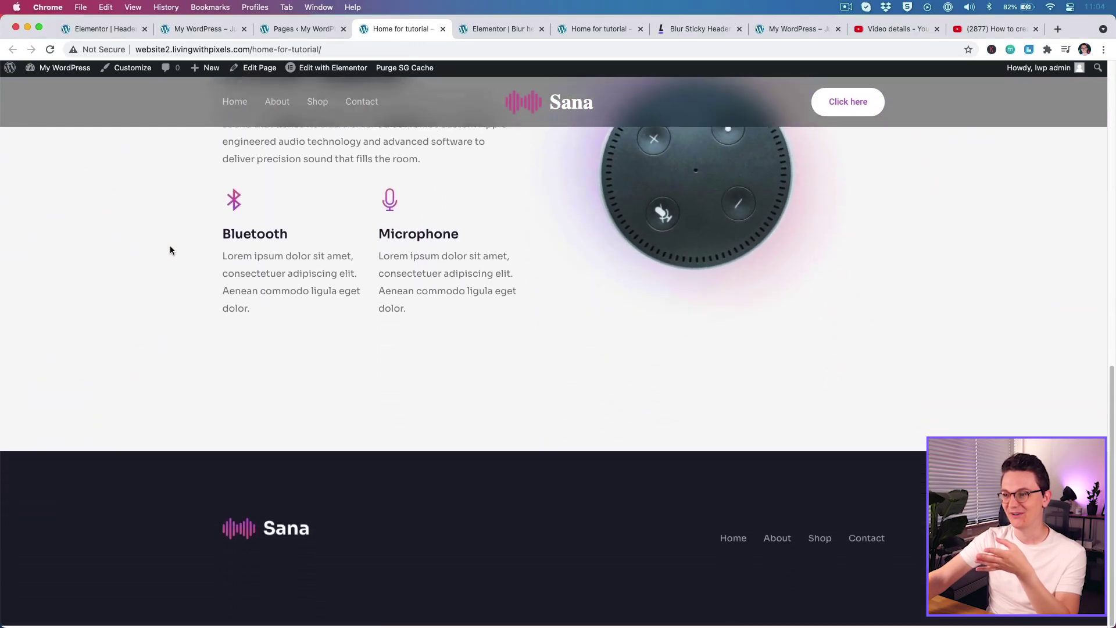
scroll(169, 250, up, 4)
scroll(170, 250, up, 13)
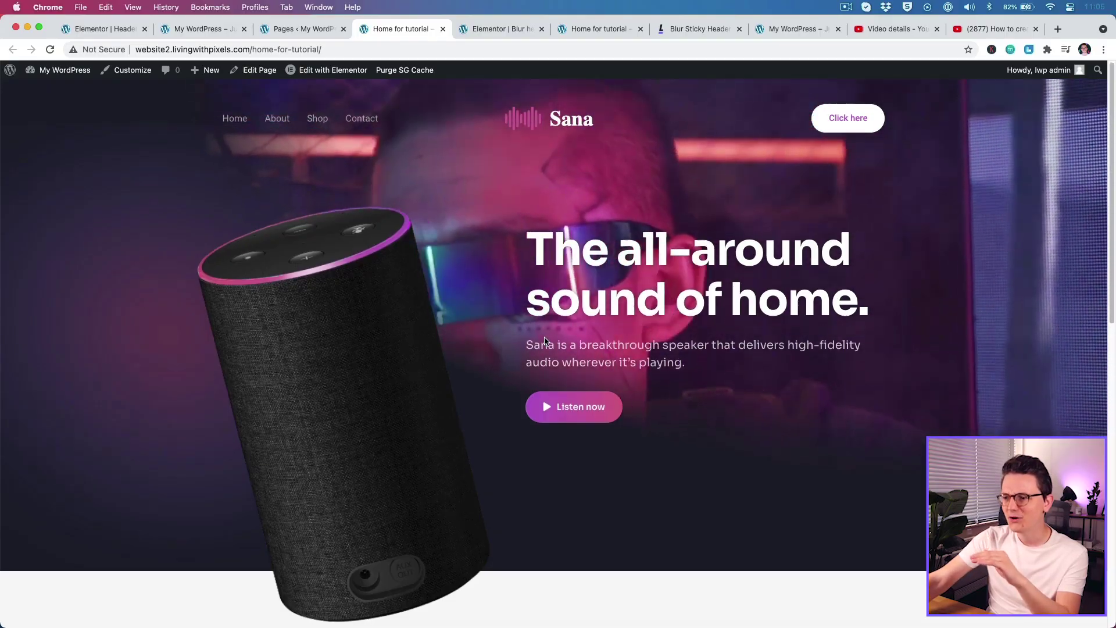
scroll(543, 339, down, 5)
scroll(561, 281, down, 3)
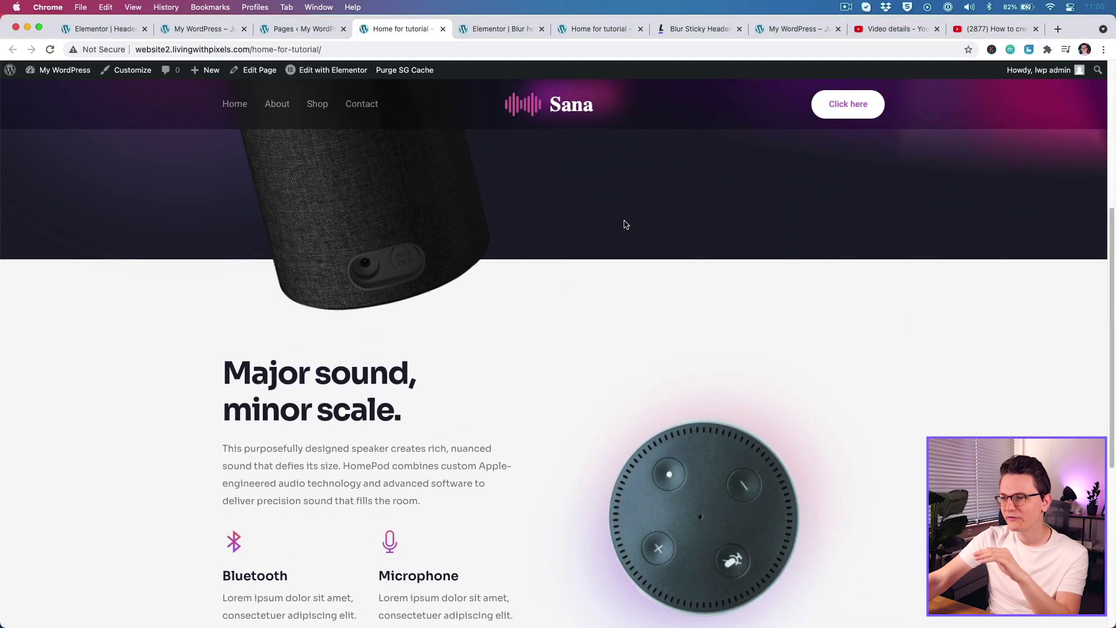
scroll(624, 224, down, 6)
scroll(625, 225, up, 5)
scroll(623, 225, down, 3)
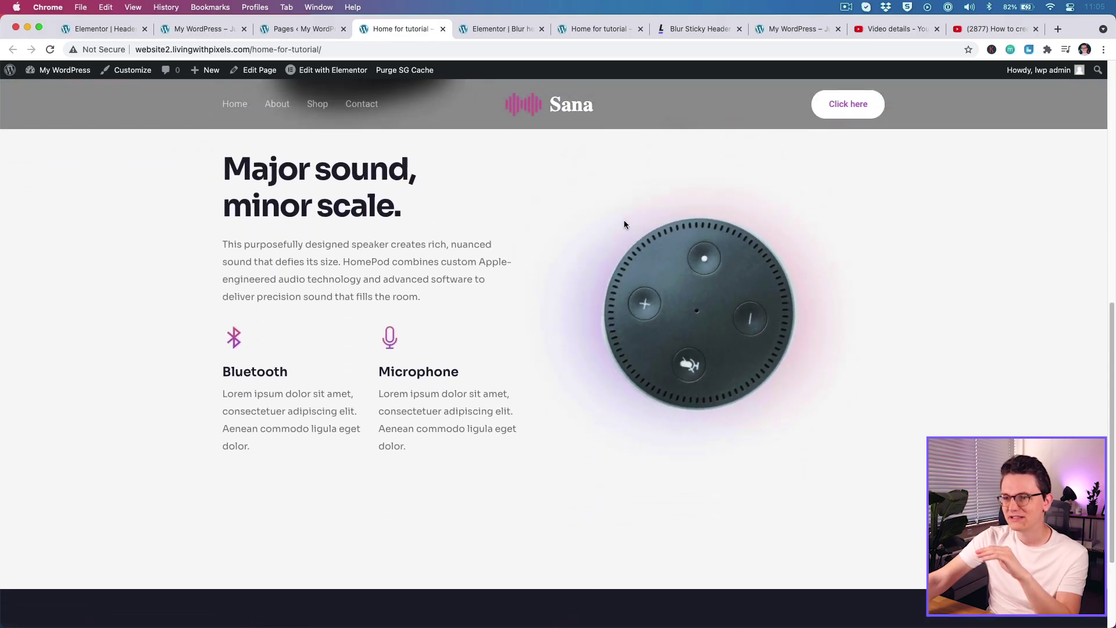
scroll(625, 225, up, 7)
scroll(625, 225, up, 2)
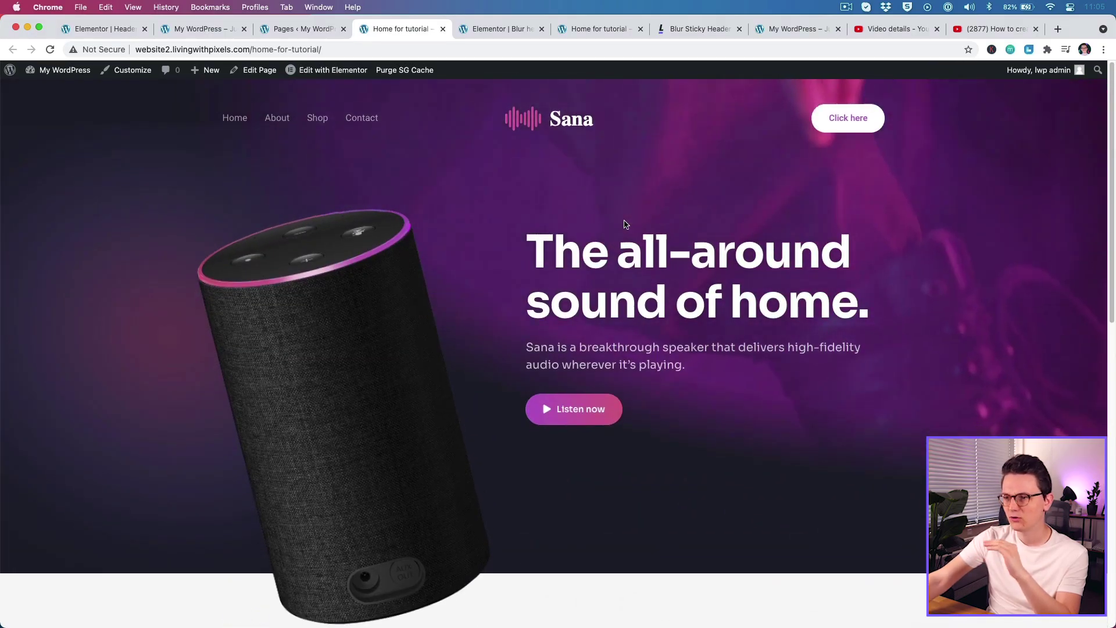
click(102, 29)
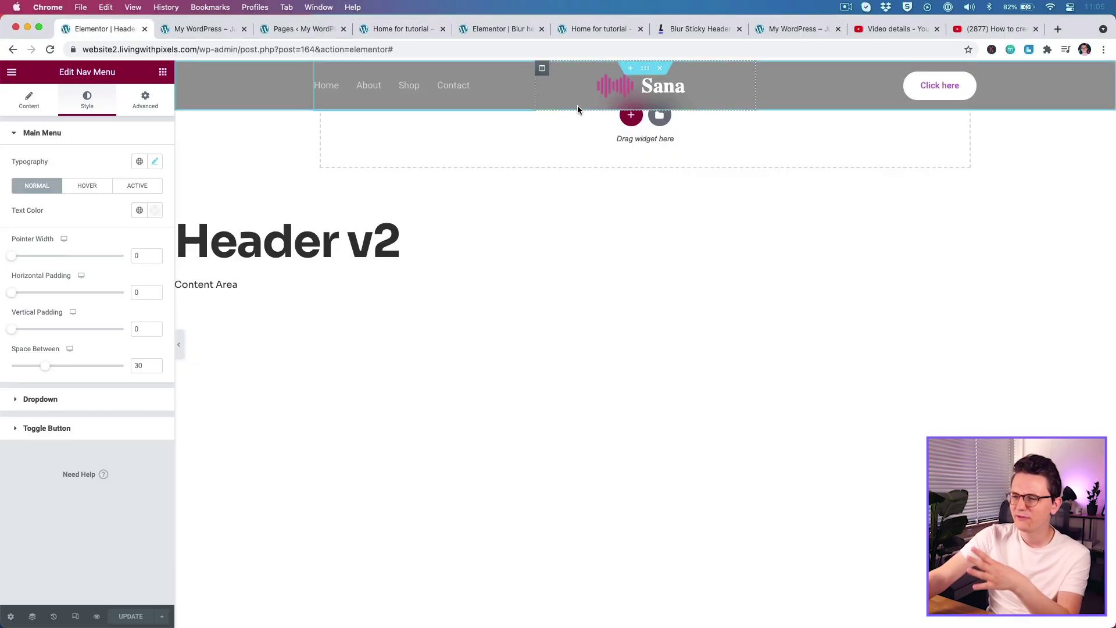
In the header section's Custom CSS, try a 0.8 background opacity, then restore 0.4.
click(647, 70)
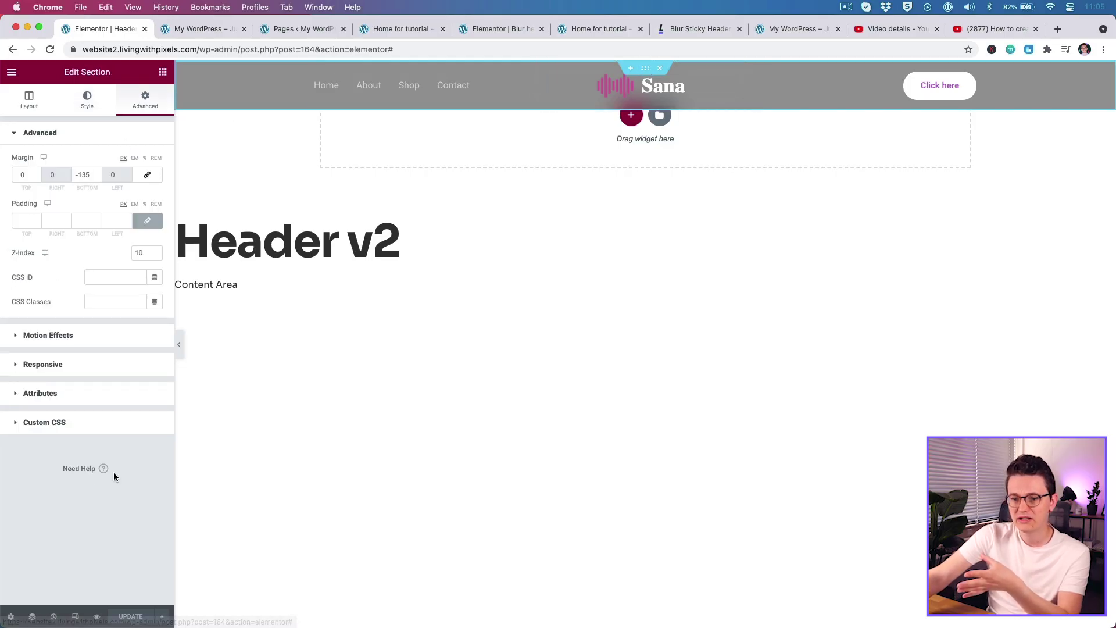
click(51, 423)
scroll(86, 399, down, 1)
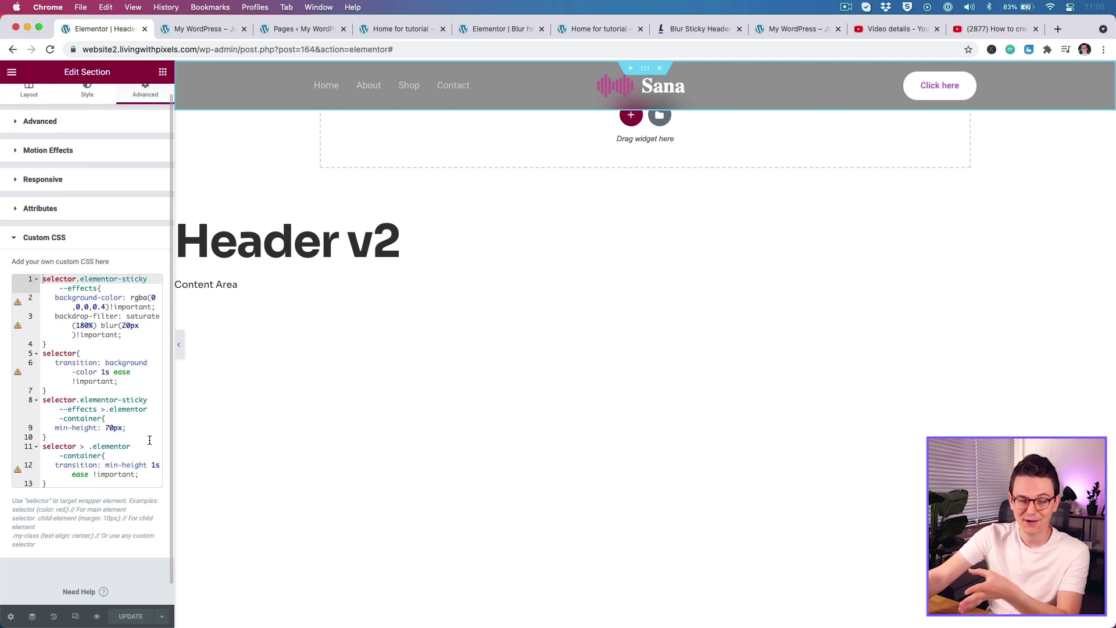
scroll(150, 440, down, 1)
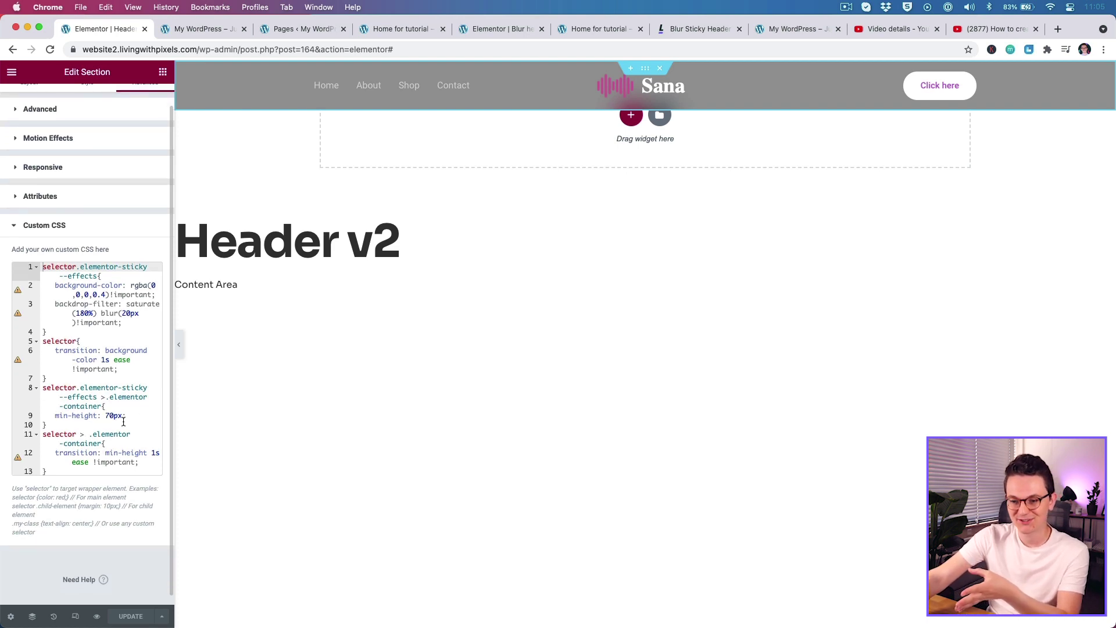
click(105, 295)
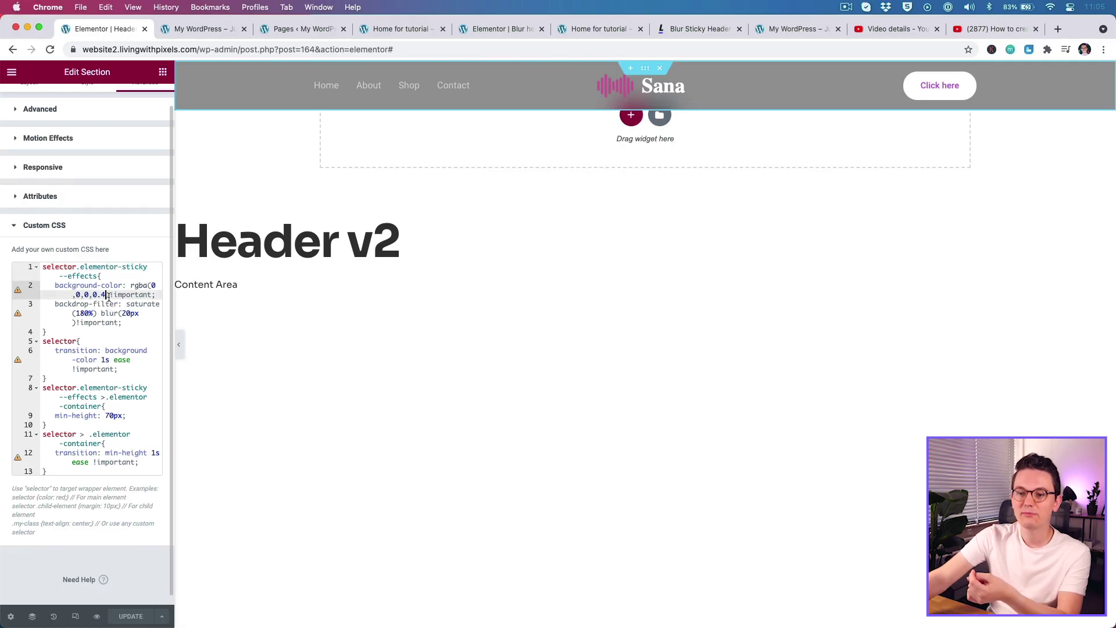
key(BackSpace)
text(8)
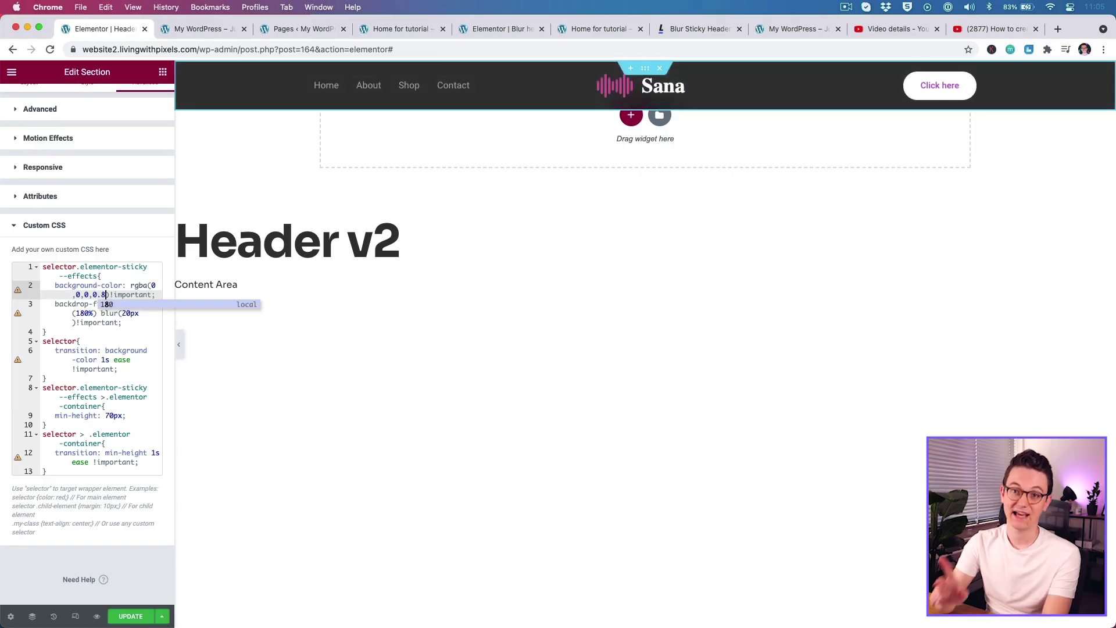
key(BackSpace)
text(4)
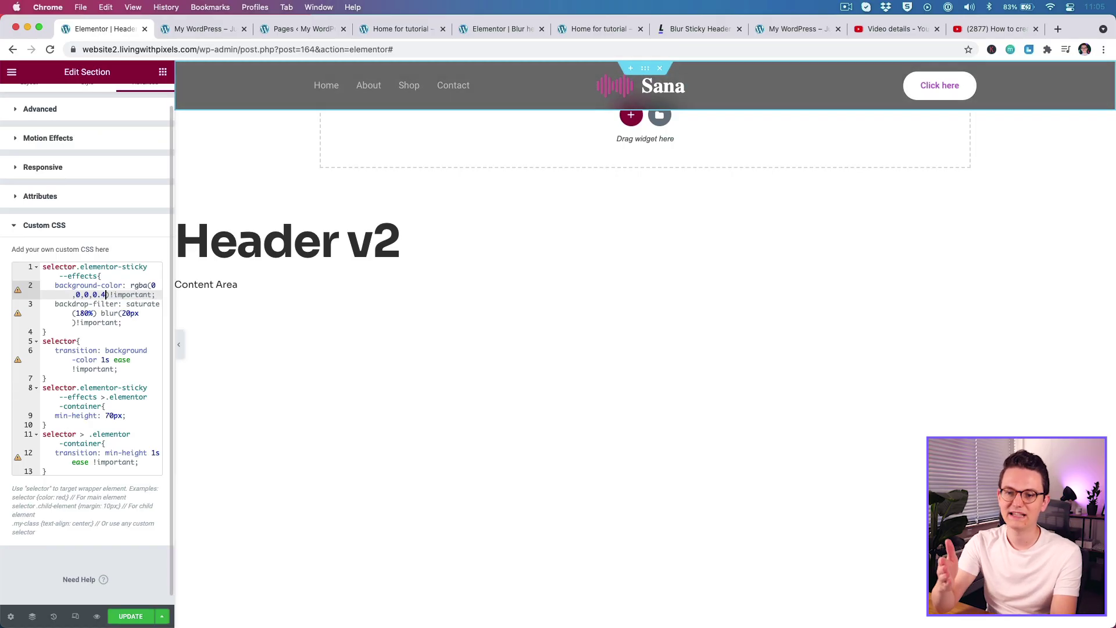
Review the backdrop blur, 70px min-height and 1s transition rules, leaving their values unchanged.
click(83, 320)
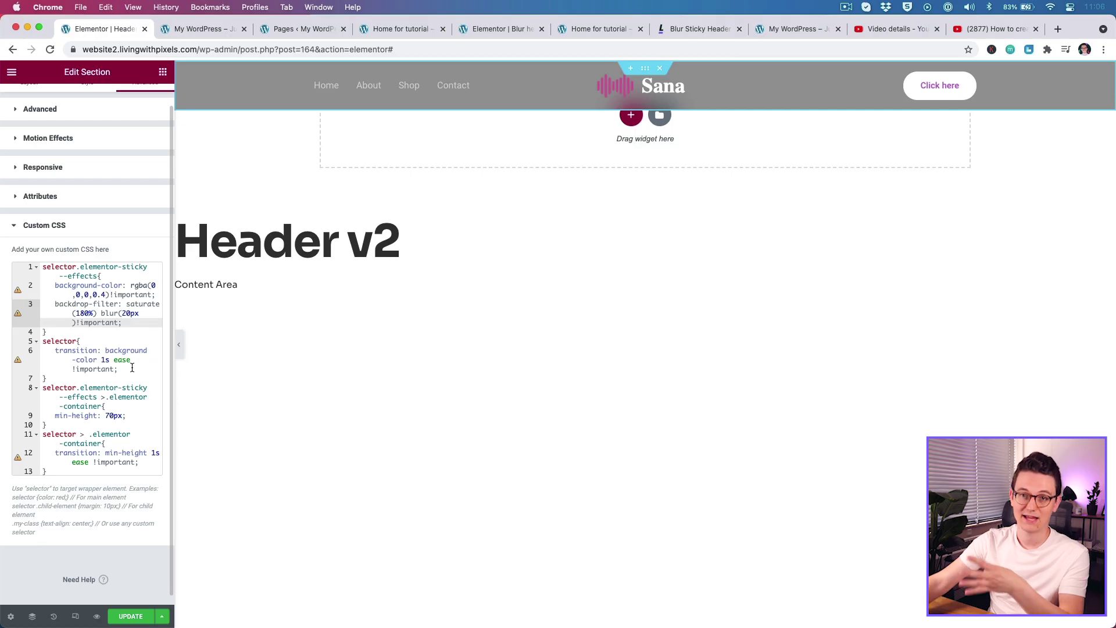
scroll(127, 433, down, 1)
click(109, 406)
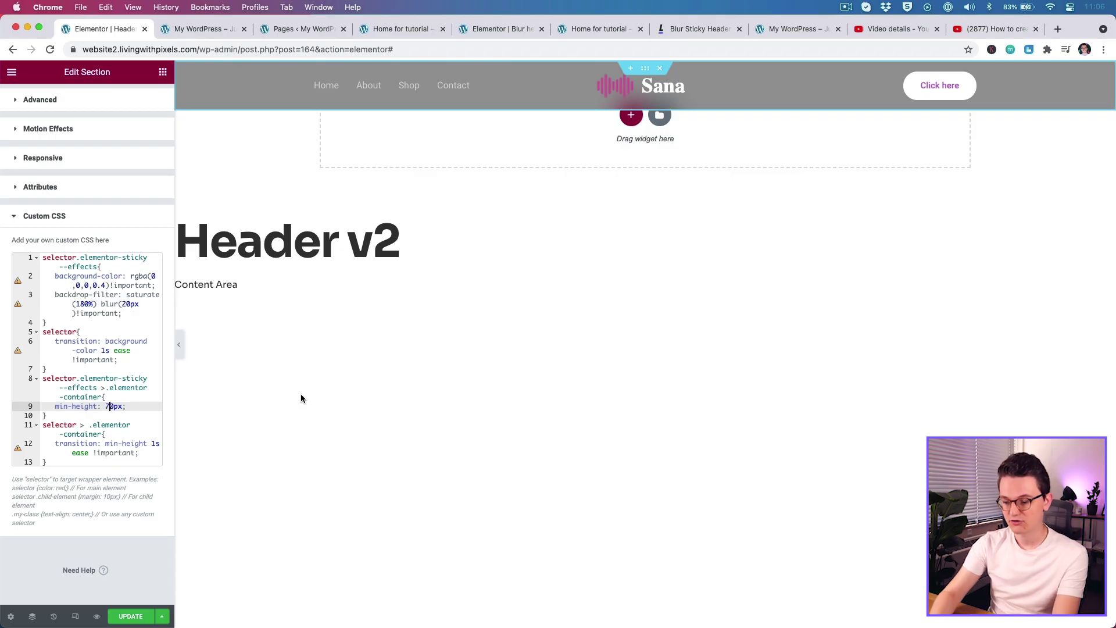
text(1)
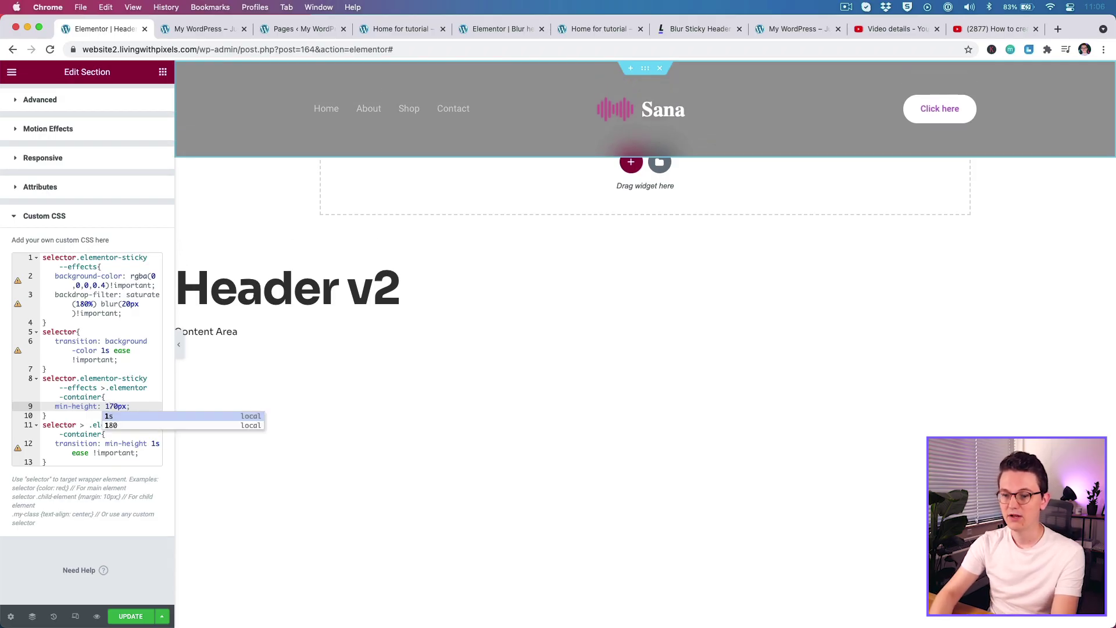
key(BackSpace)
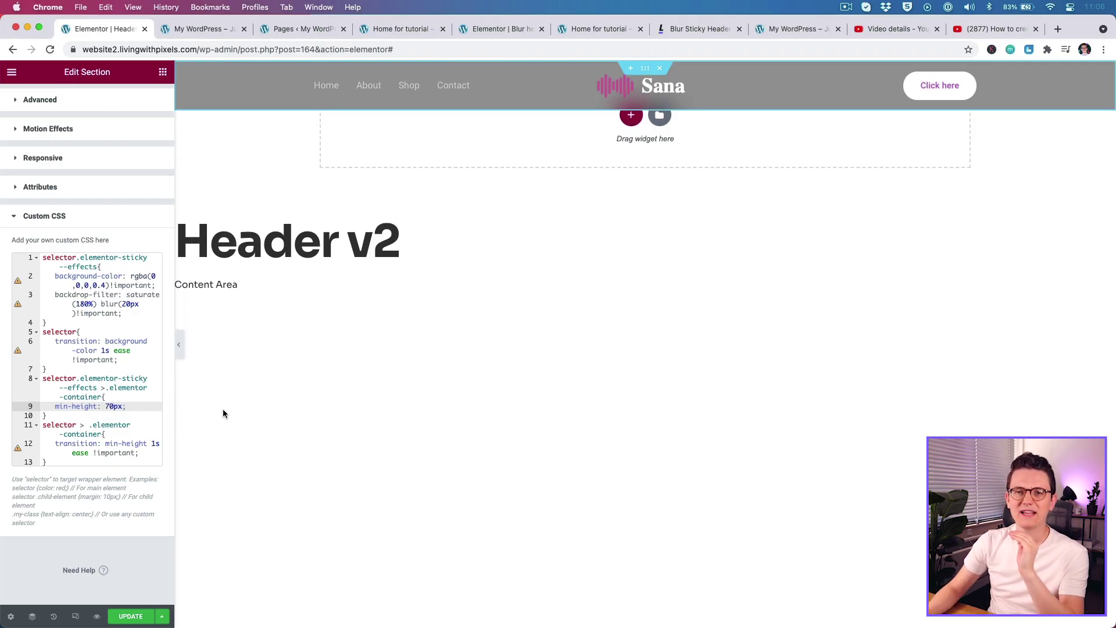
click(151, 444)
click(159, 444)
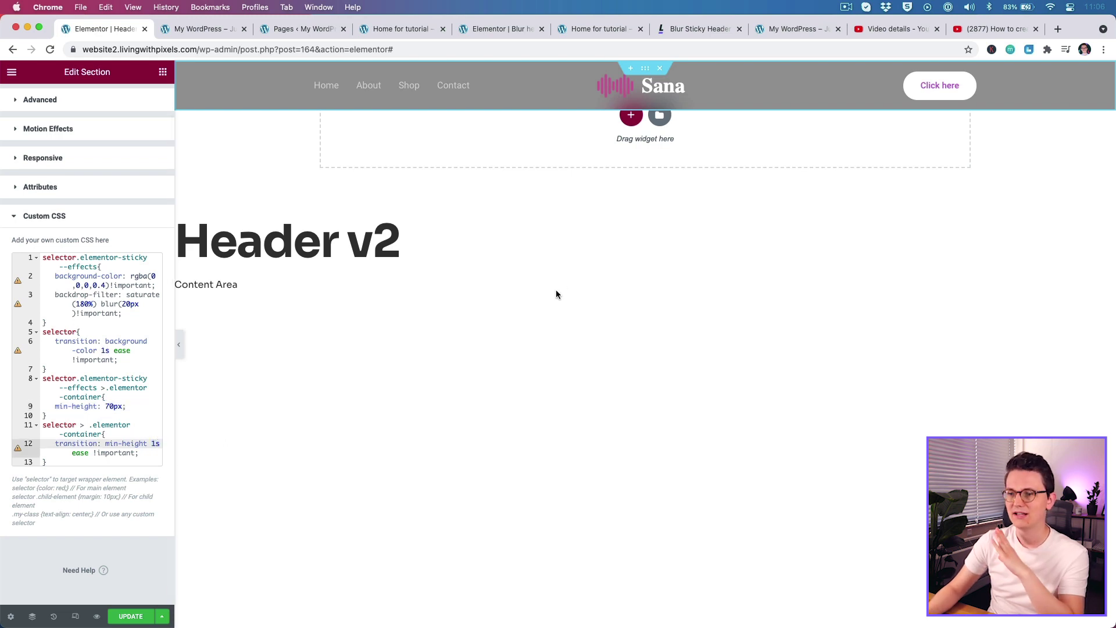